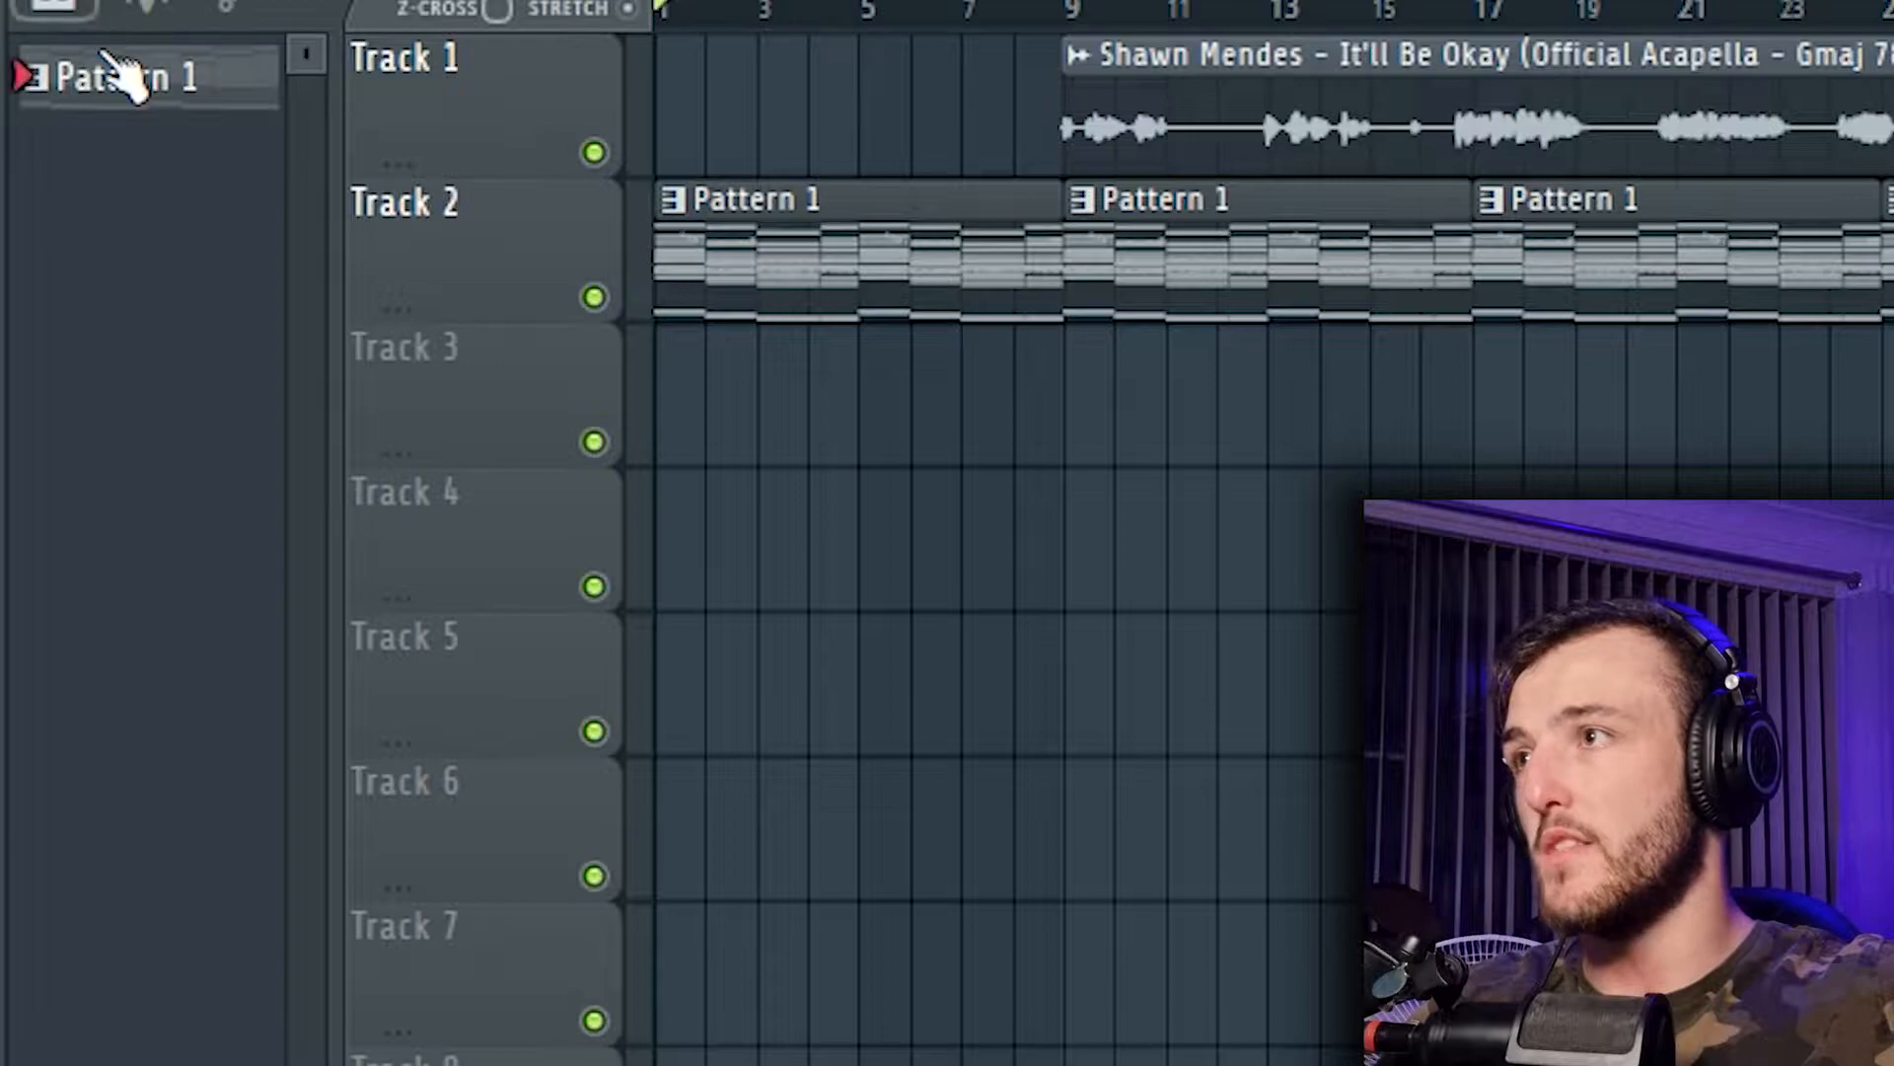
Step: Split Pattern 1 by channel and delete the Addictive Keys clips from Track 2
right_click(128, 77)
left_click(440, 975)
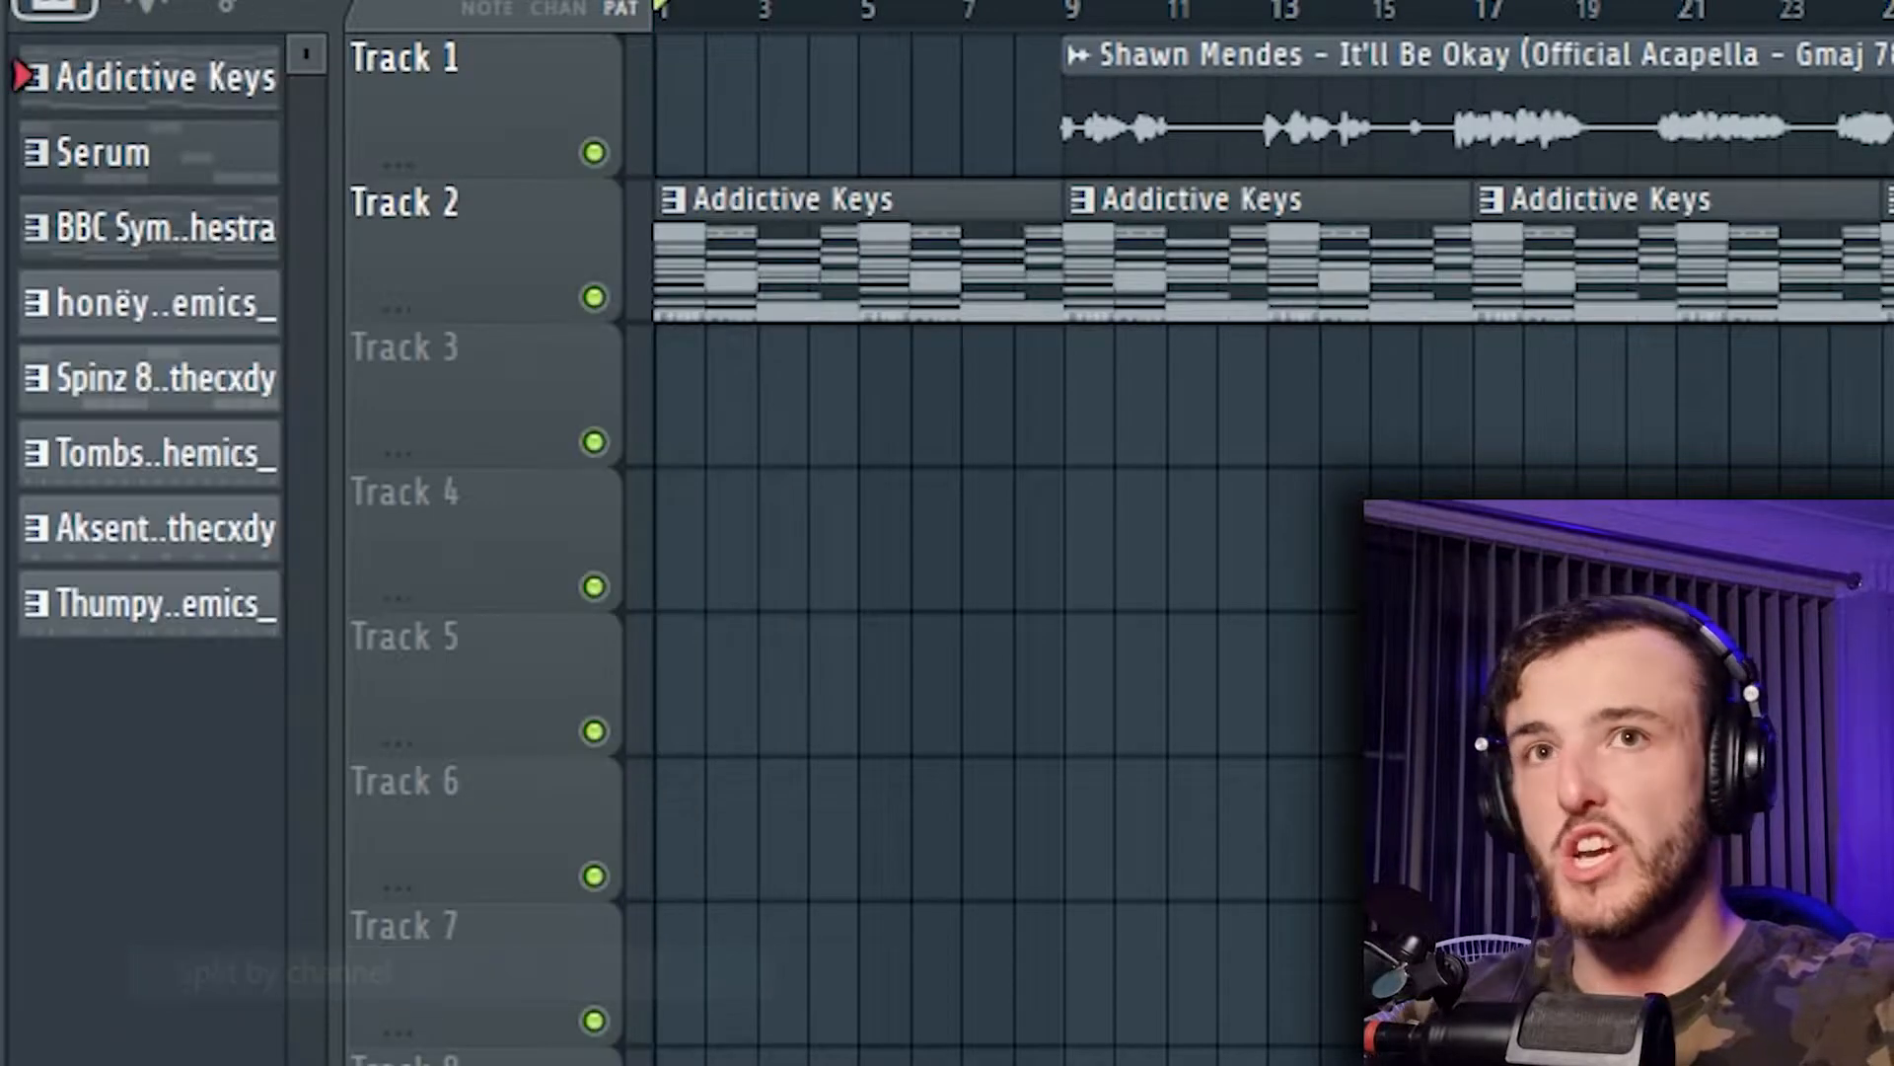
left_click(556, 223)
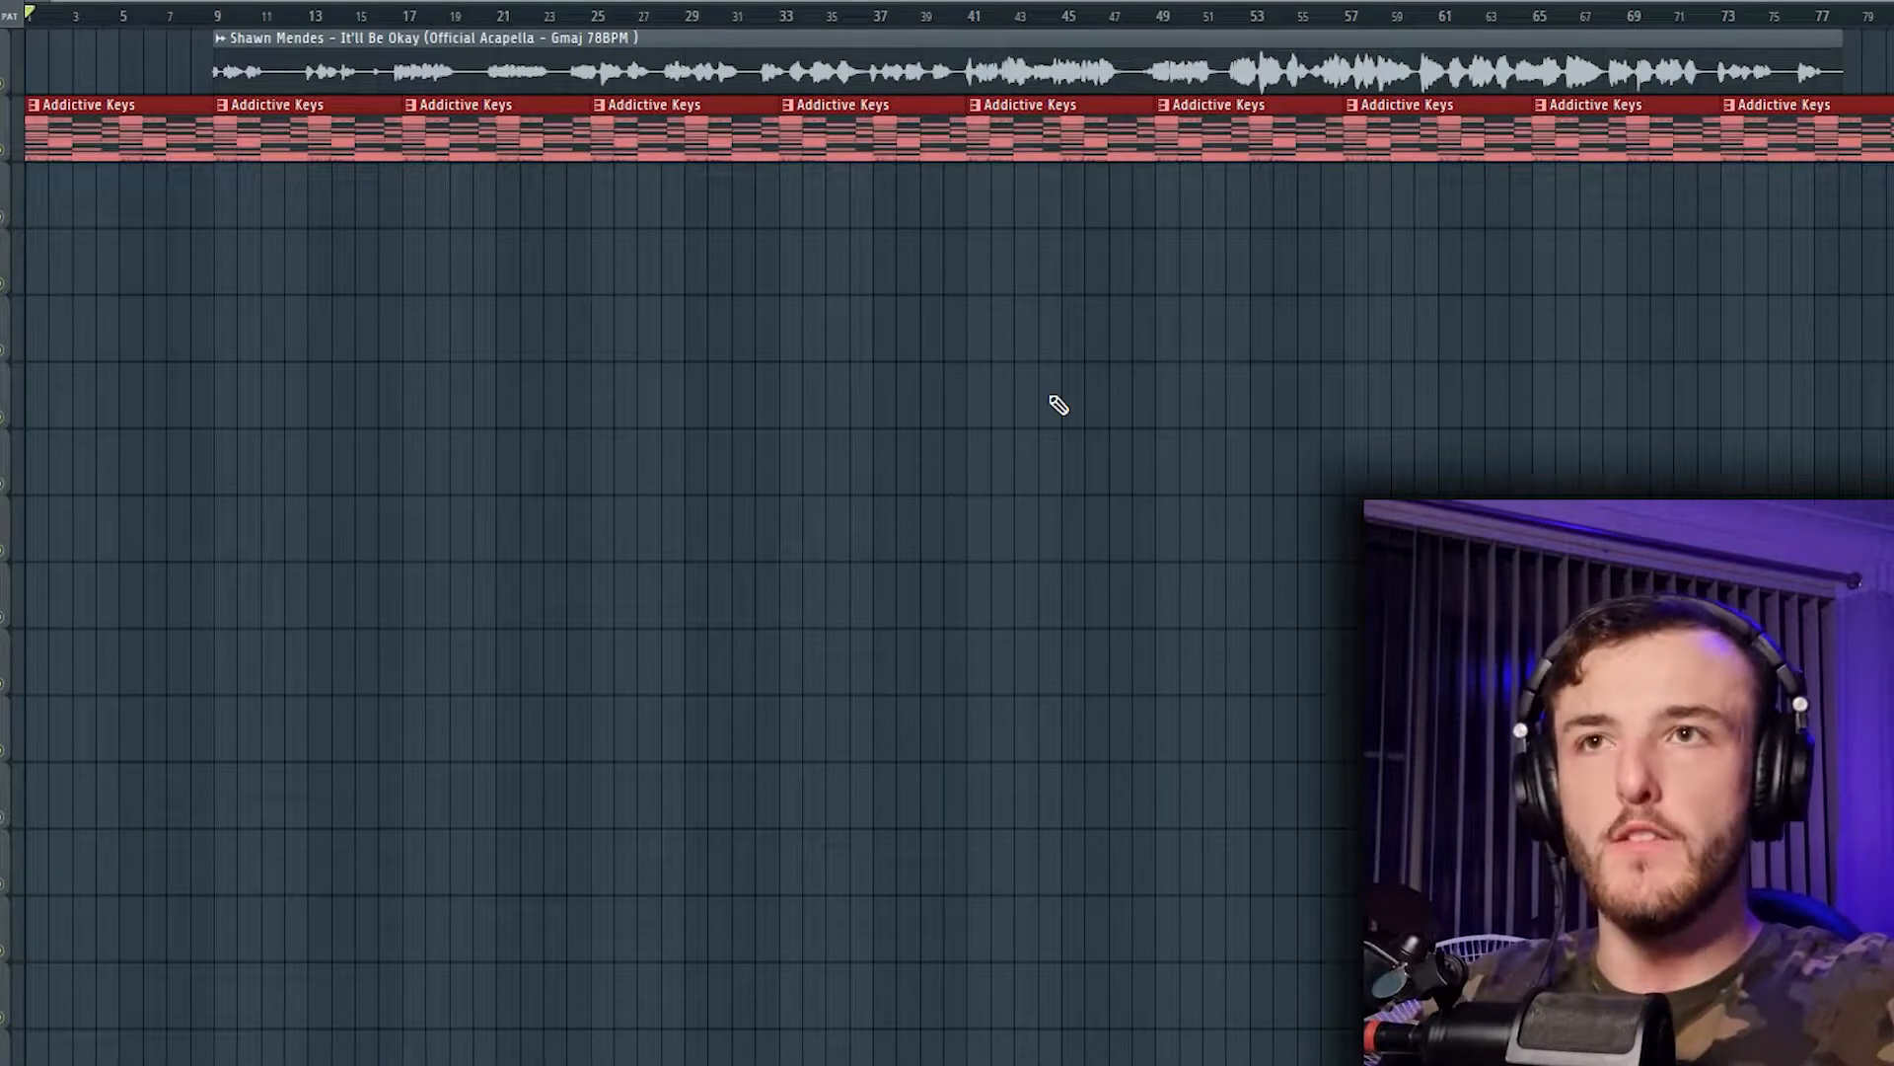
key("Delete")
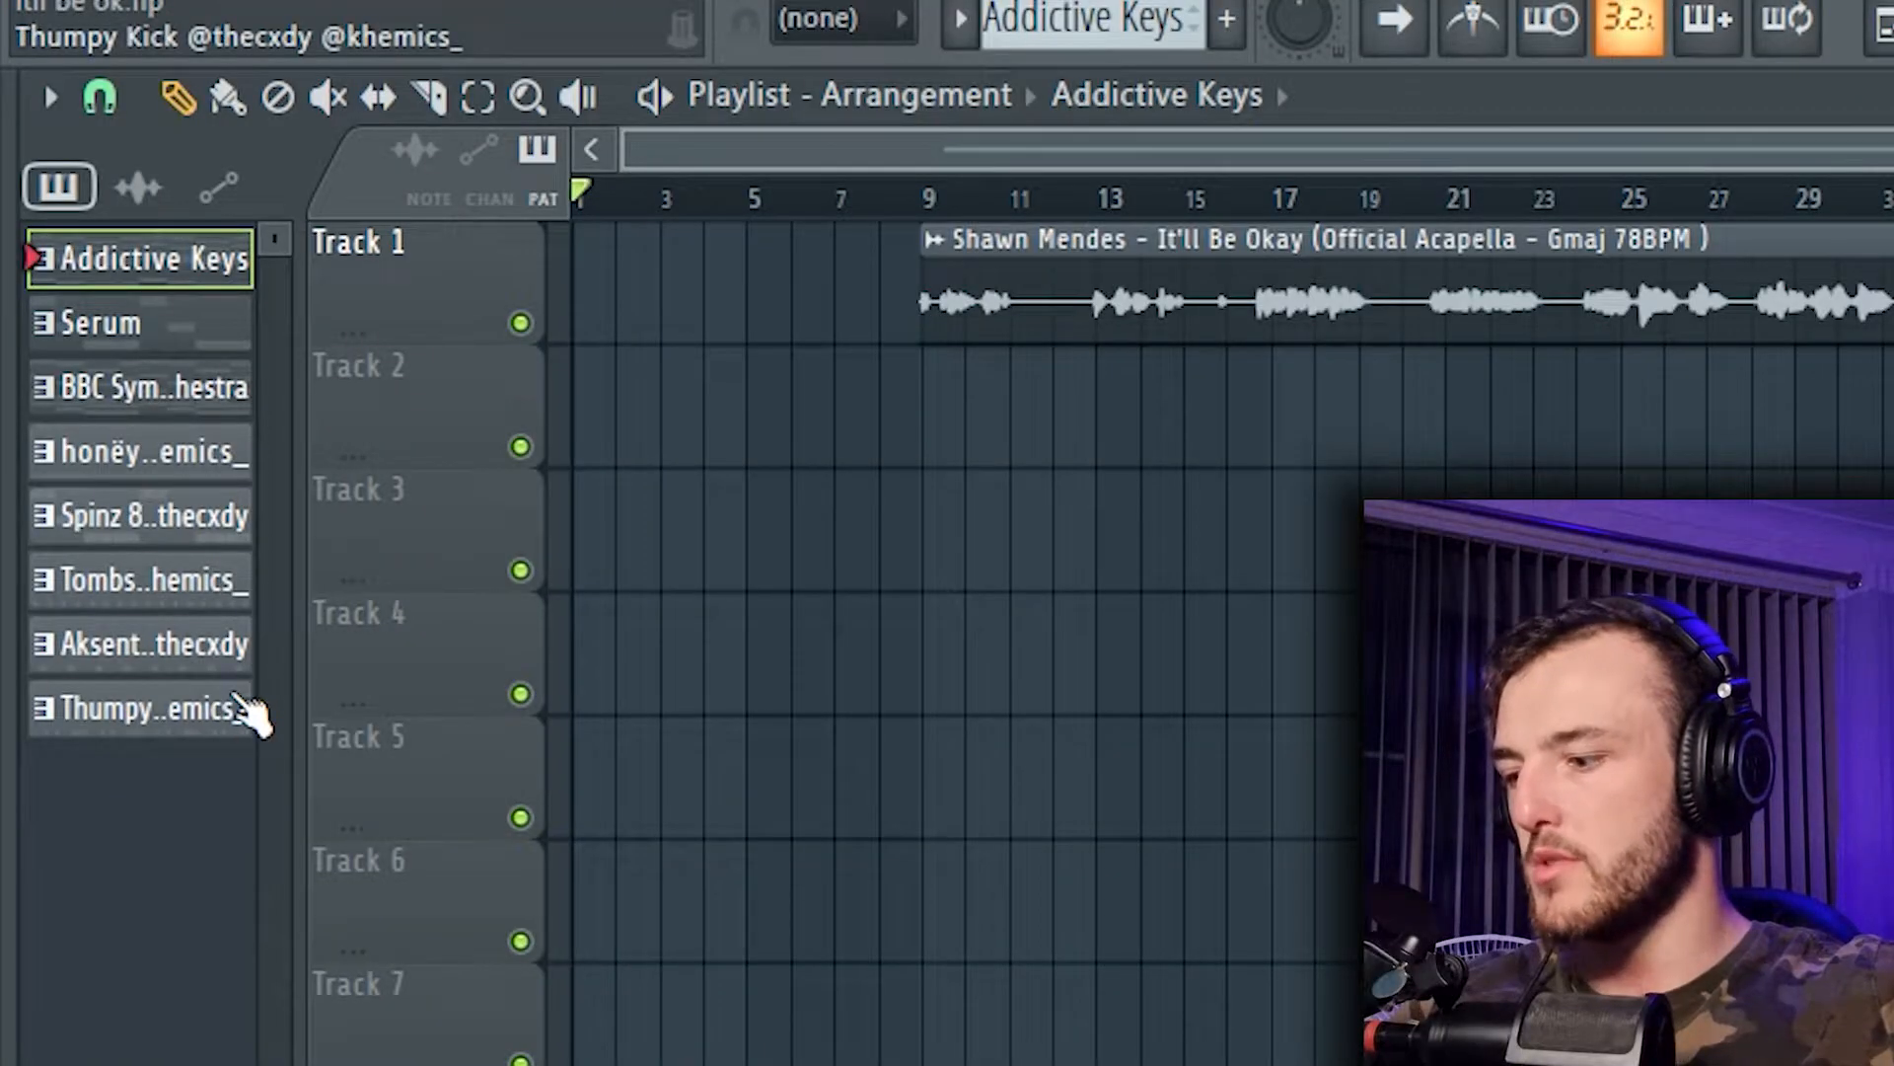
Step: Select all eight split patterns and place them in the playlist at bar 9 on Tracks 2 to 9
left_click(148, 709, "shift")
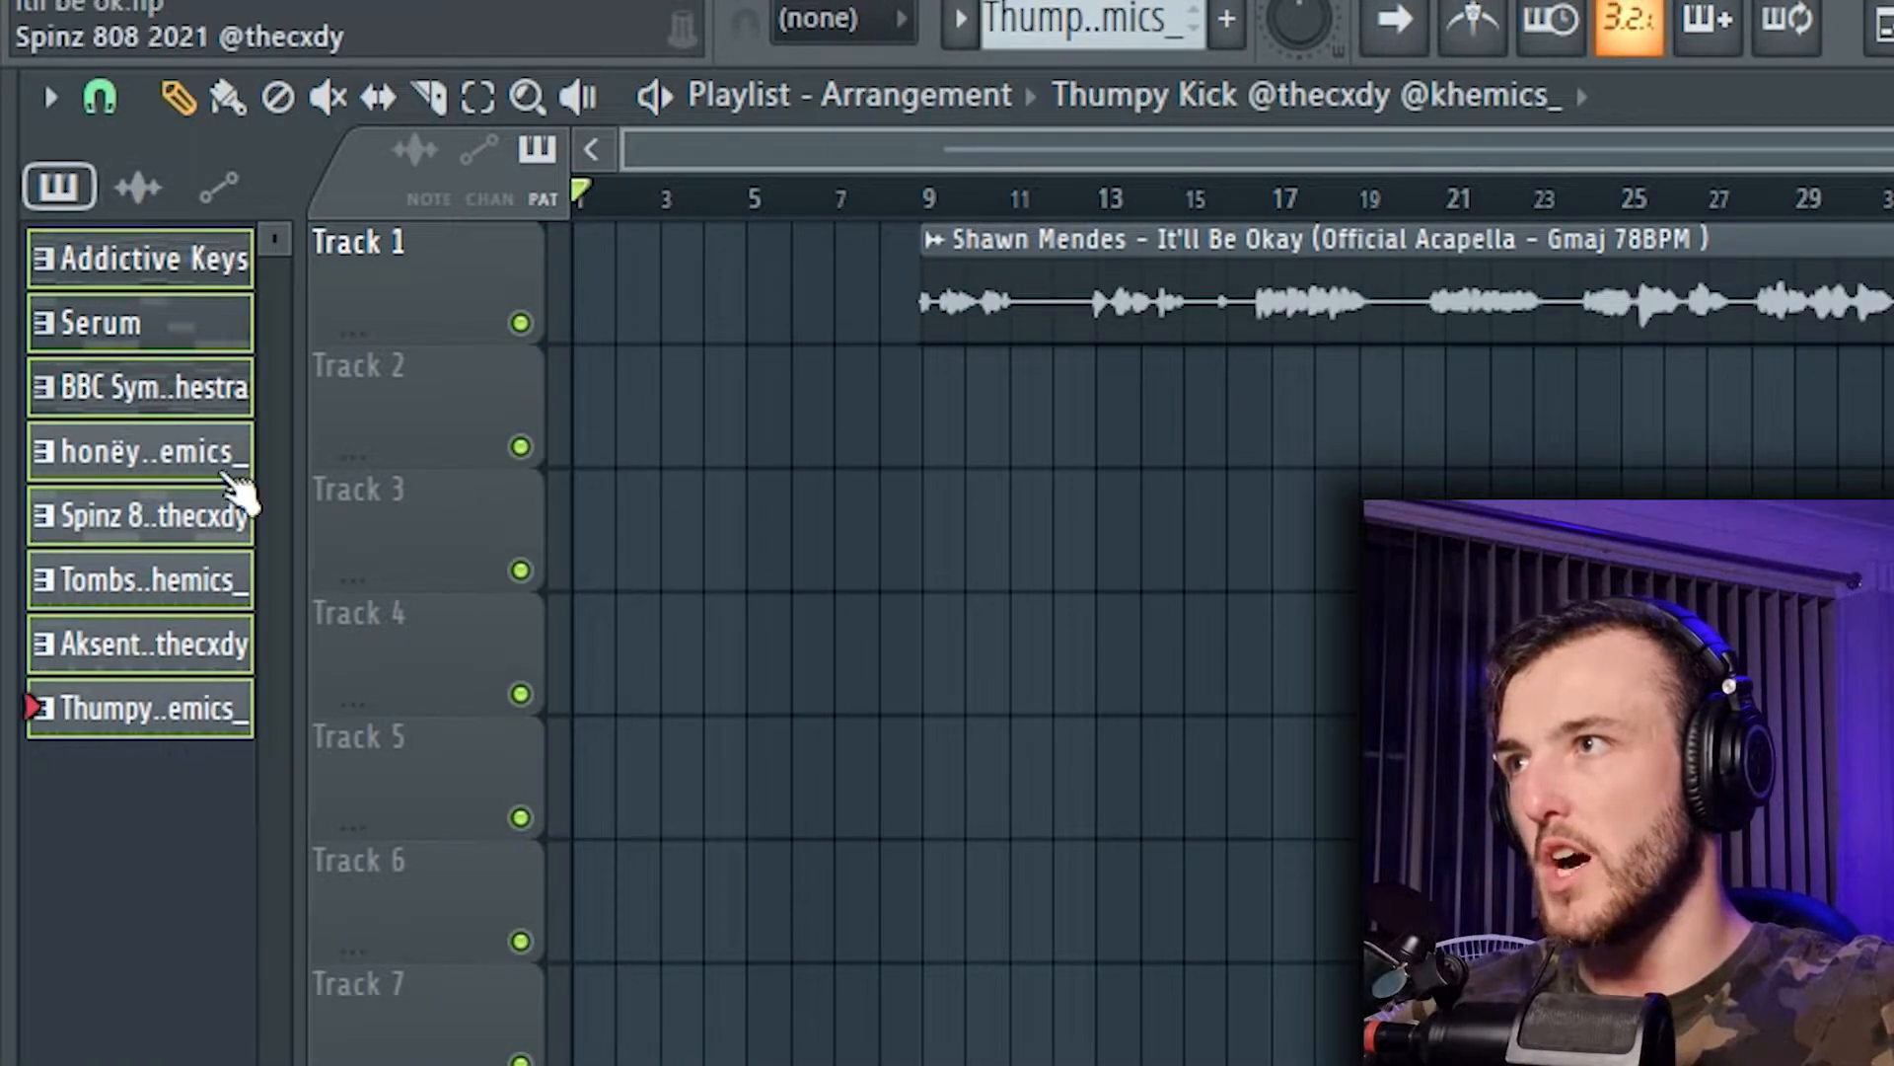
left_click_drag(138, 271, 932, 419)
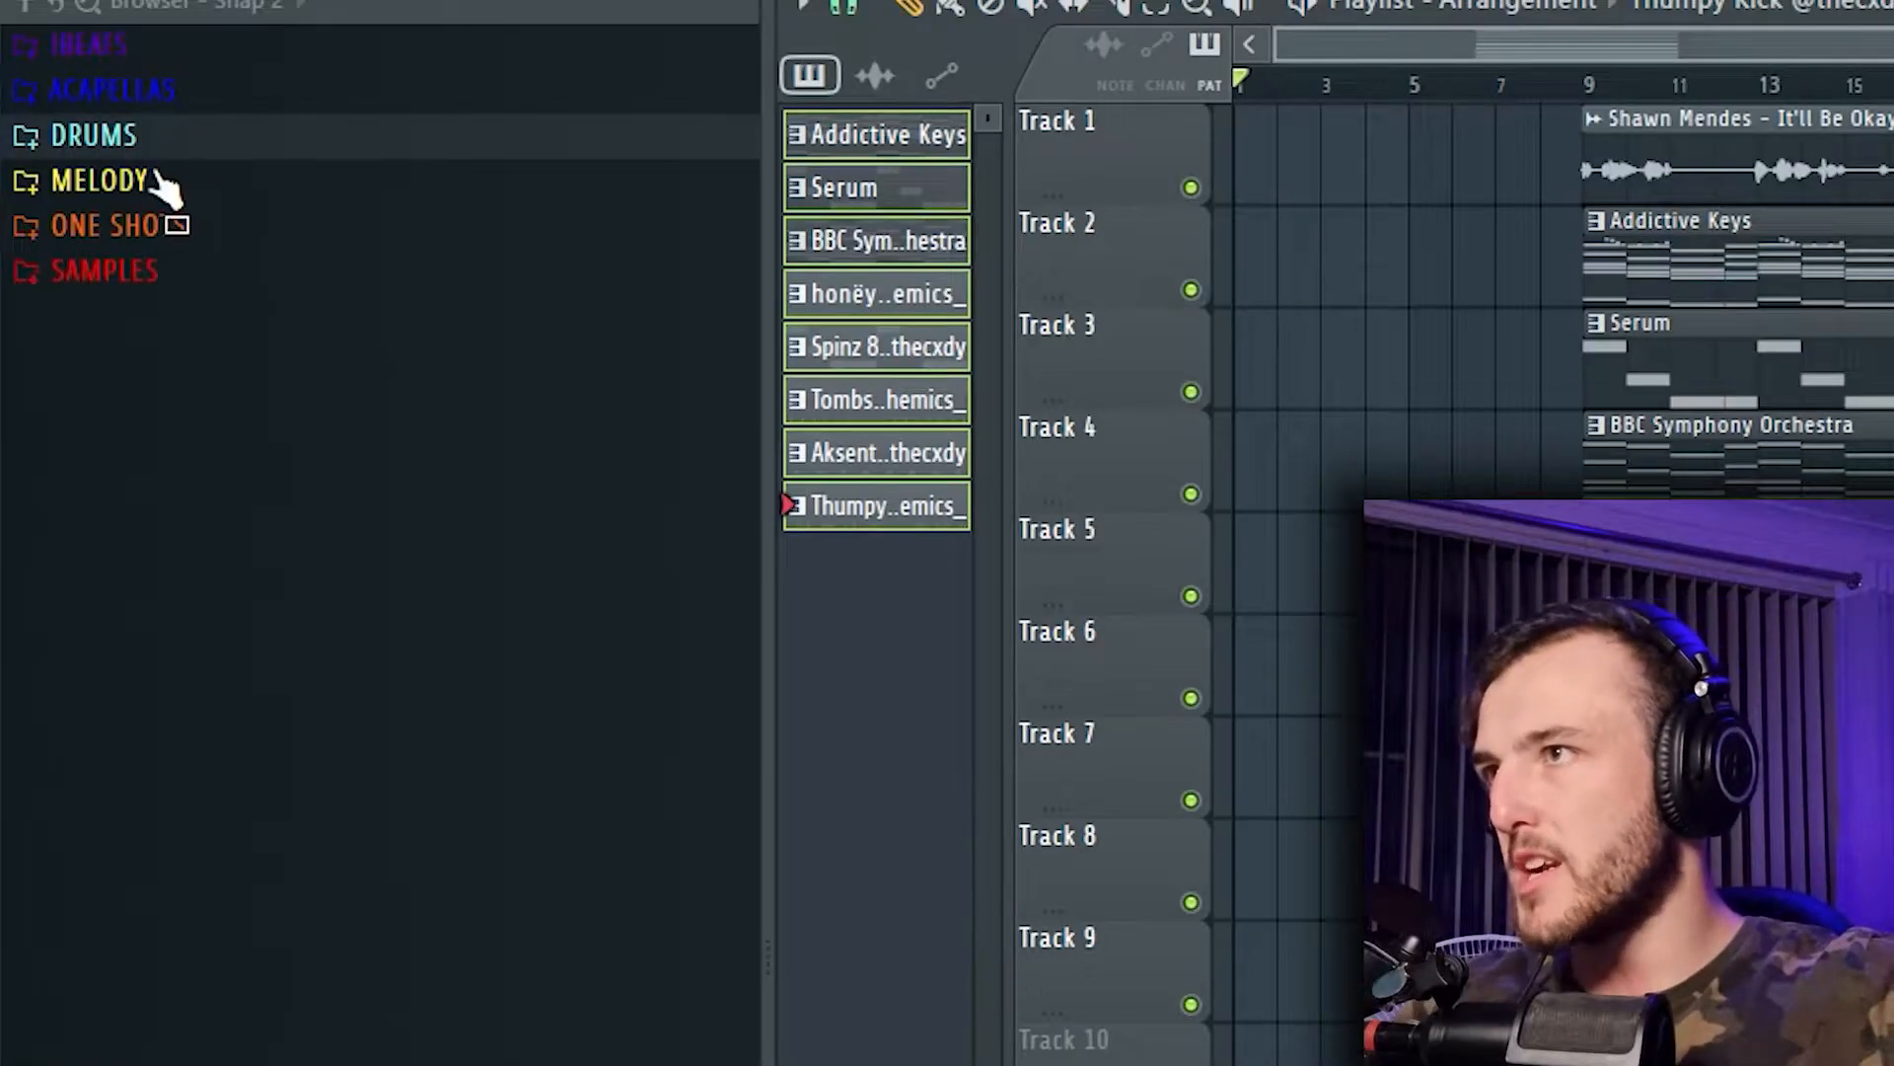
Step: Find Another Basic Riser in the CXDY transition FX folder under DRUMS and place it on Track 10 just before bar 9
left_click(148, 146)
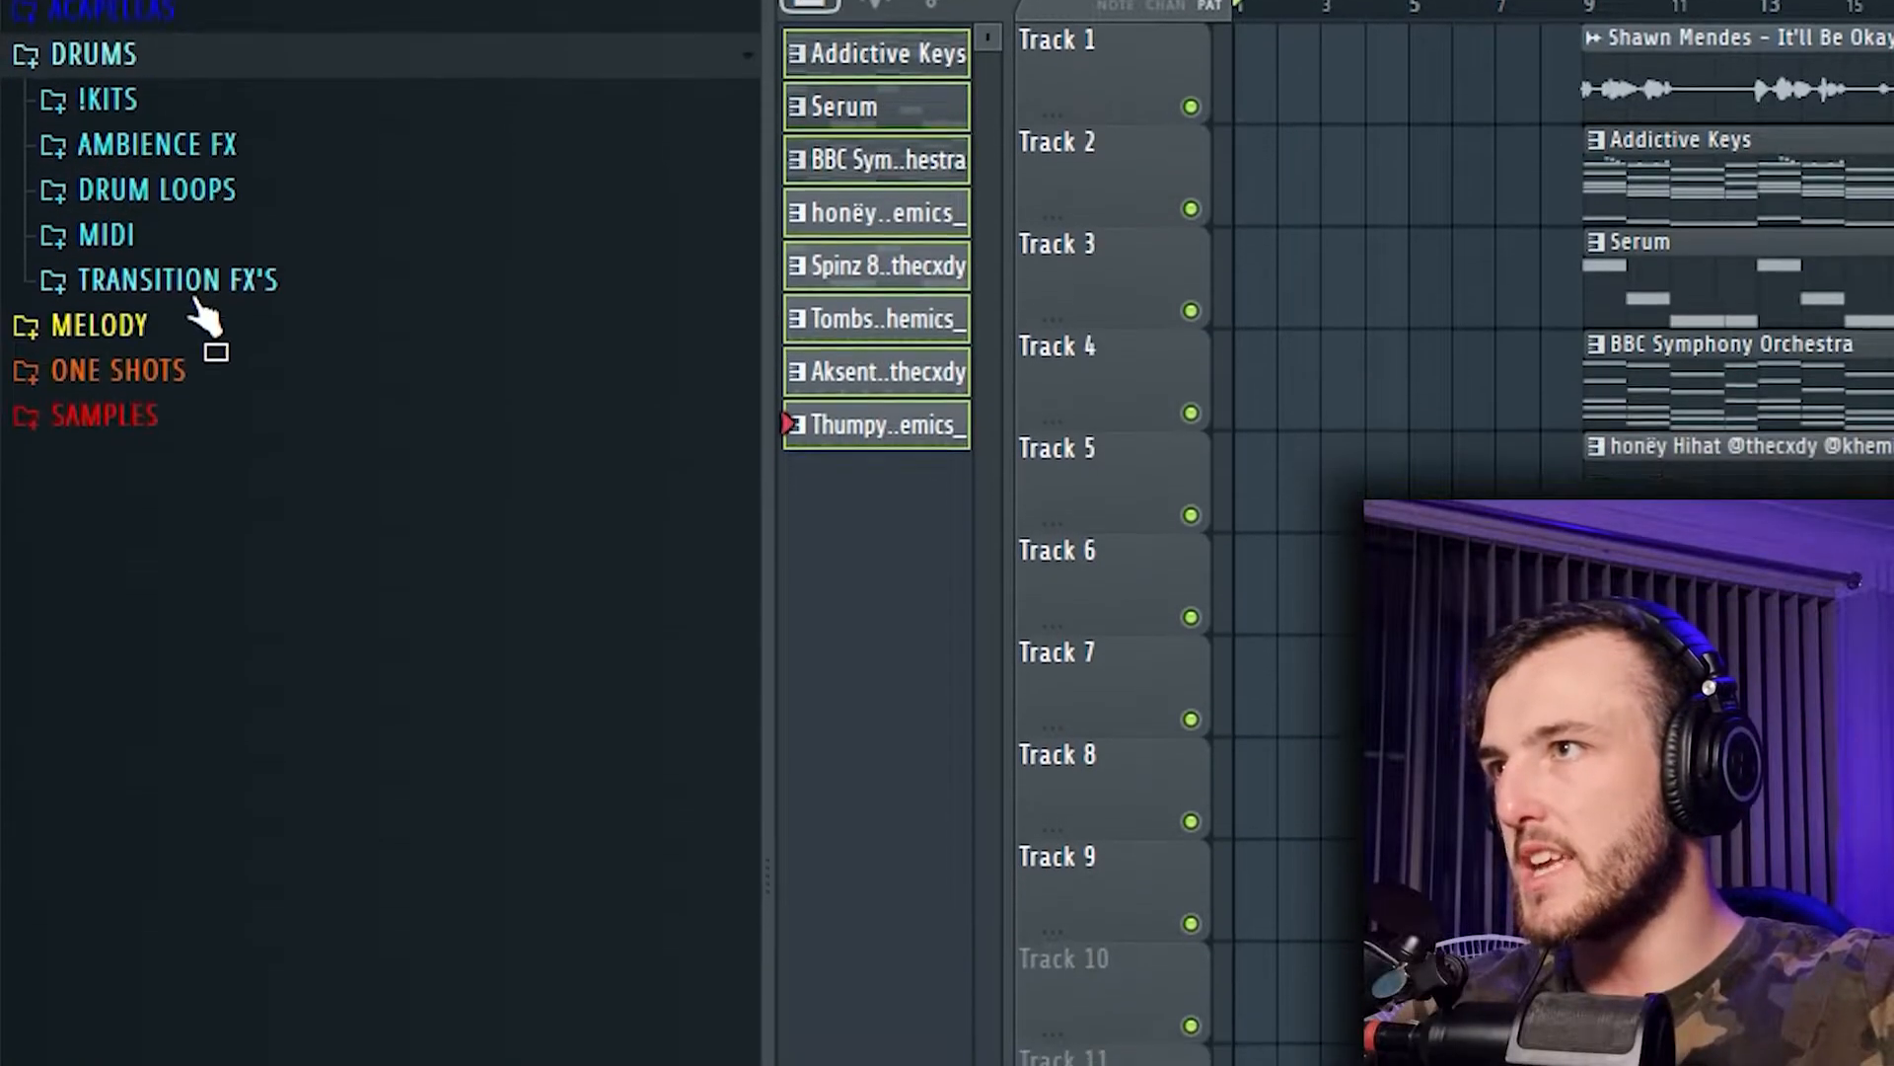
left_click(233, 146)
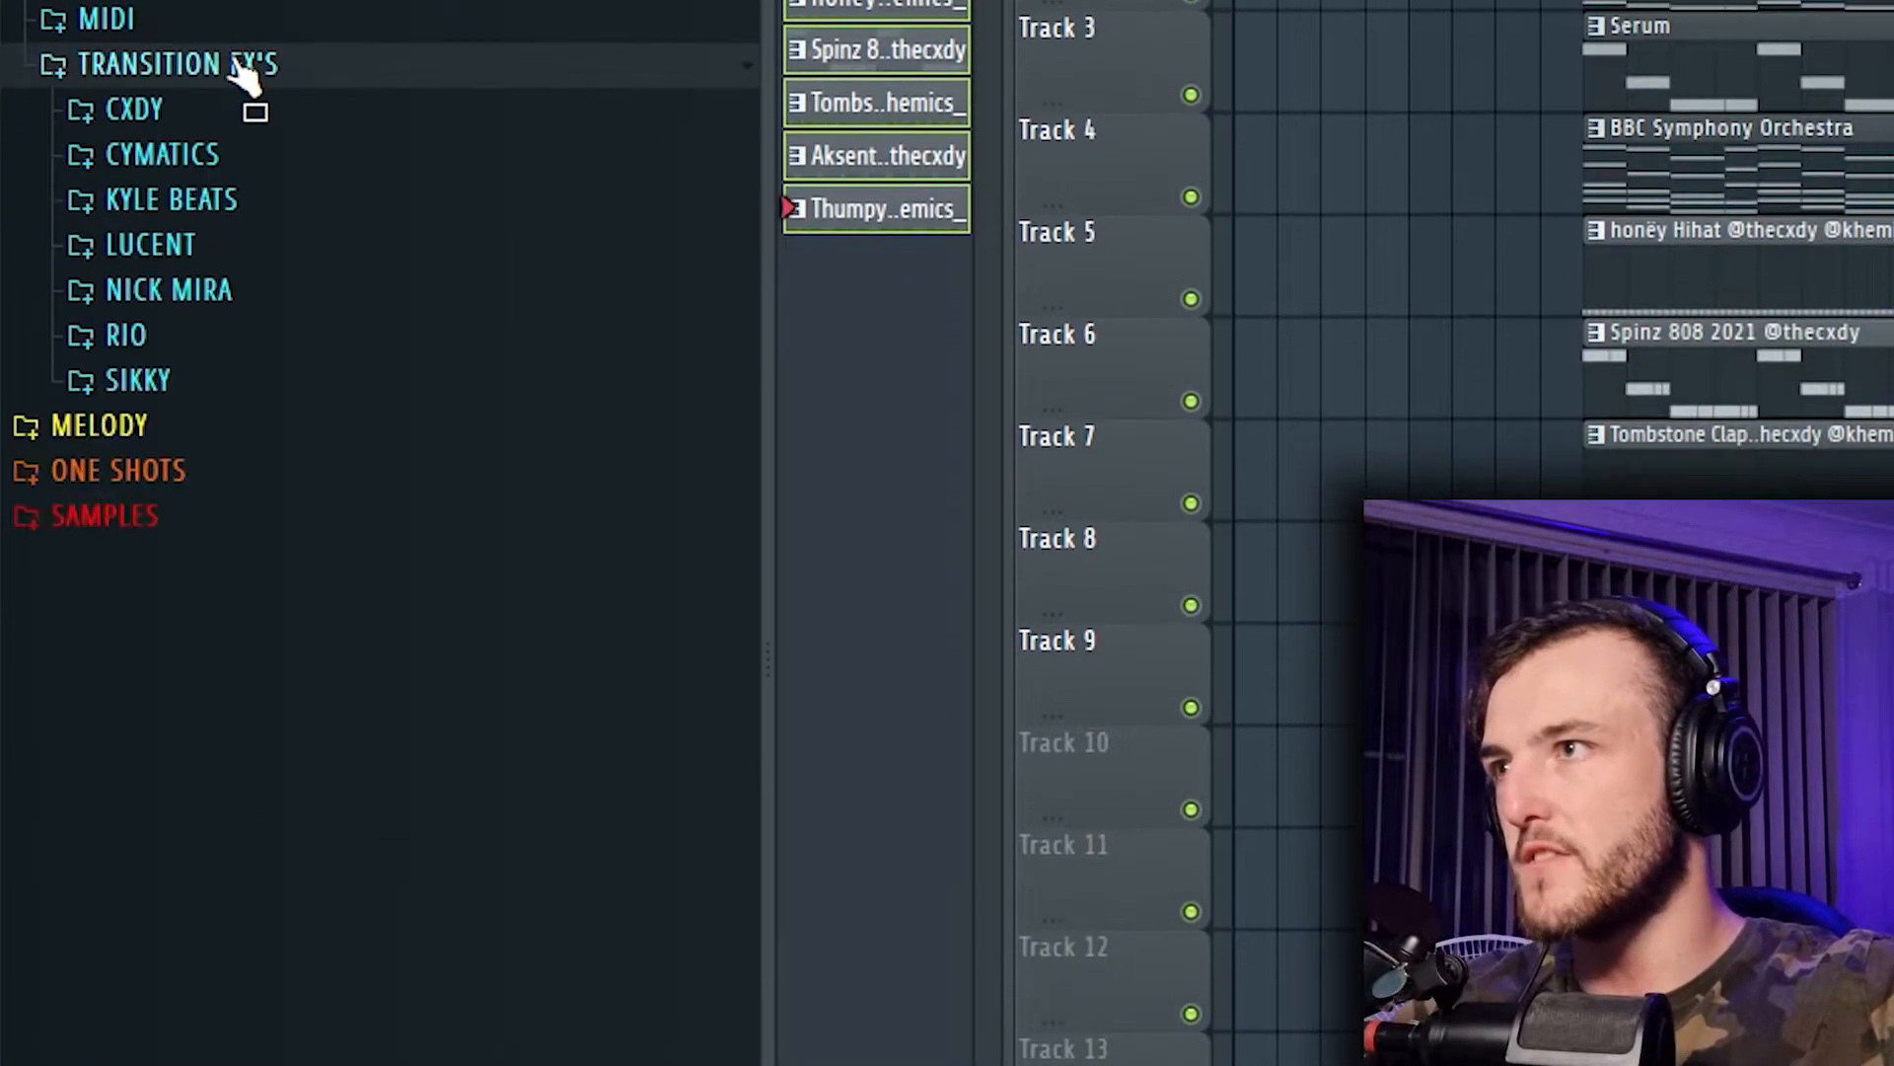
left_click(180, 110)
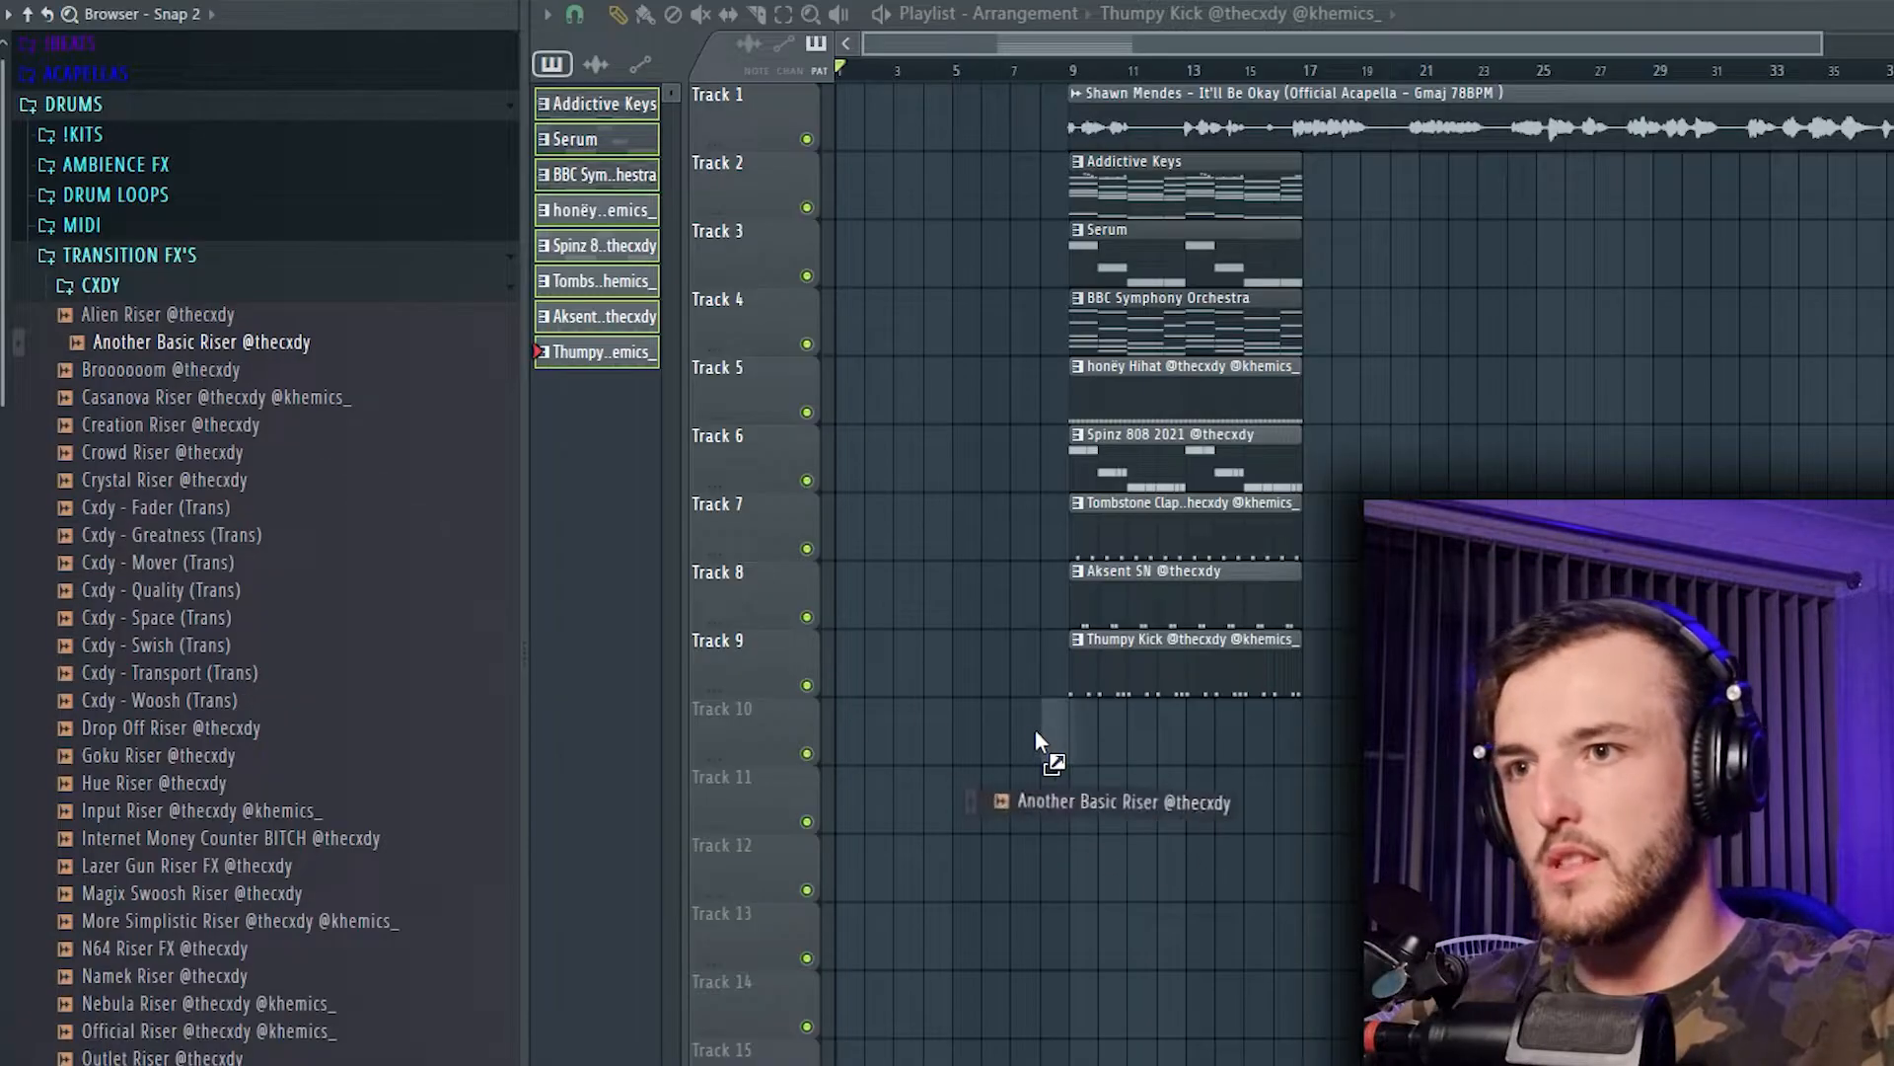
left_click_drag(1034, 730, 1046, 732)
Step: Add the White noise riser and the producer tag to Track 11 and route the new audio clips to mixer tracks 10 to 12
scroll(493, 780, "down", 4)
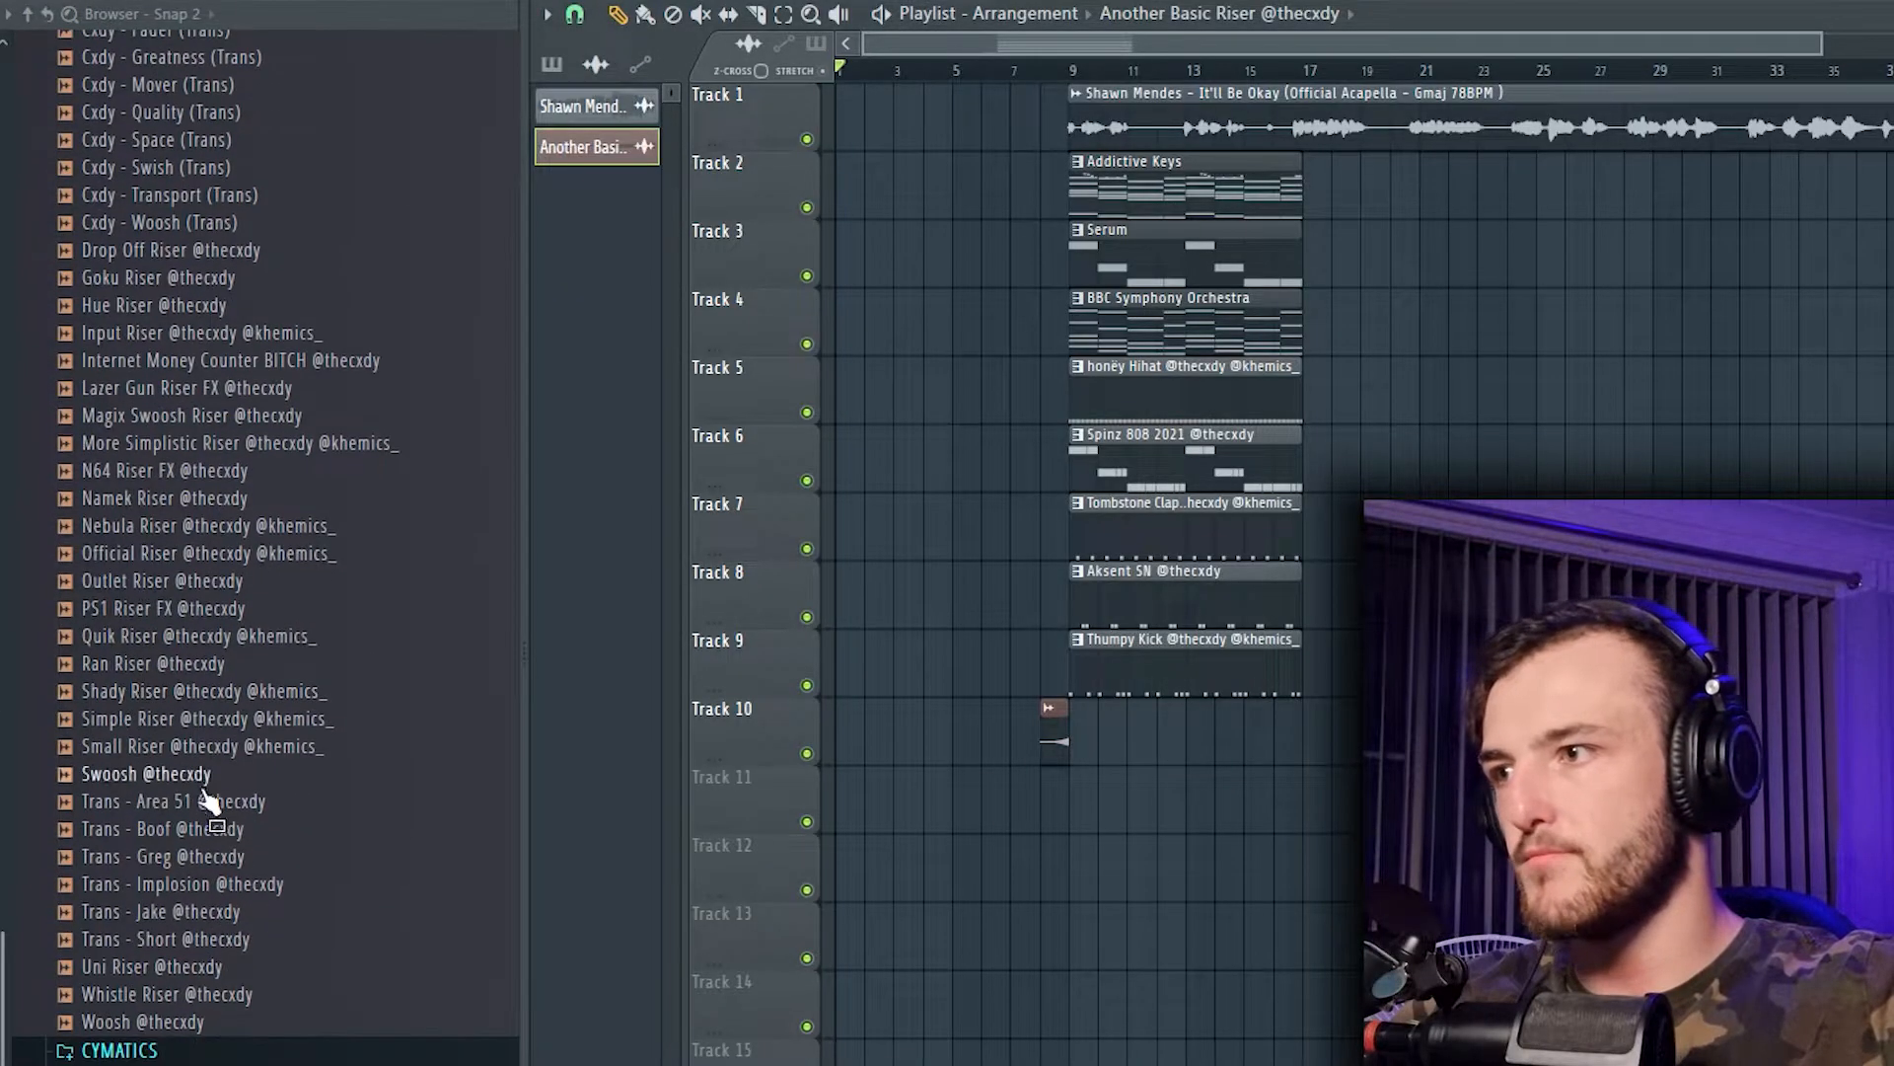
left_click(87, 257)
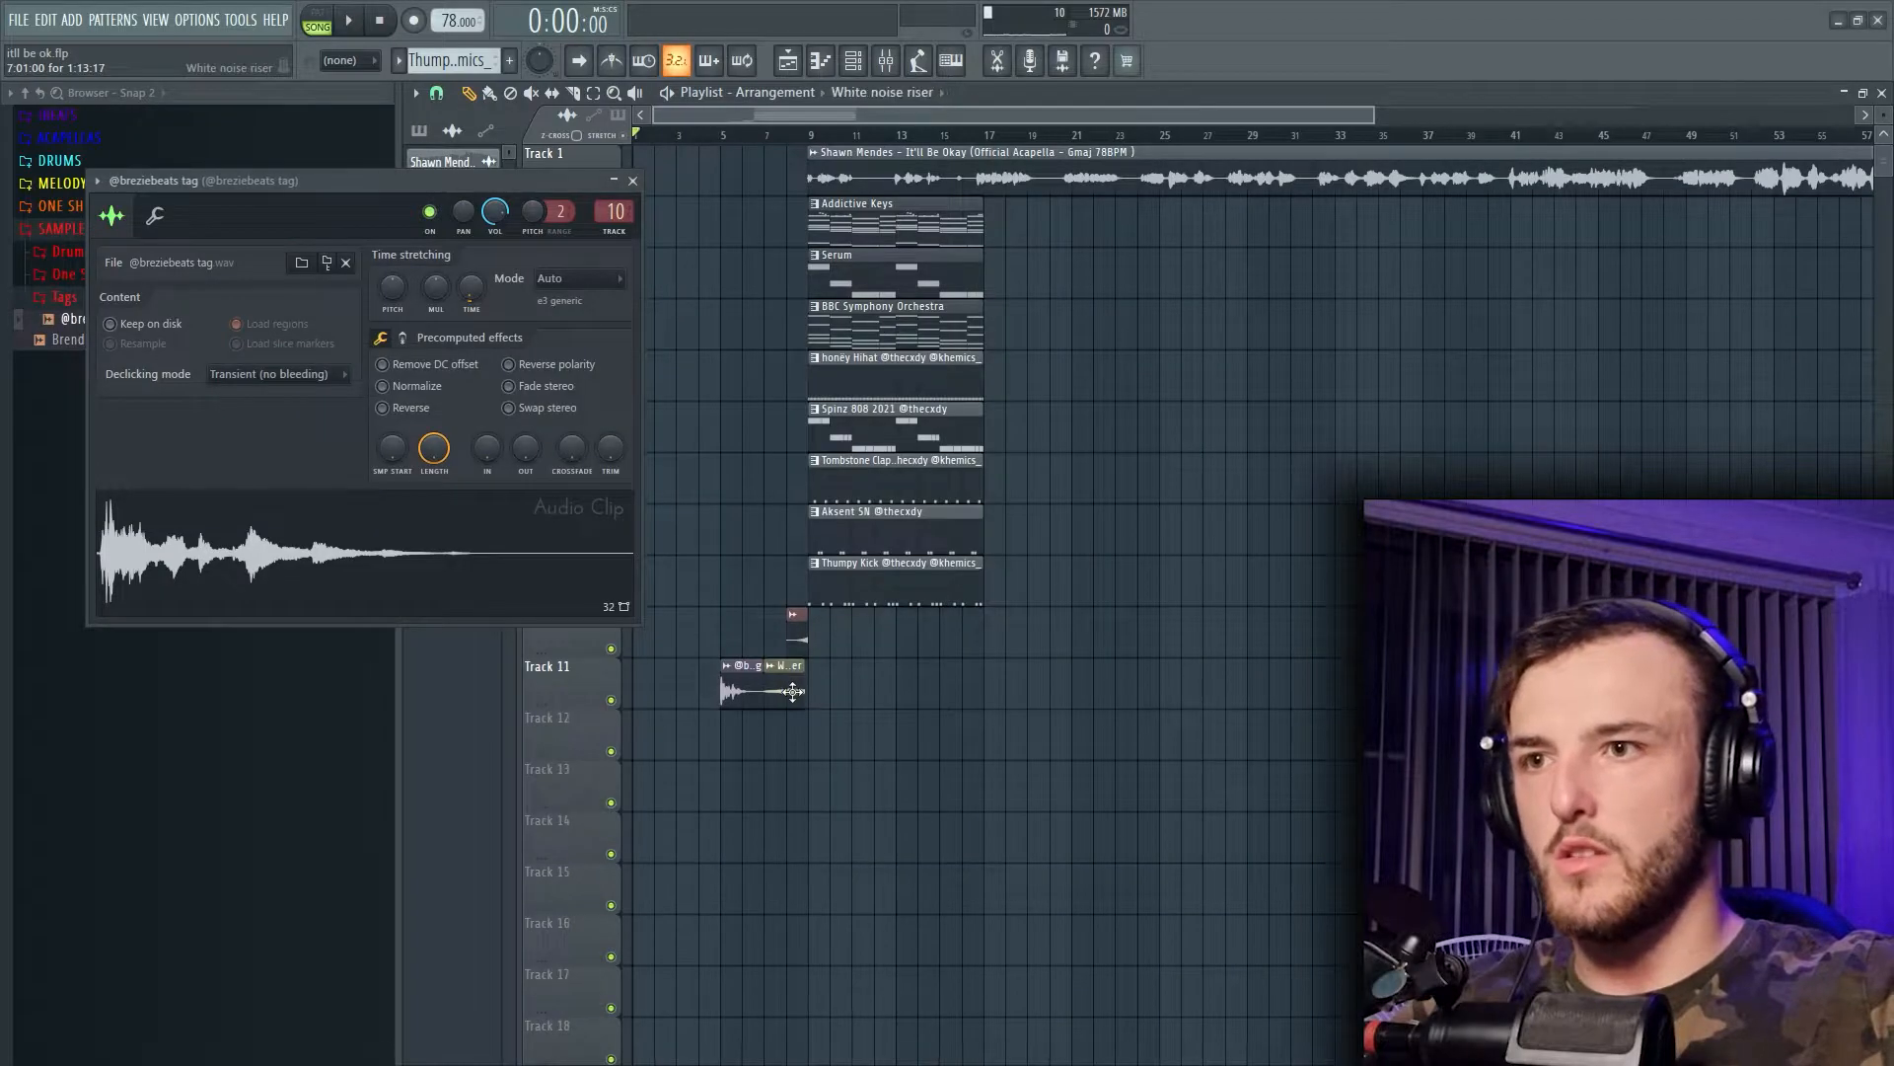
double_click(793, 692)
key("F9")
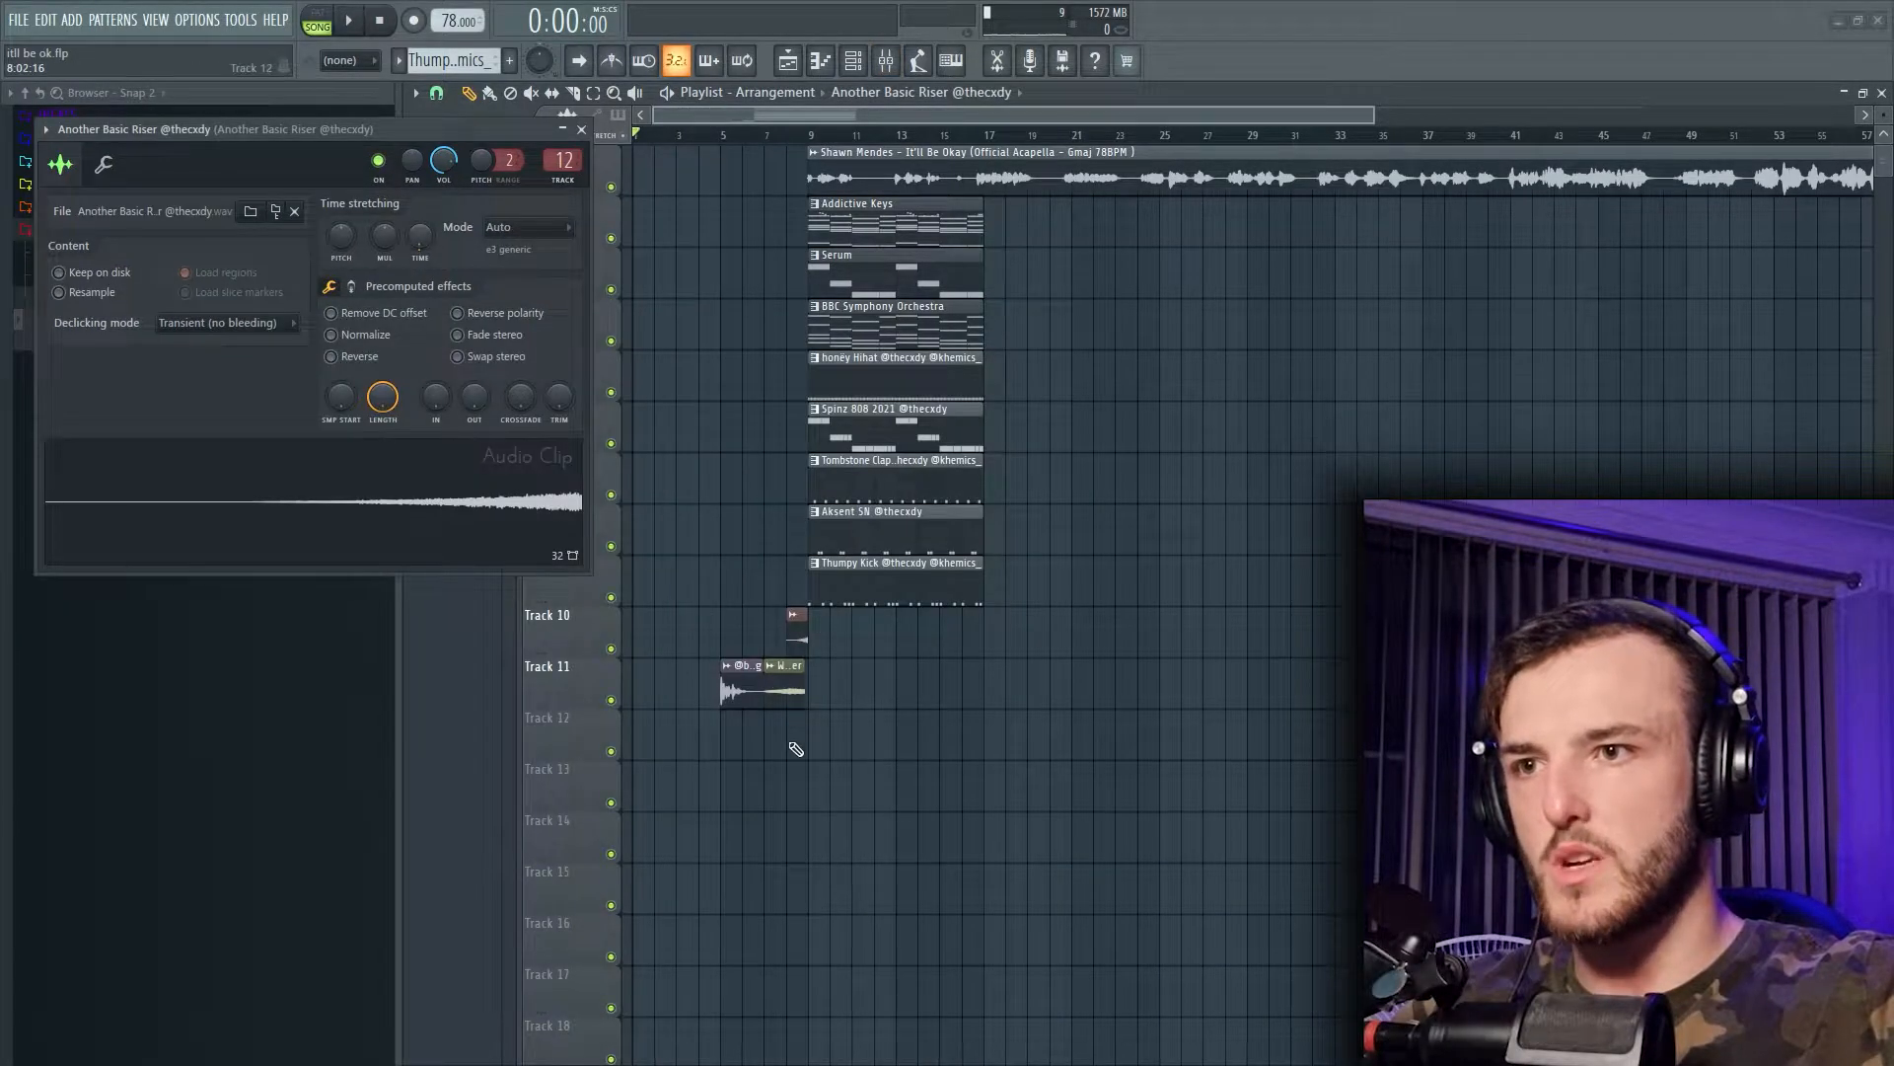
Step: Move the Addictive Keys and Serum clips to bar 1 and play the arrangement
scroll(794, 697, "up", 3)
key("space")
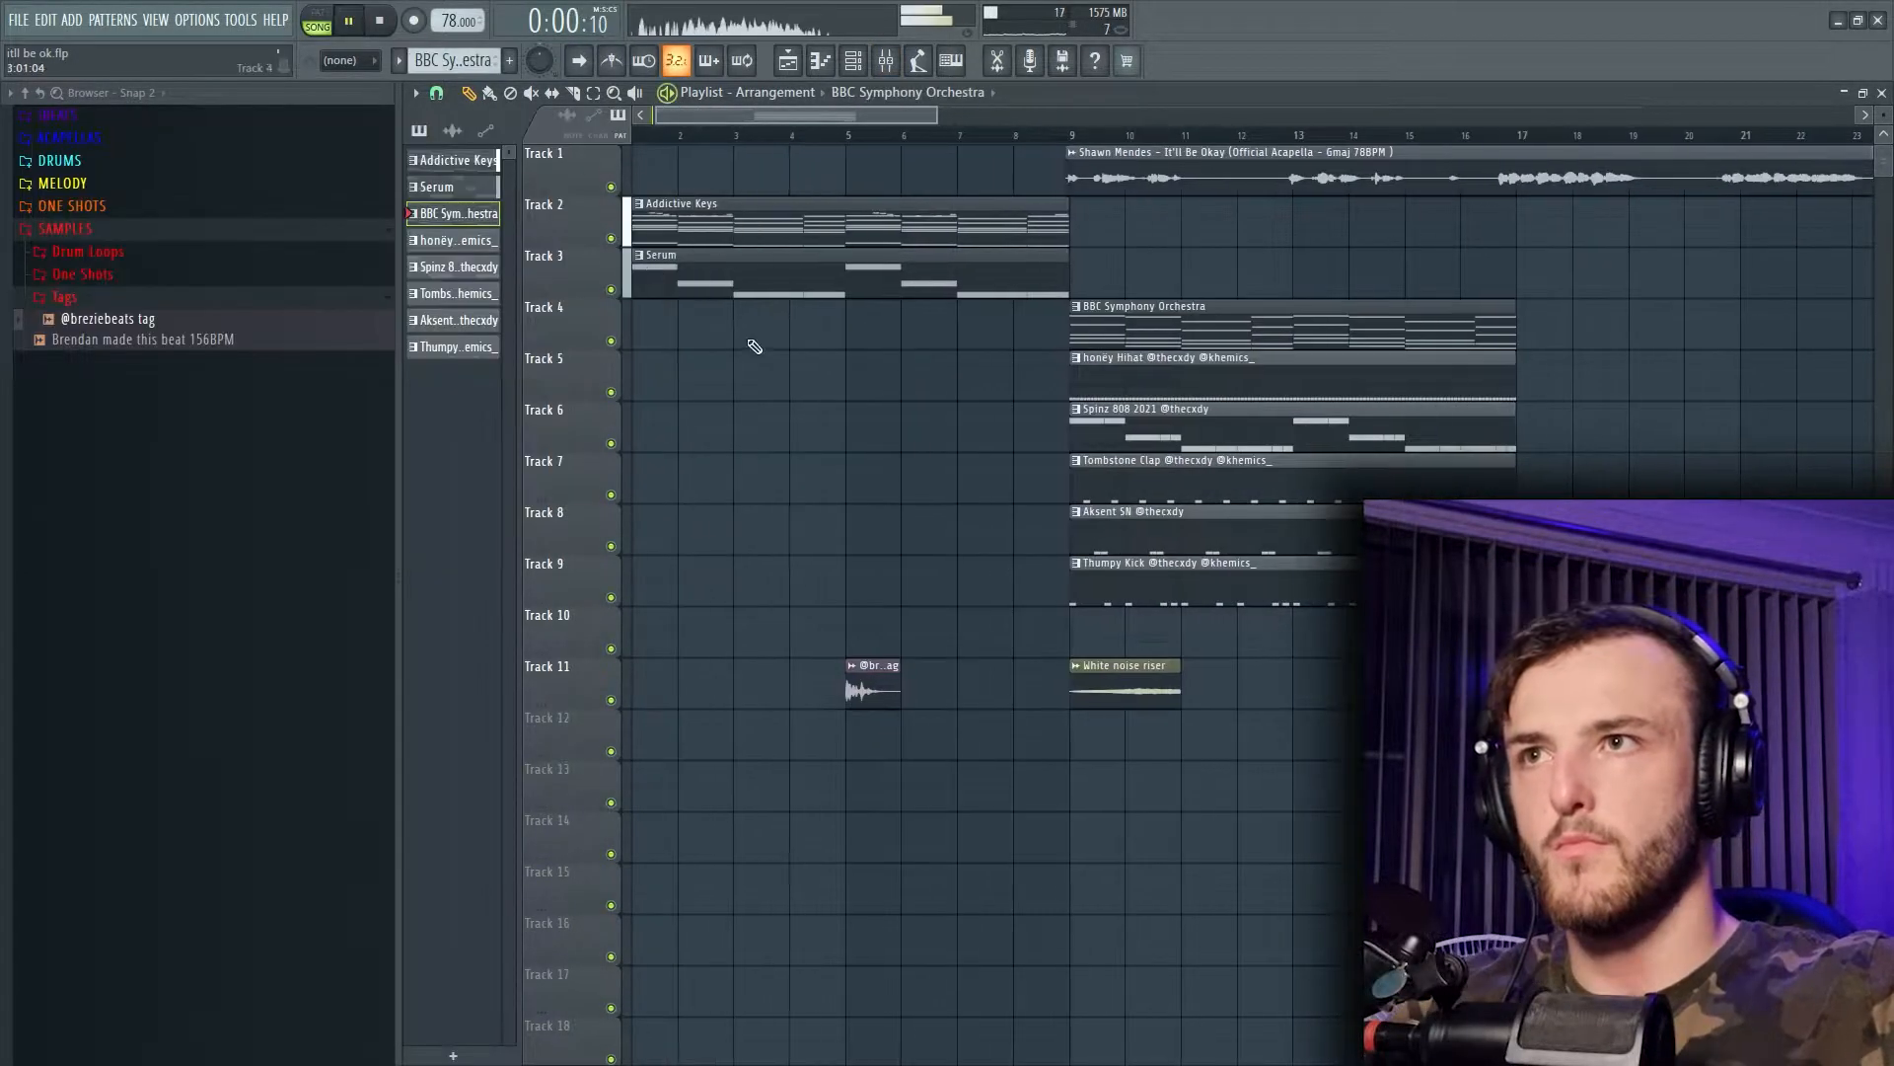
Step: Place the White noise riser on Track 11 so it ends at bar 9 and stretch it to one bar
scroll(758, 719, "down", 3)
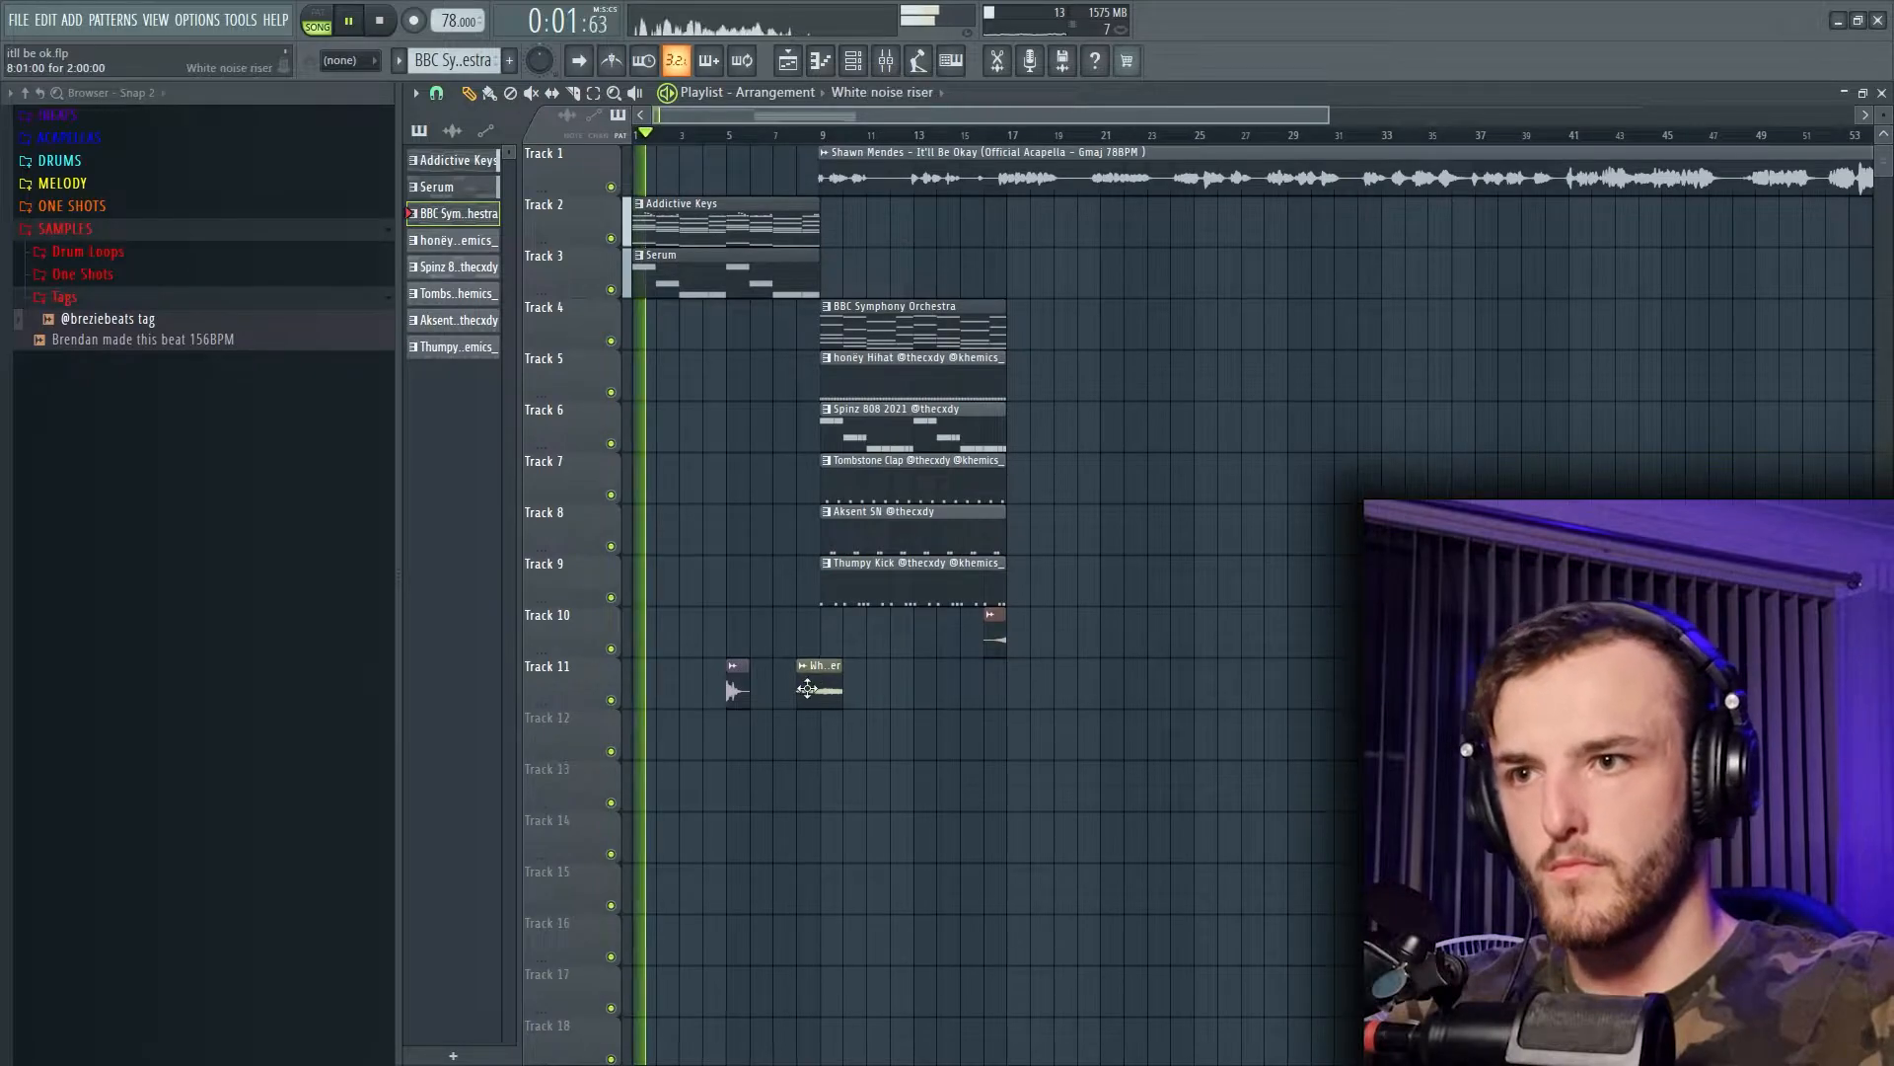
left_click(807, 688)
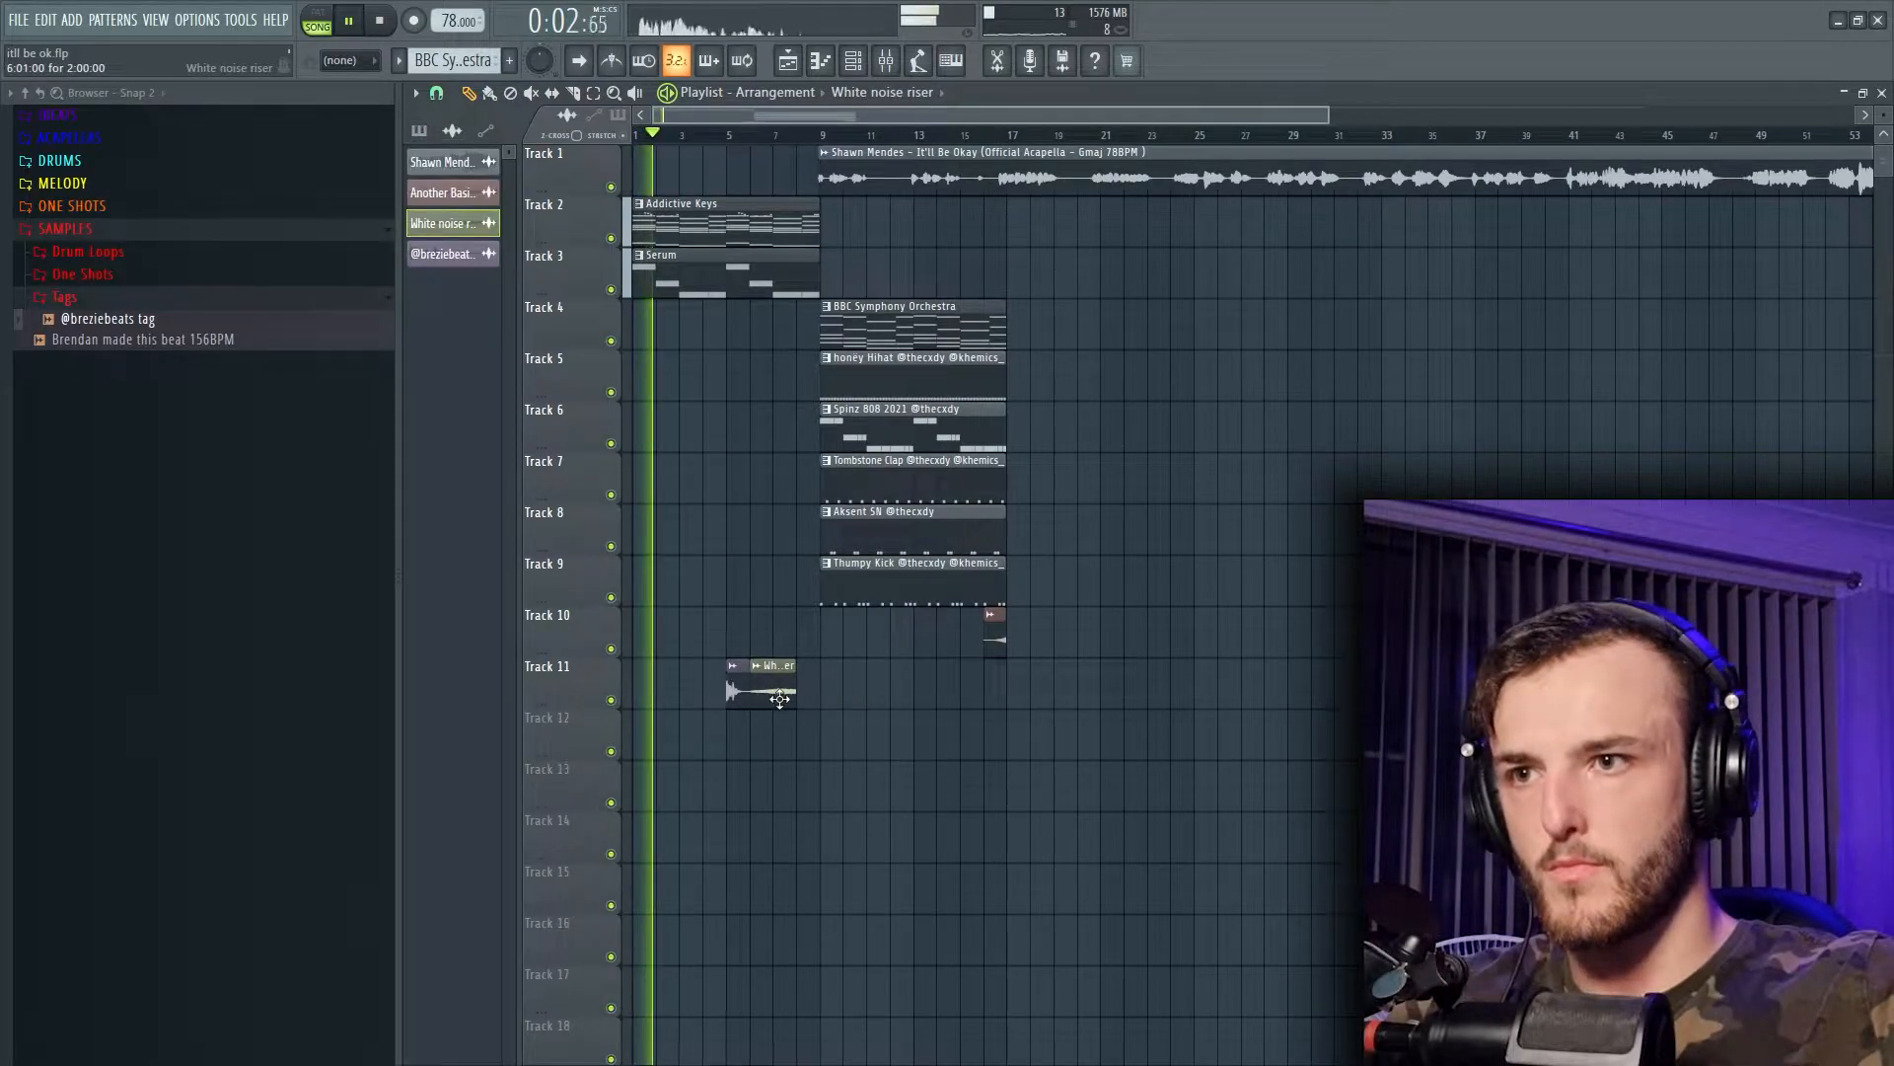
double_click(807, 686)
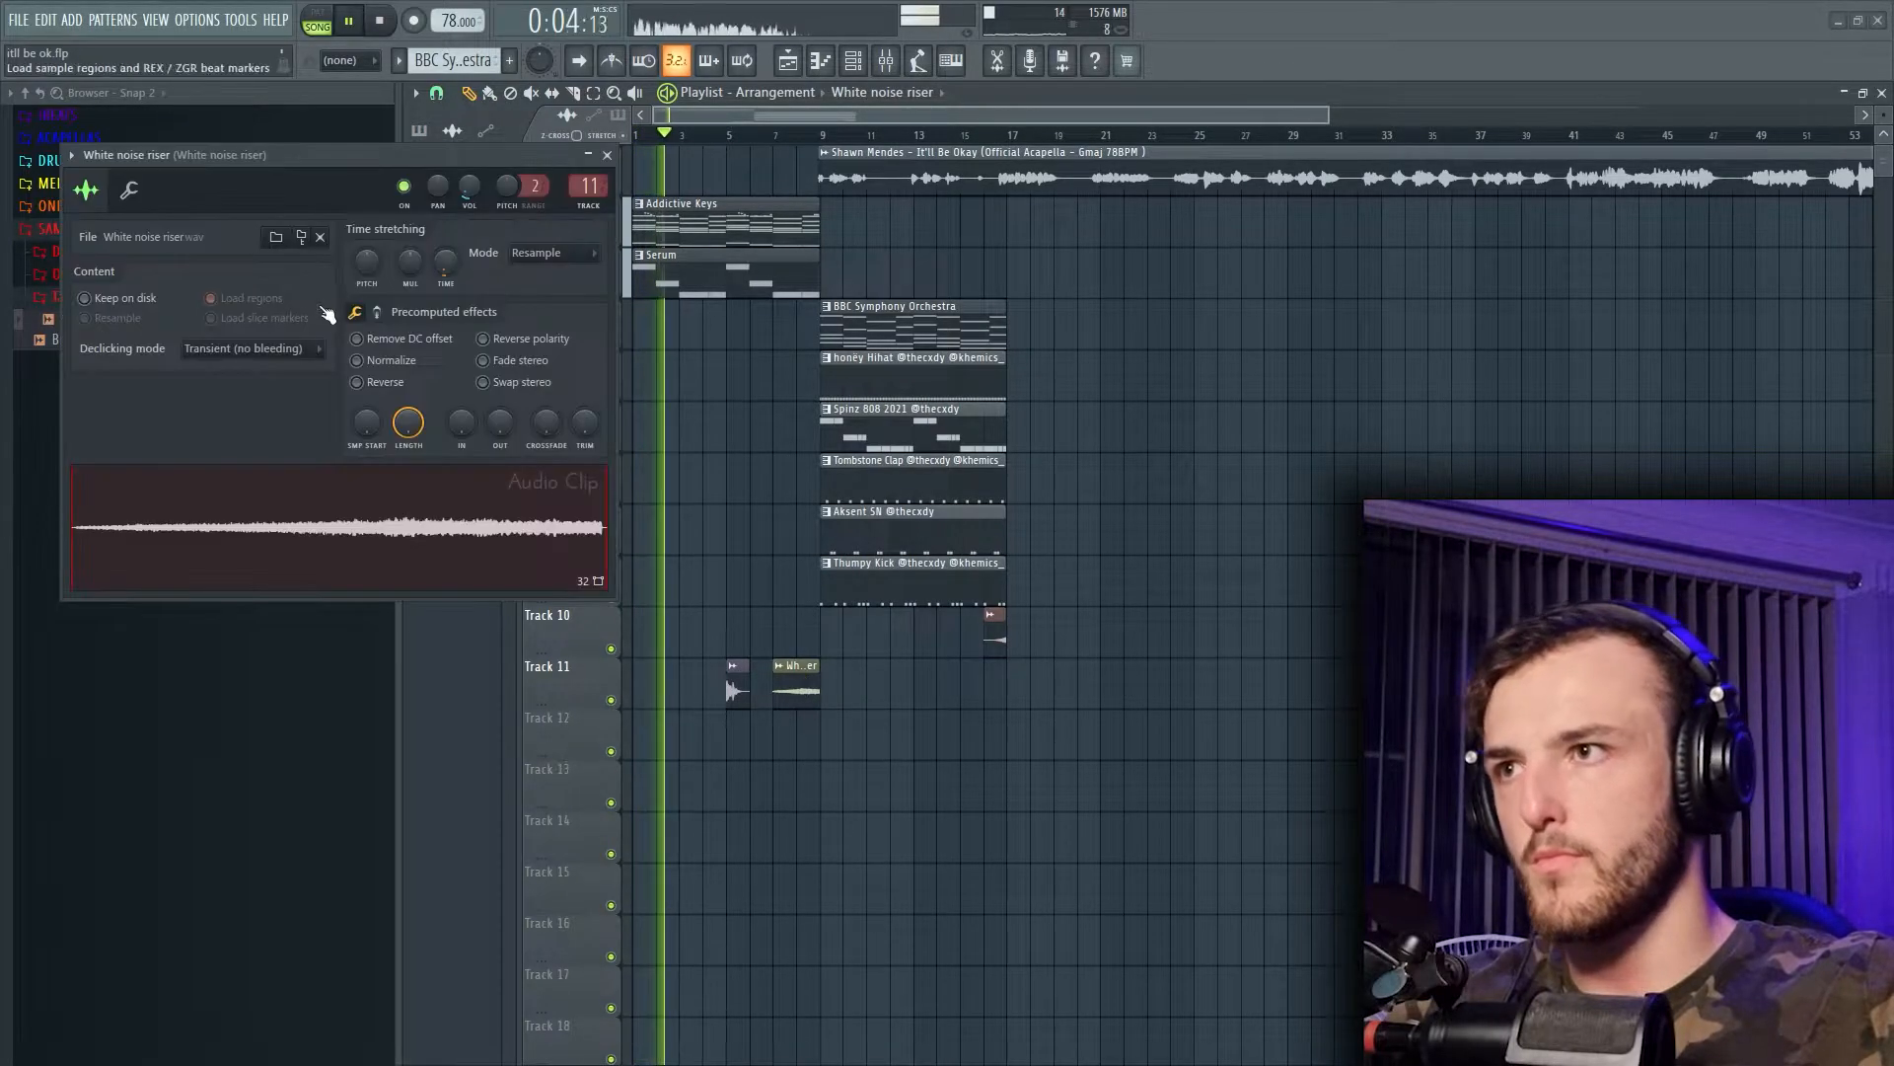
right_click(447, 259)
left_click(507, 365)
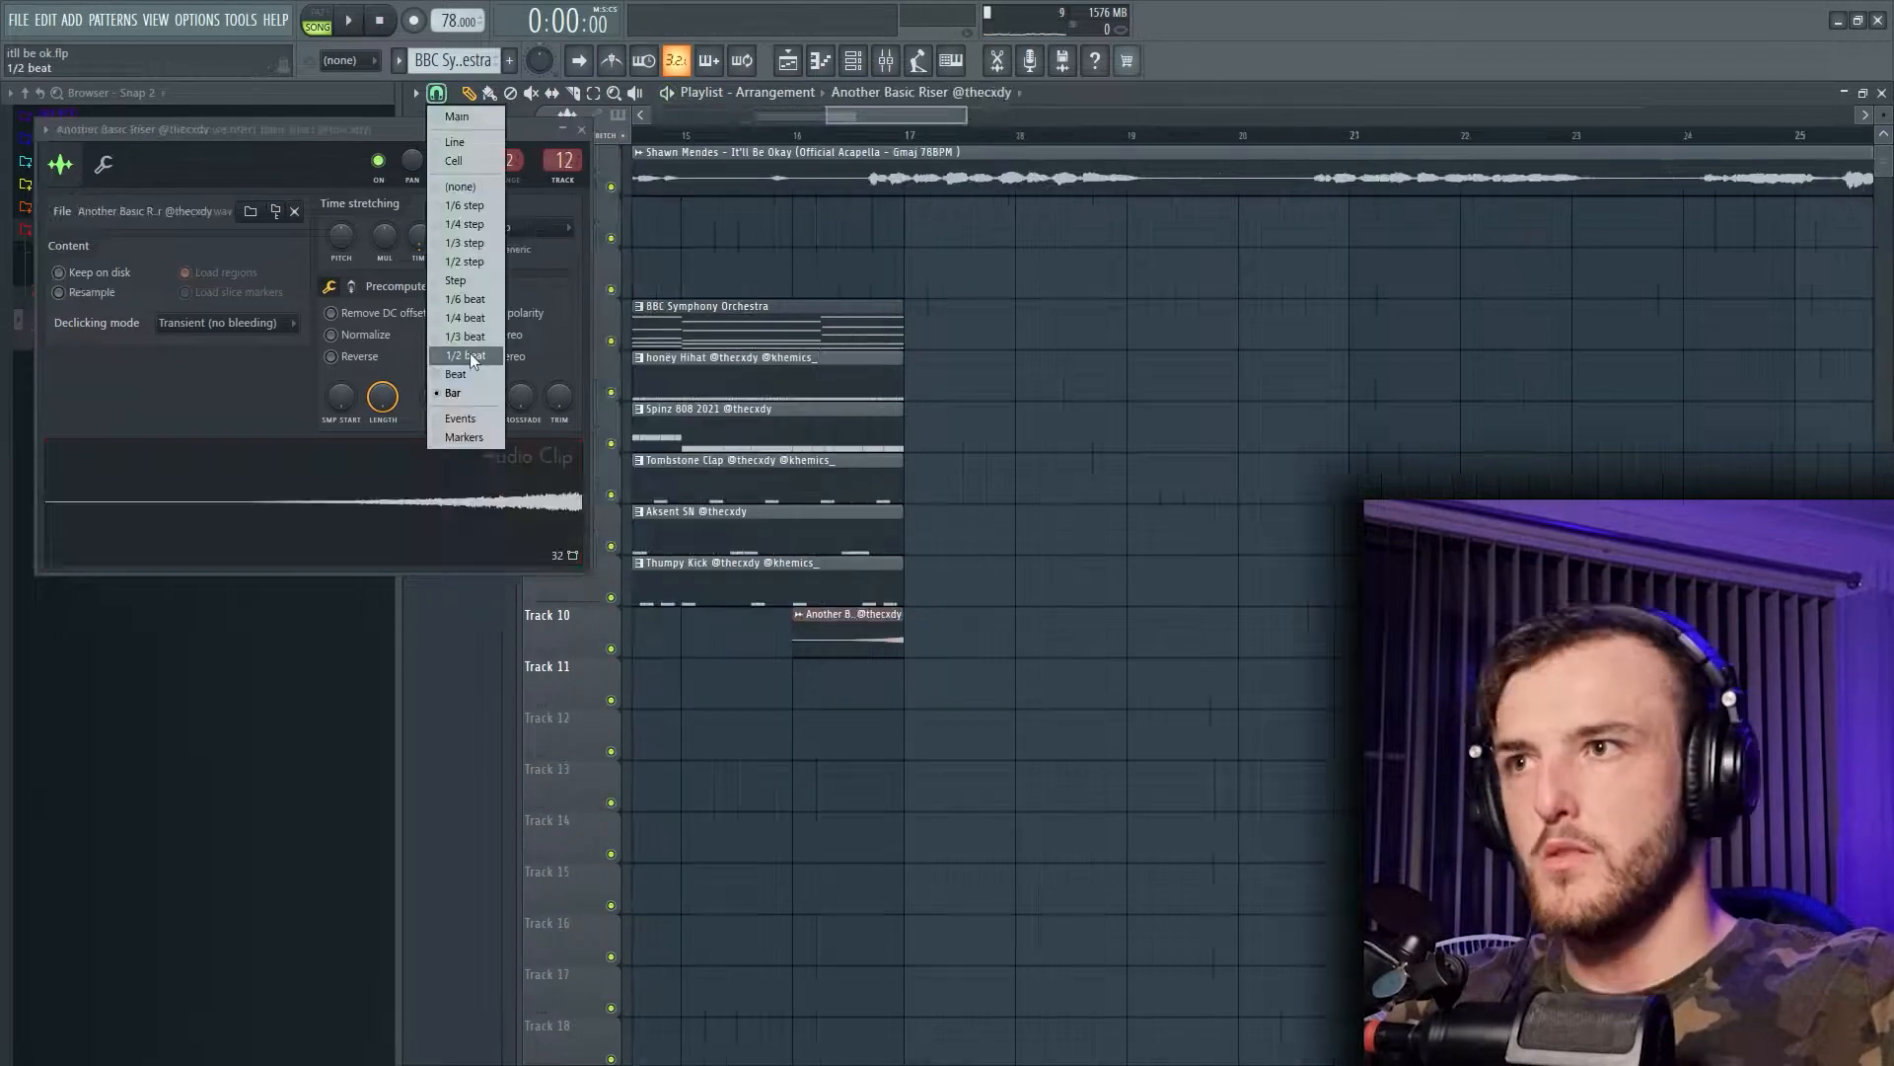
Step: Set the playlist snap to 1/2 beat and shorten Another Basic Riser to half a bar ending at bar 9
left_click(464, 363)
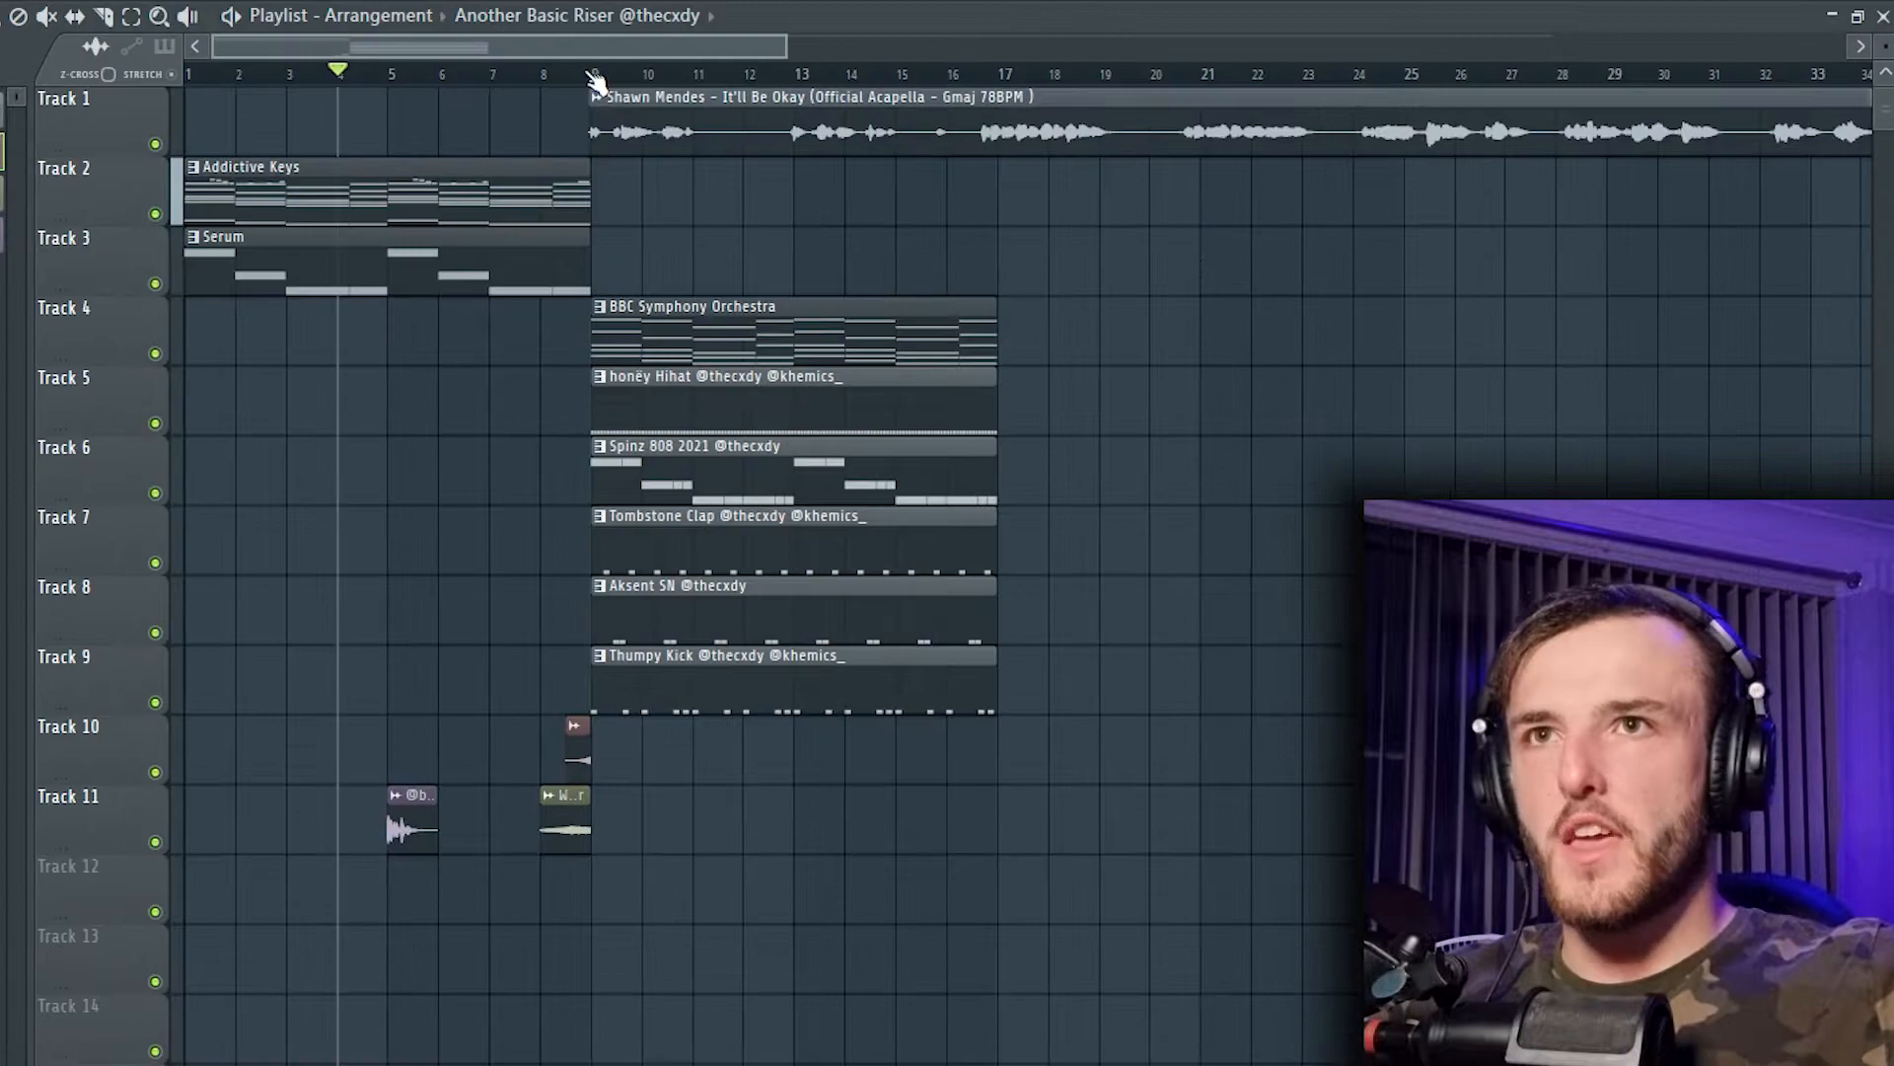
Step: Move the BBC Symphony Orchestra, 808 and drum clips on Tracks 4 to 9 so they start at bar 25
scroll(829, 421, "down", 2)
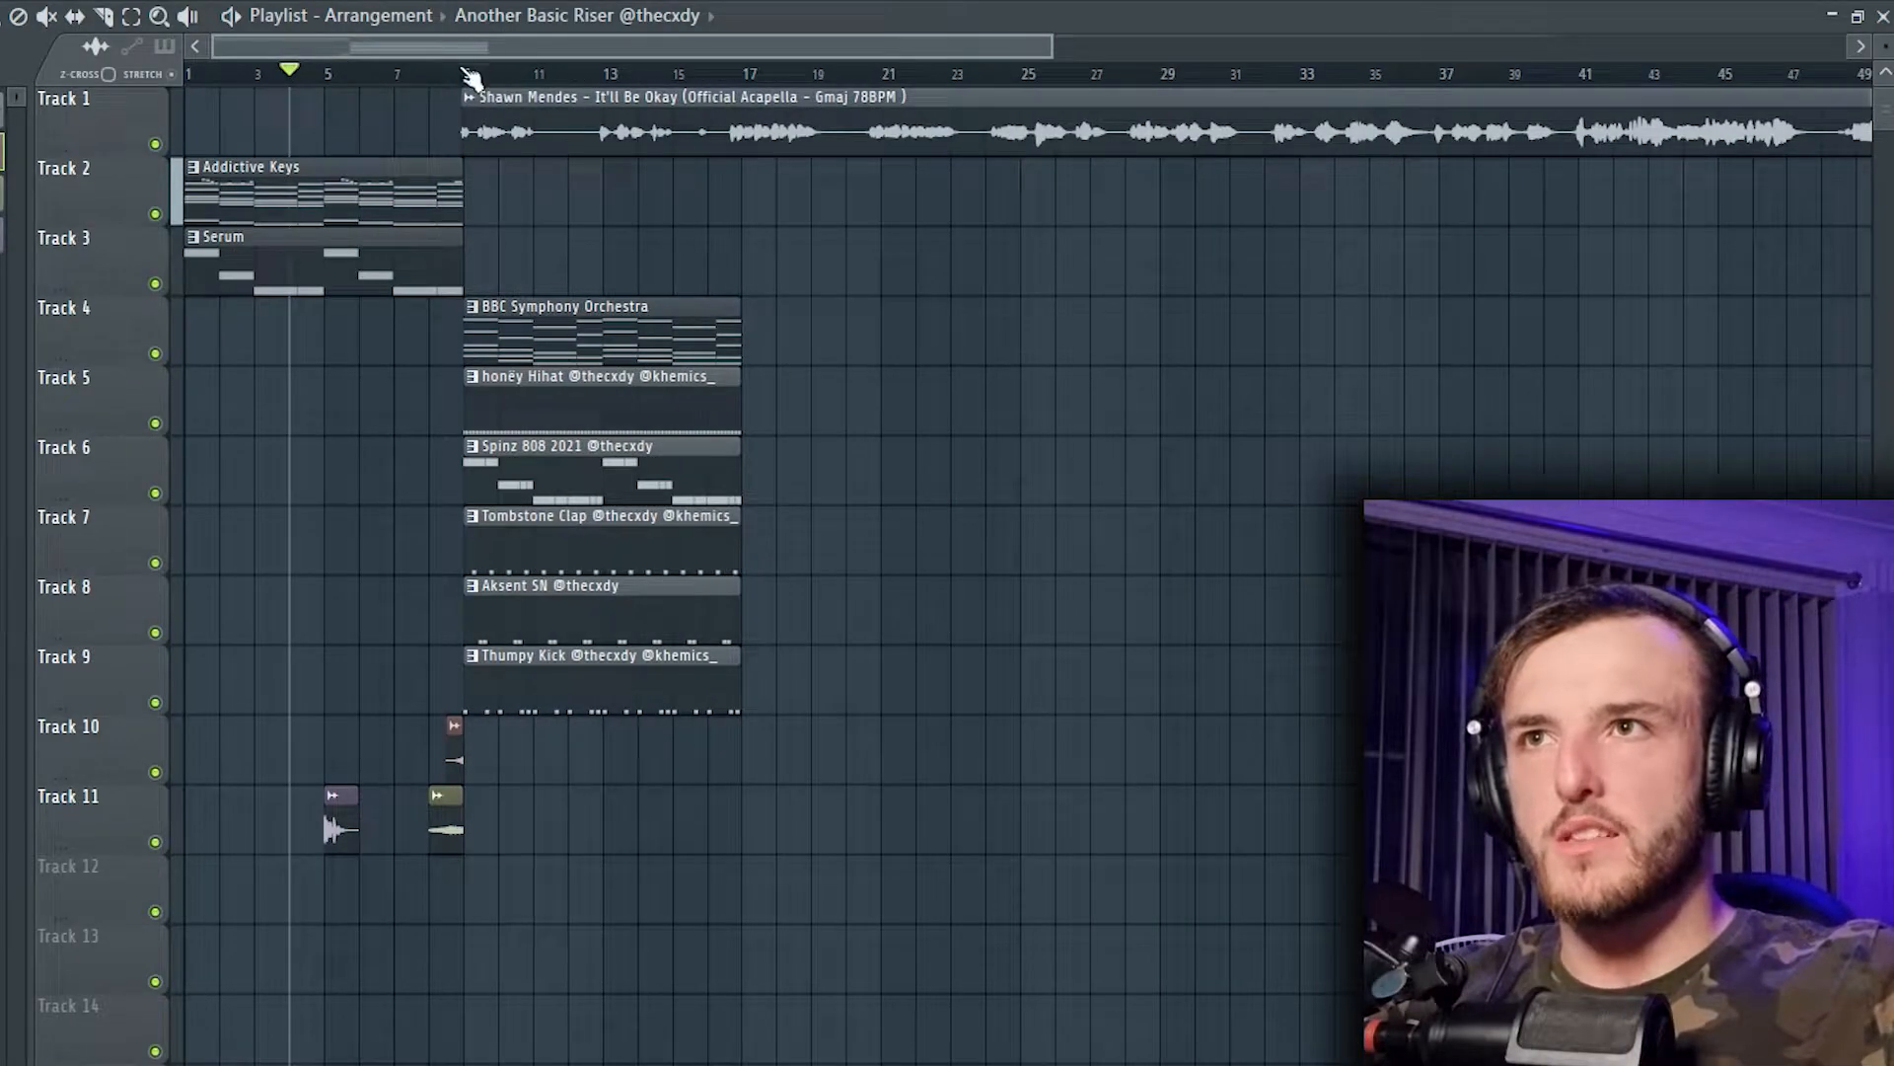
left_click_drag(815, 924, 825, 319)
right_click(881, 188)
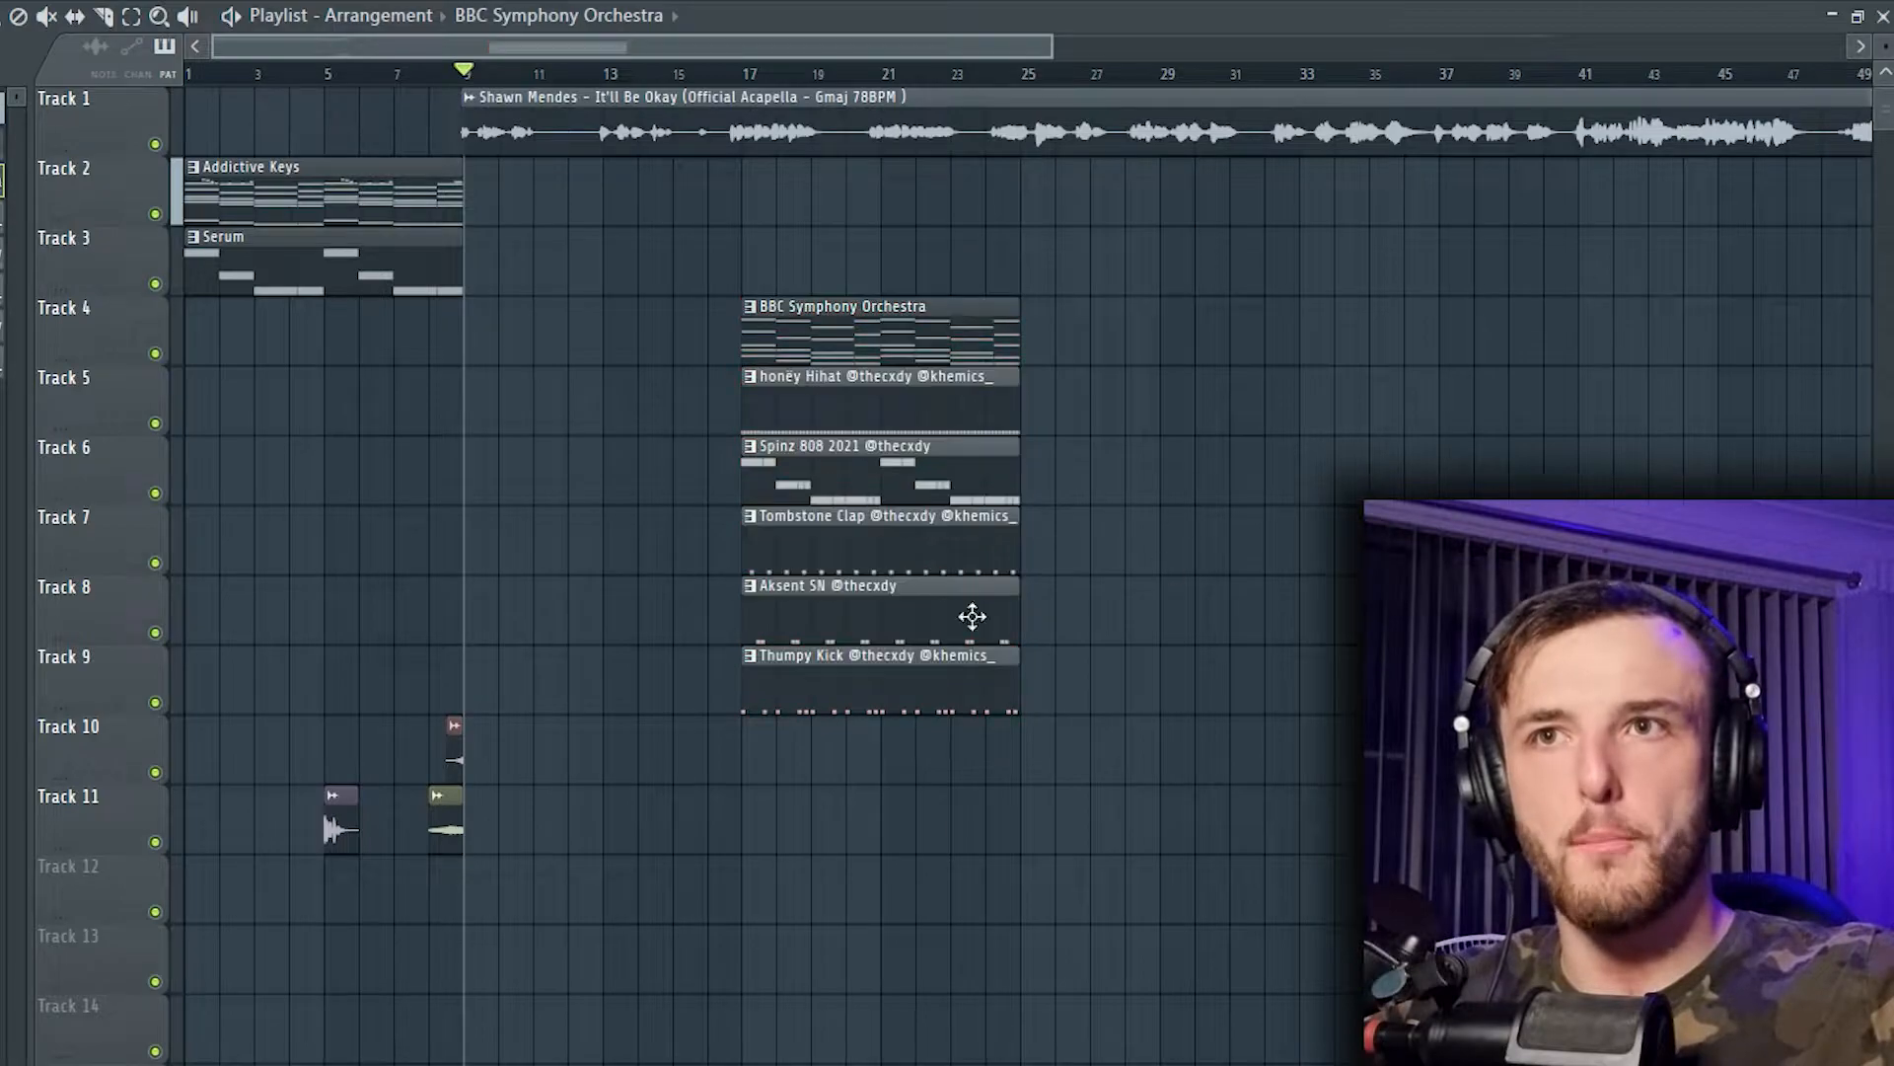
left_click_drag(939, 898, 752, 265)
left_click_drag(858, 362, 1139, 338)
Step: Duplicate the Addictive Keys and Serum clips three times so they run to bar 33
right_click(444, 269)
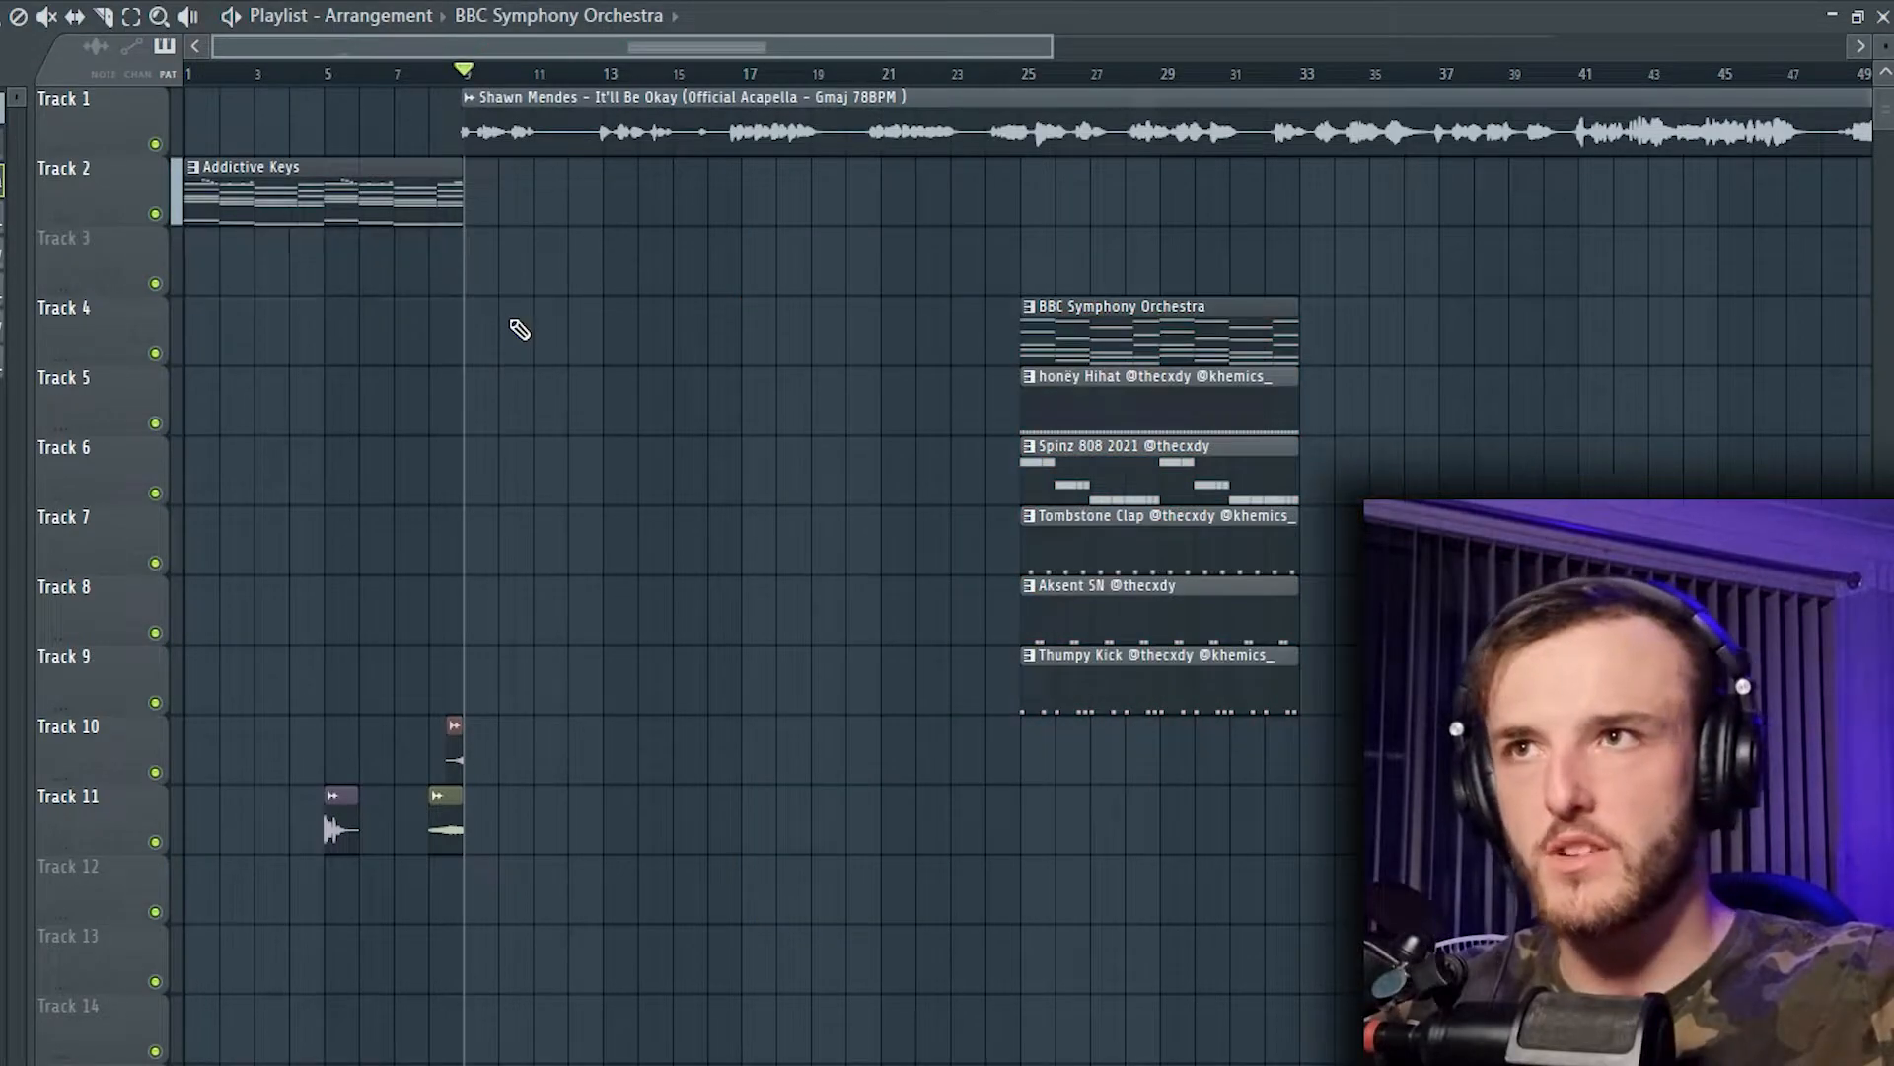
key("ctrl+z")
left_click_drag(571, 376, 395, 192)
key("ctrl+b")
key("ctrl+b")
key("ctrl+b")
Step: Copy the BBC Symphony Orchestra clip to bar 17 and move both risers so they end at bar 17
right_click(716, 523)
left_click_drag(1121, 322, 821, 329)
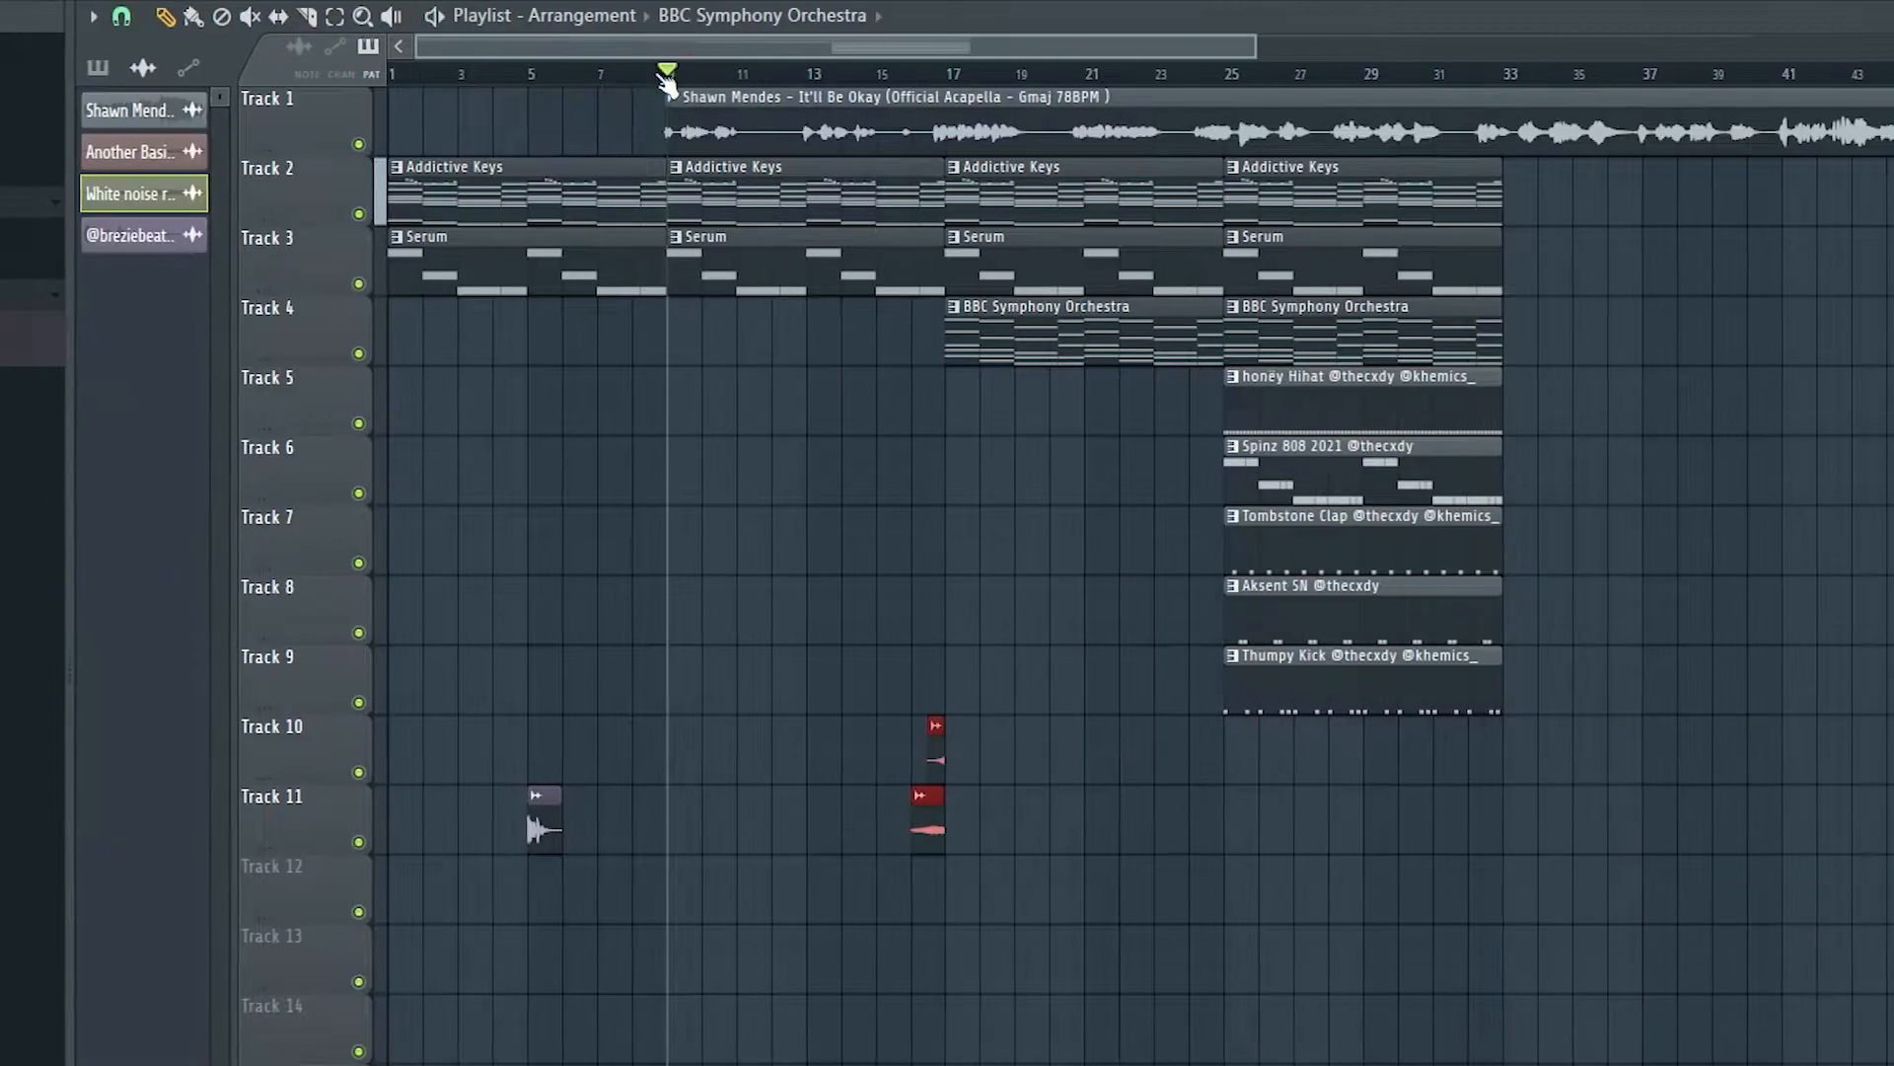
key("space")
right_click(748, 446)
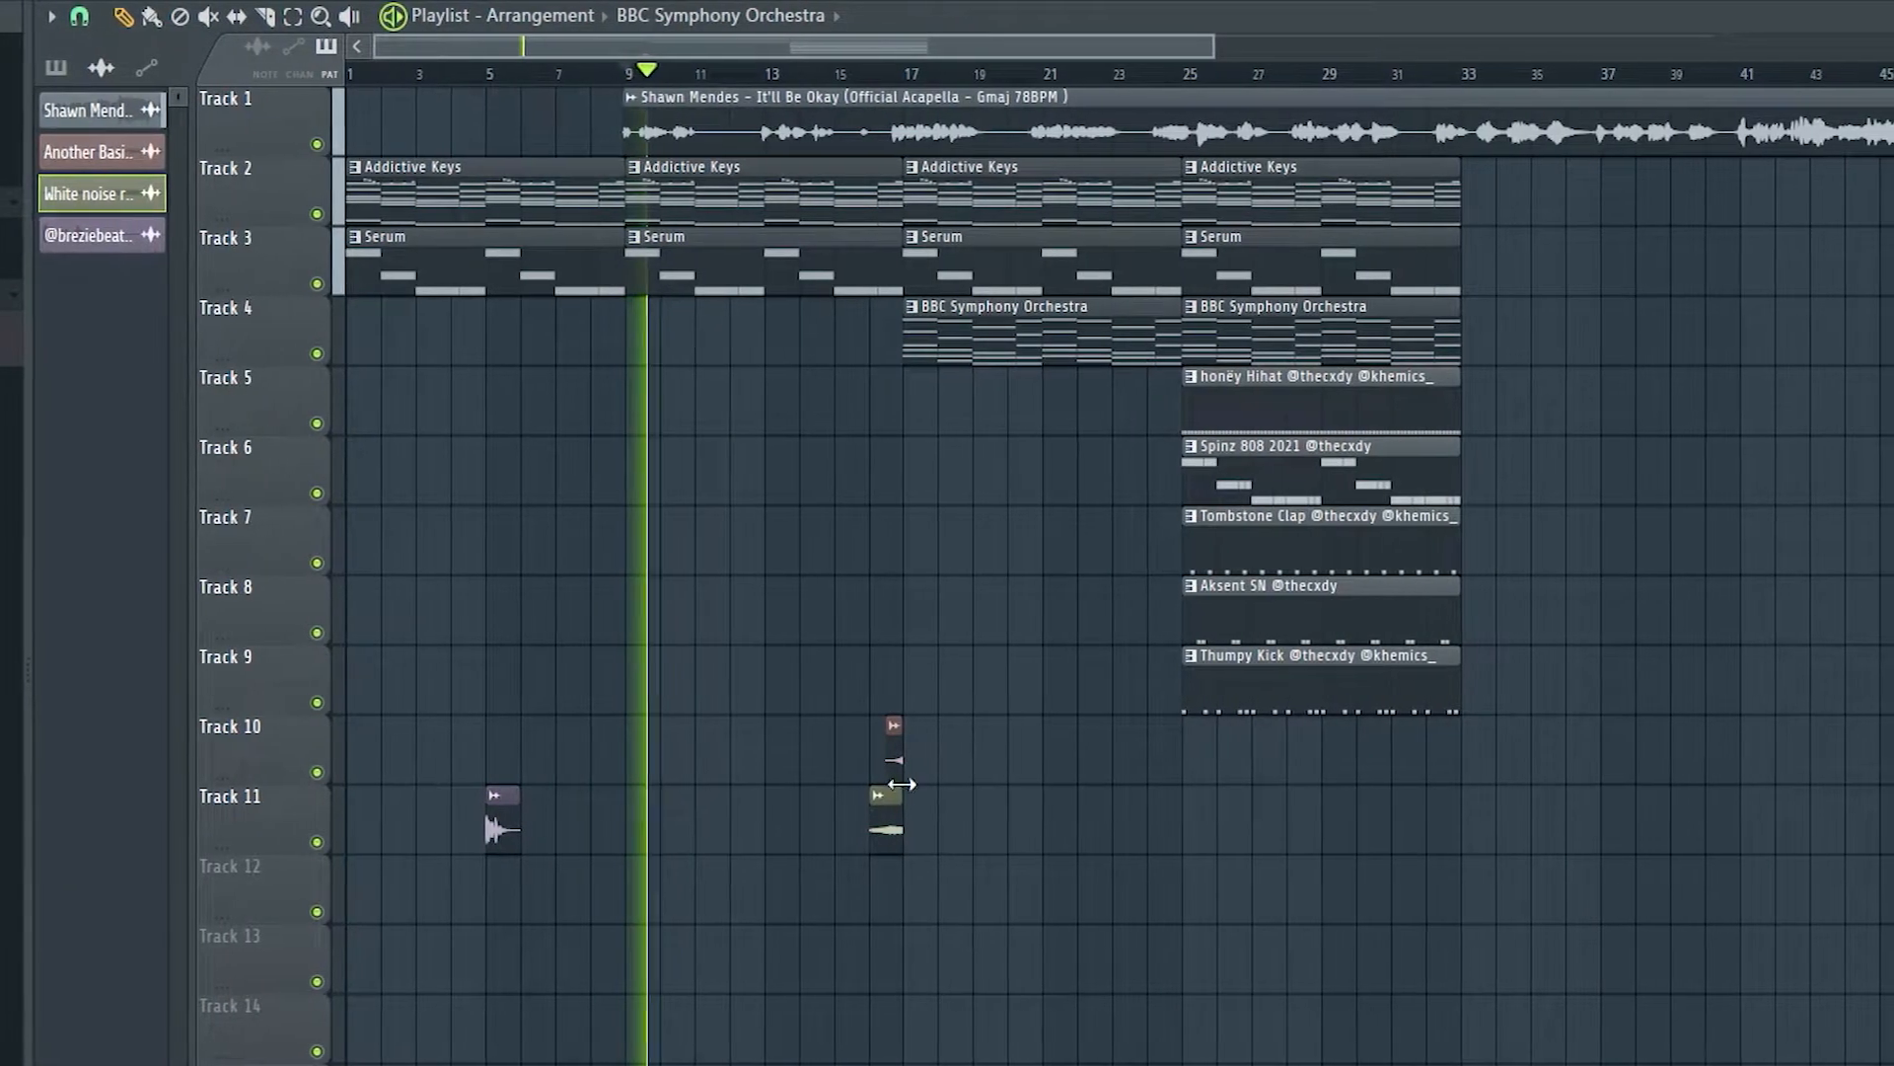
Step: Create an automation clip for the mix level of Fruity Reeverb 2 on the vocal's mixer track and place it on Track 1
key("F9")
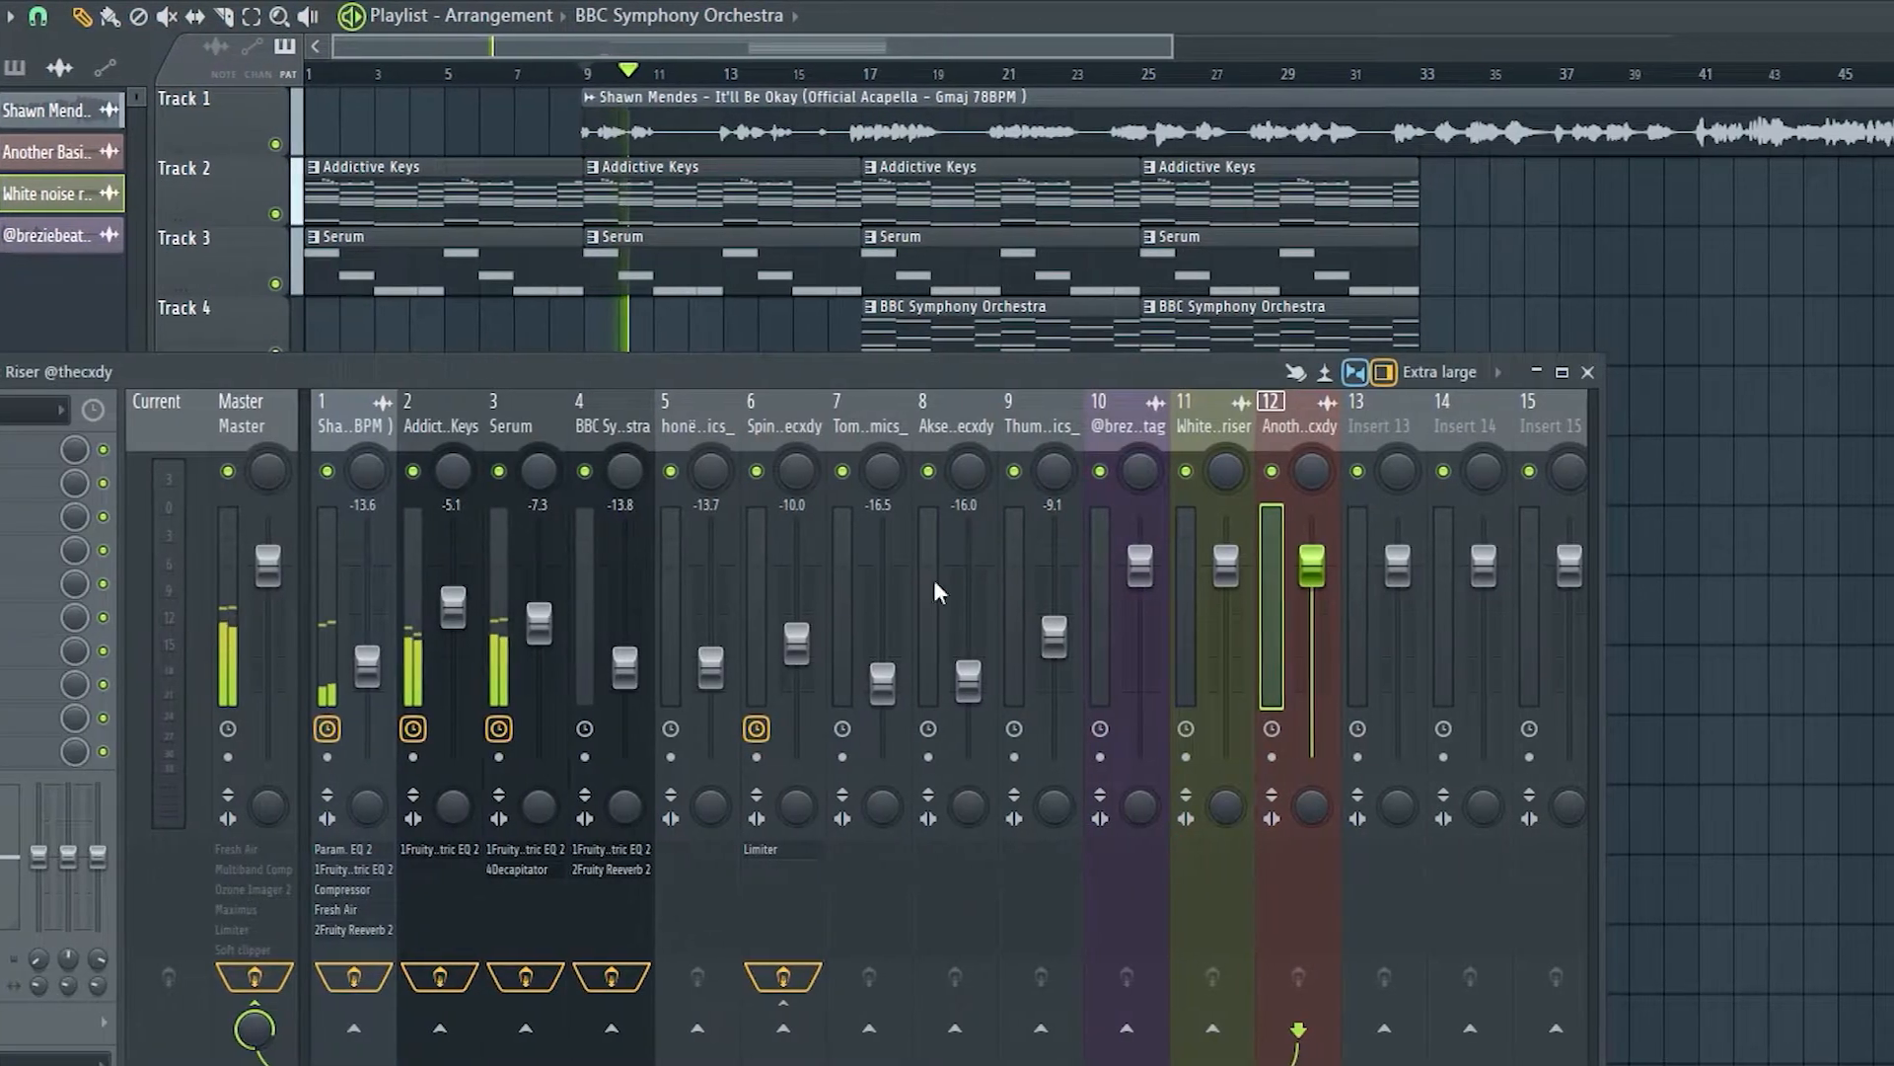
left_click(340, 592)
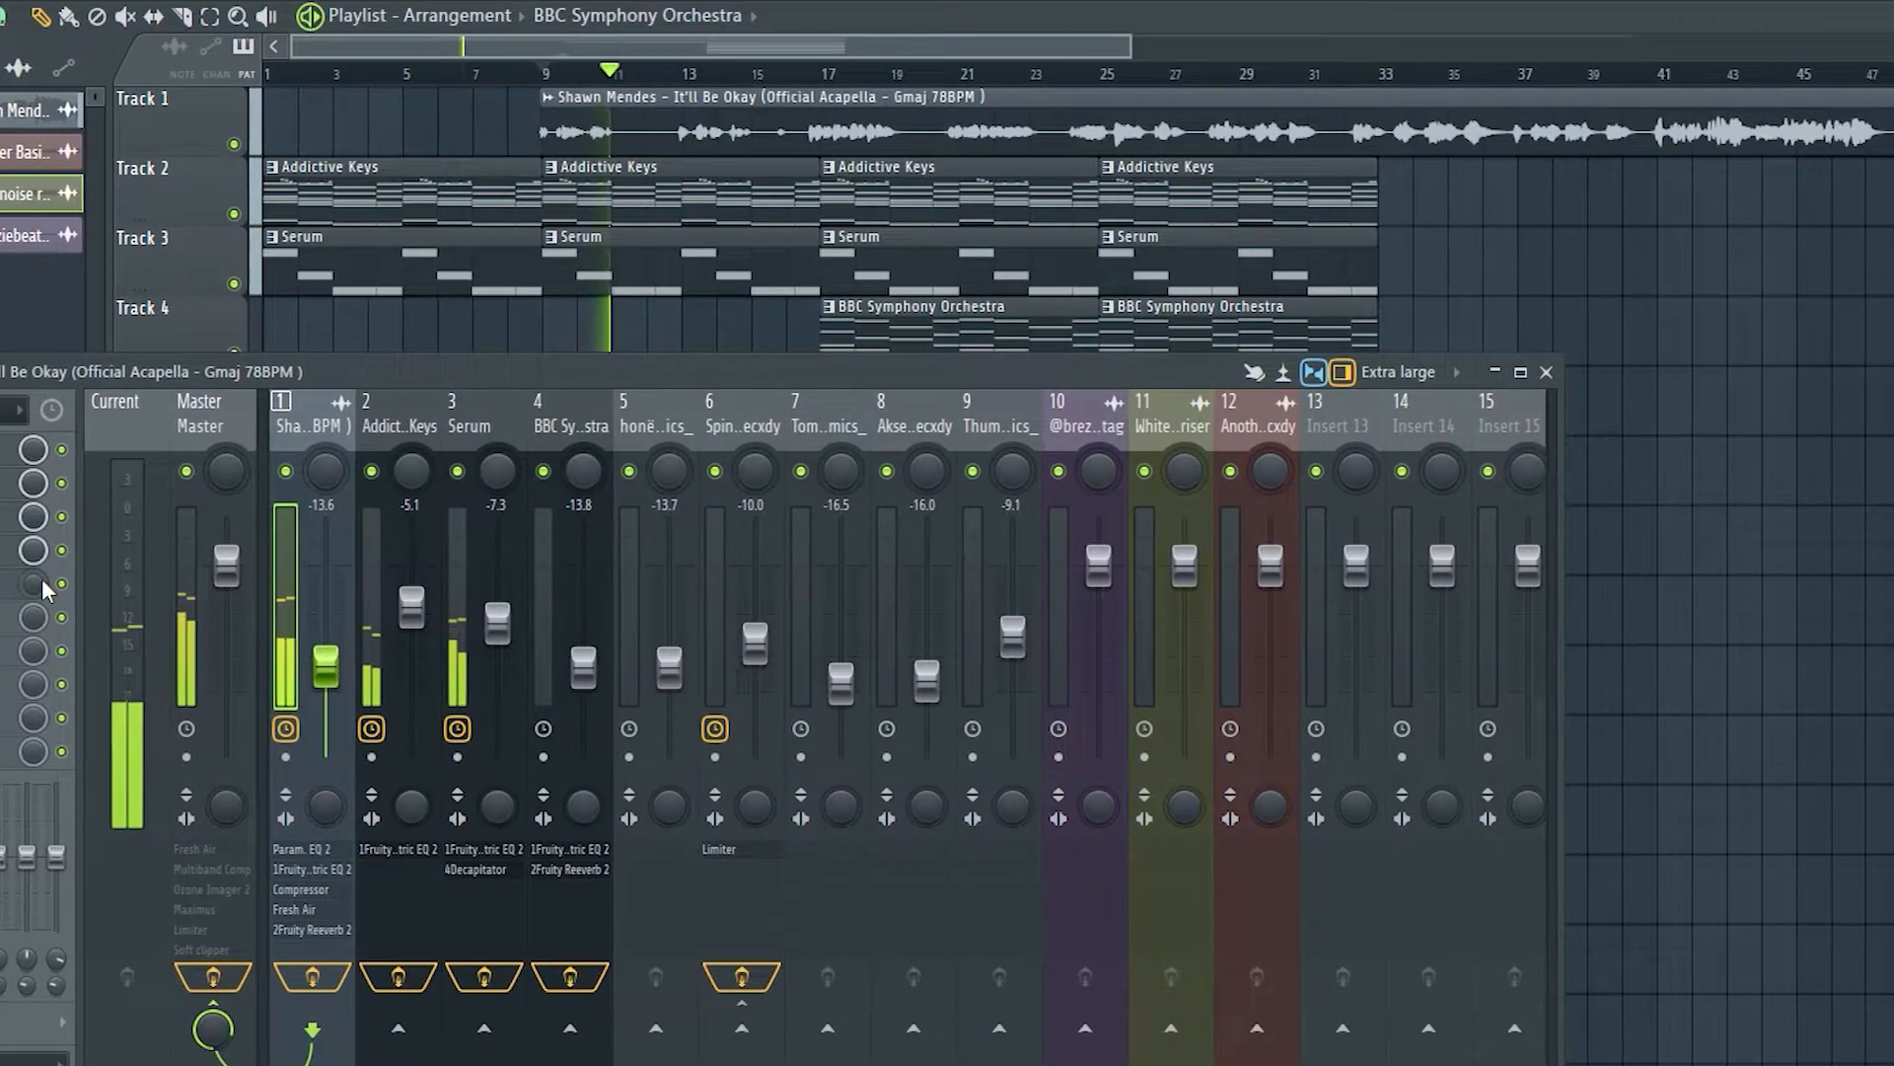
right_click(49, 588)
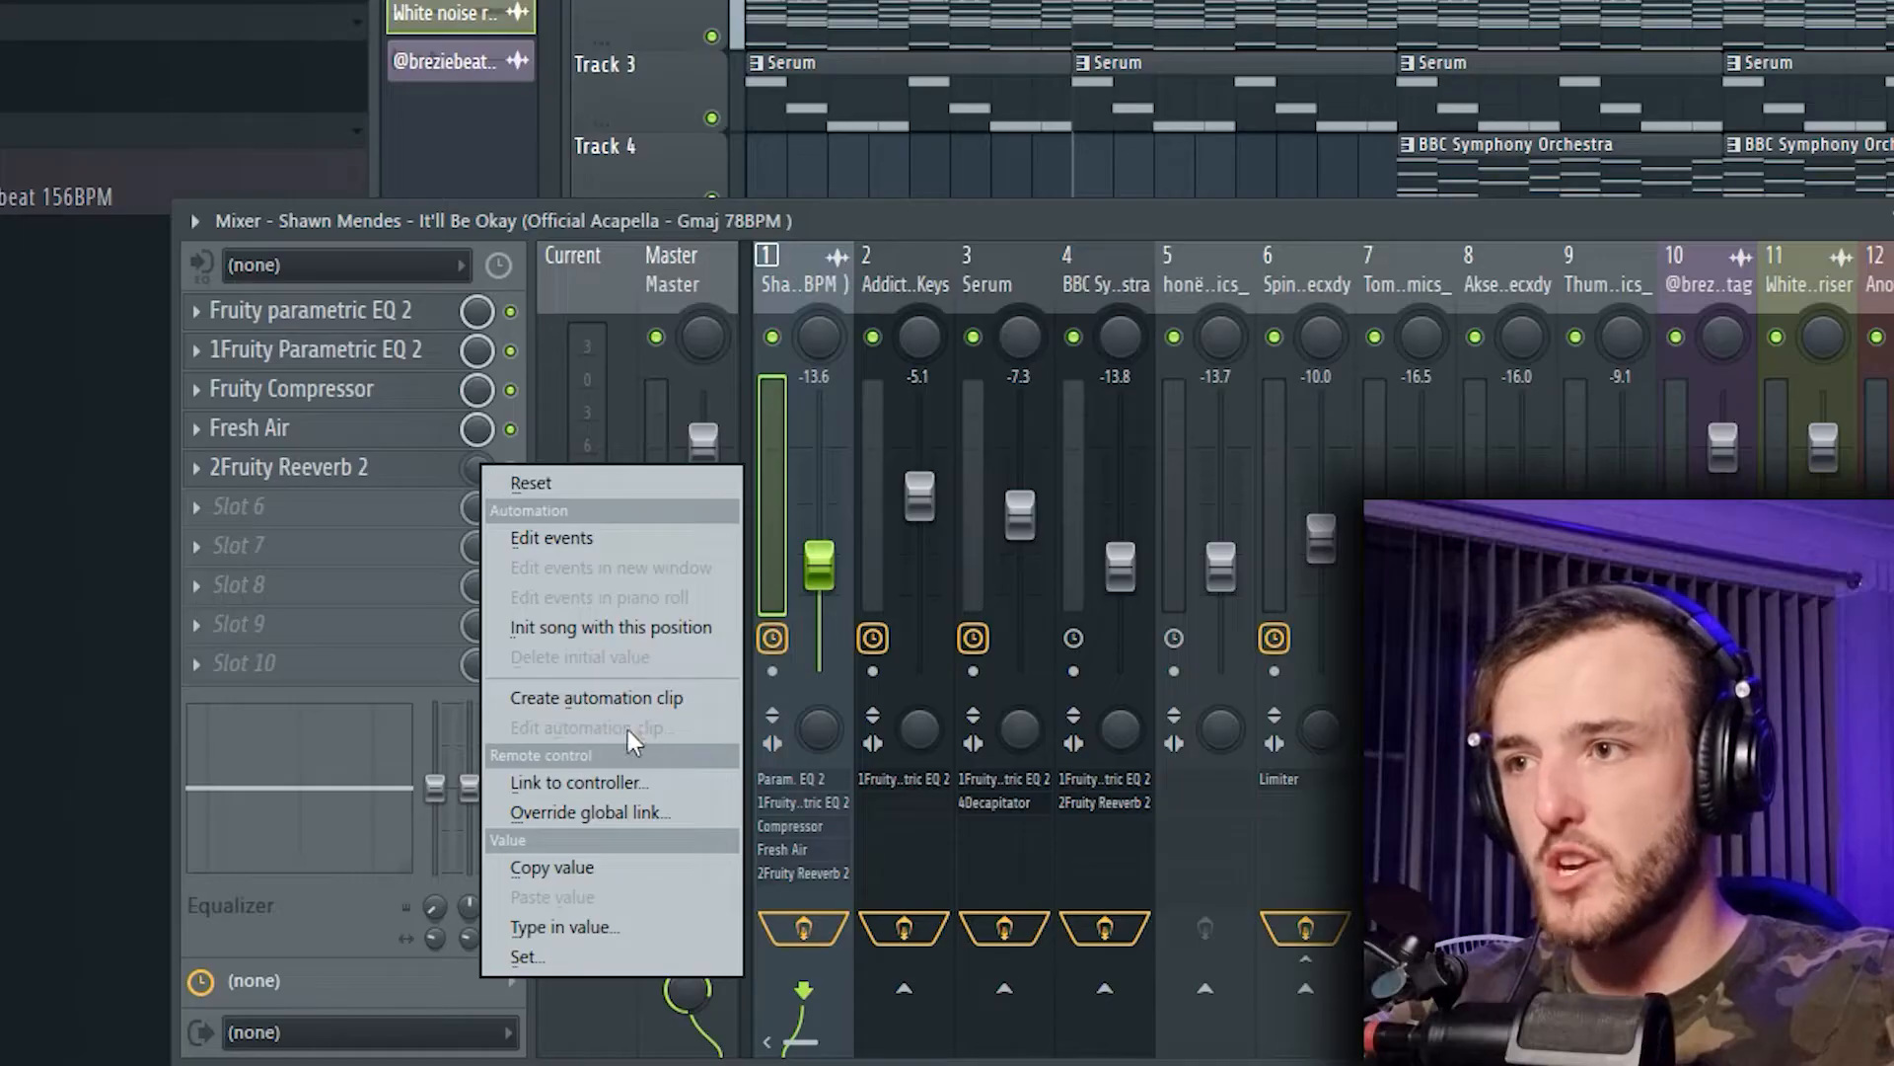
left_click(621, 697)
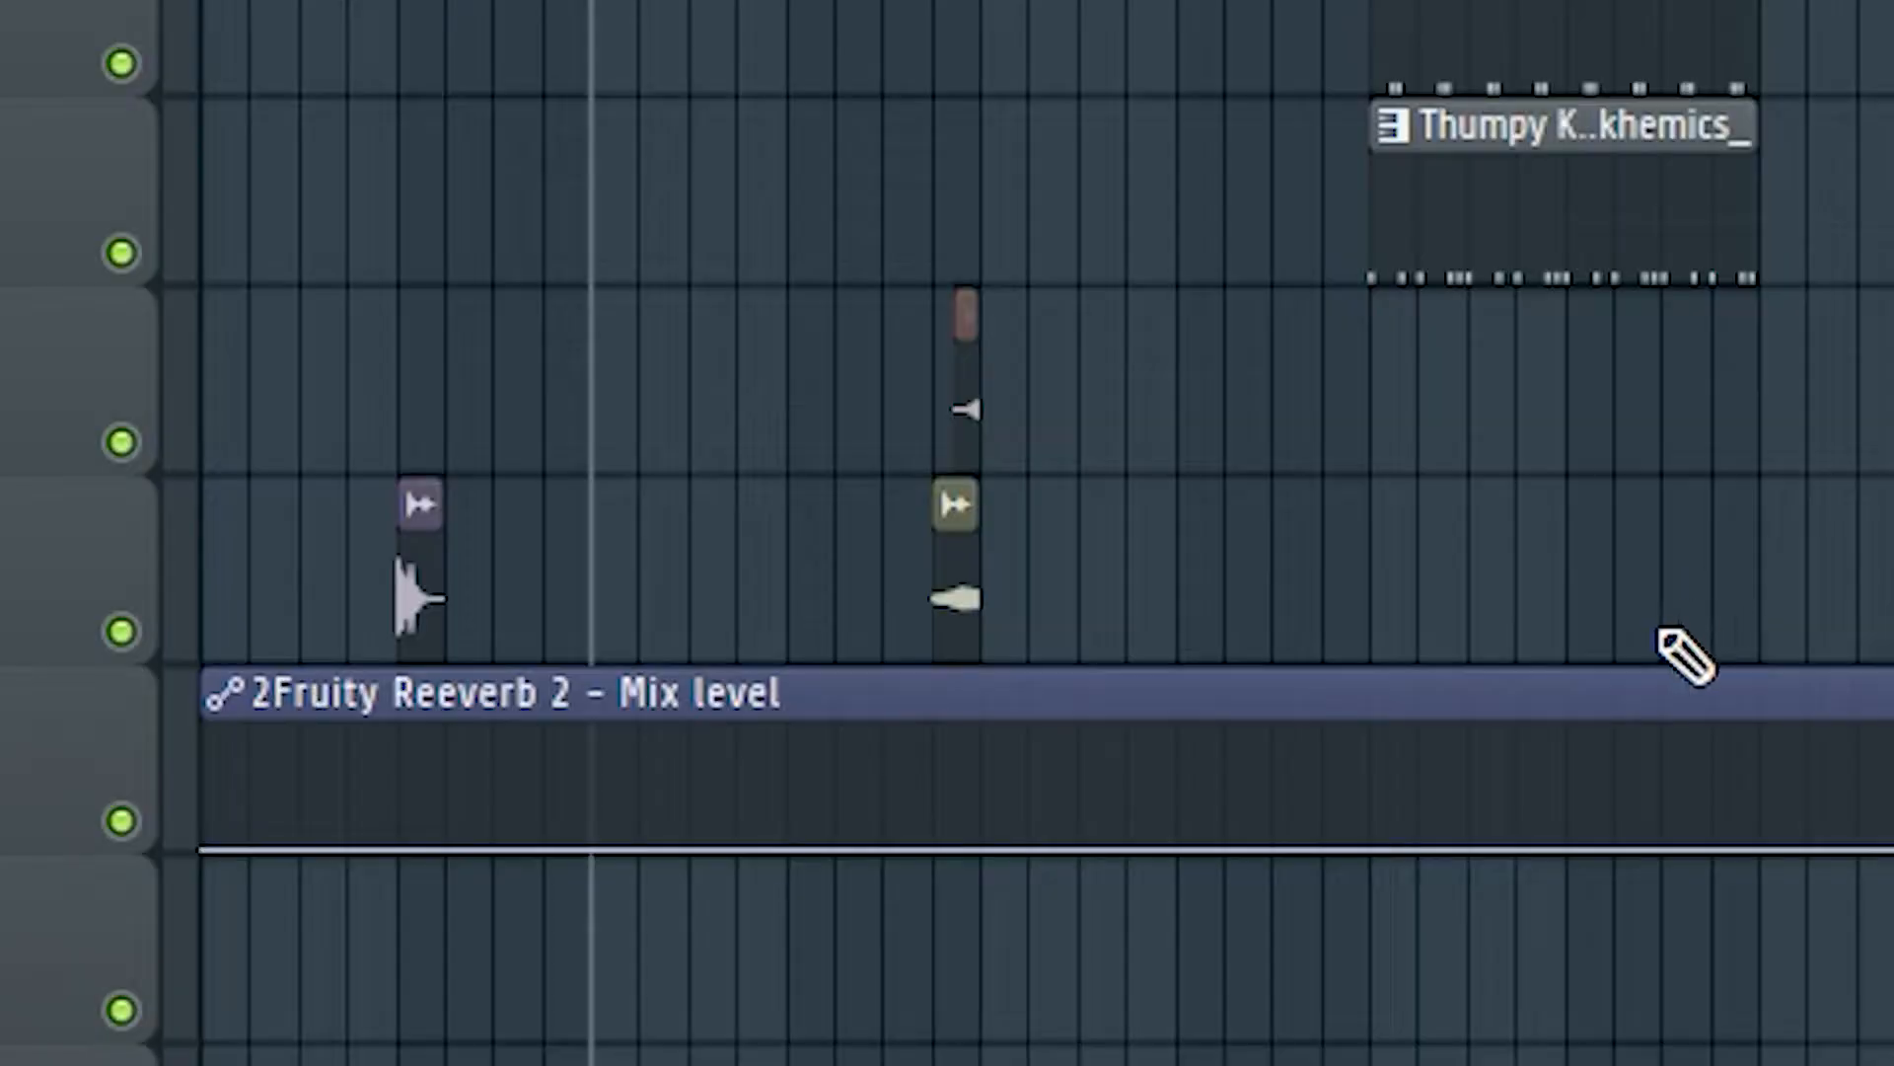
left_click_drag(1666, 691, 1053, 161)
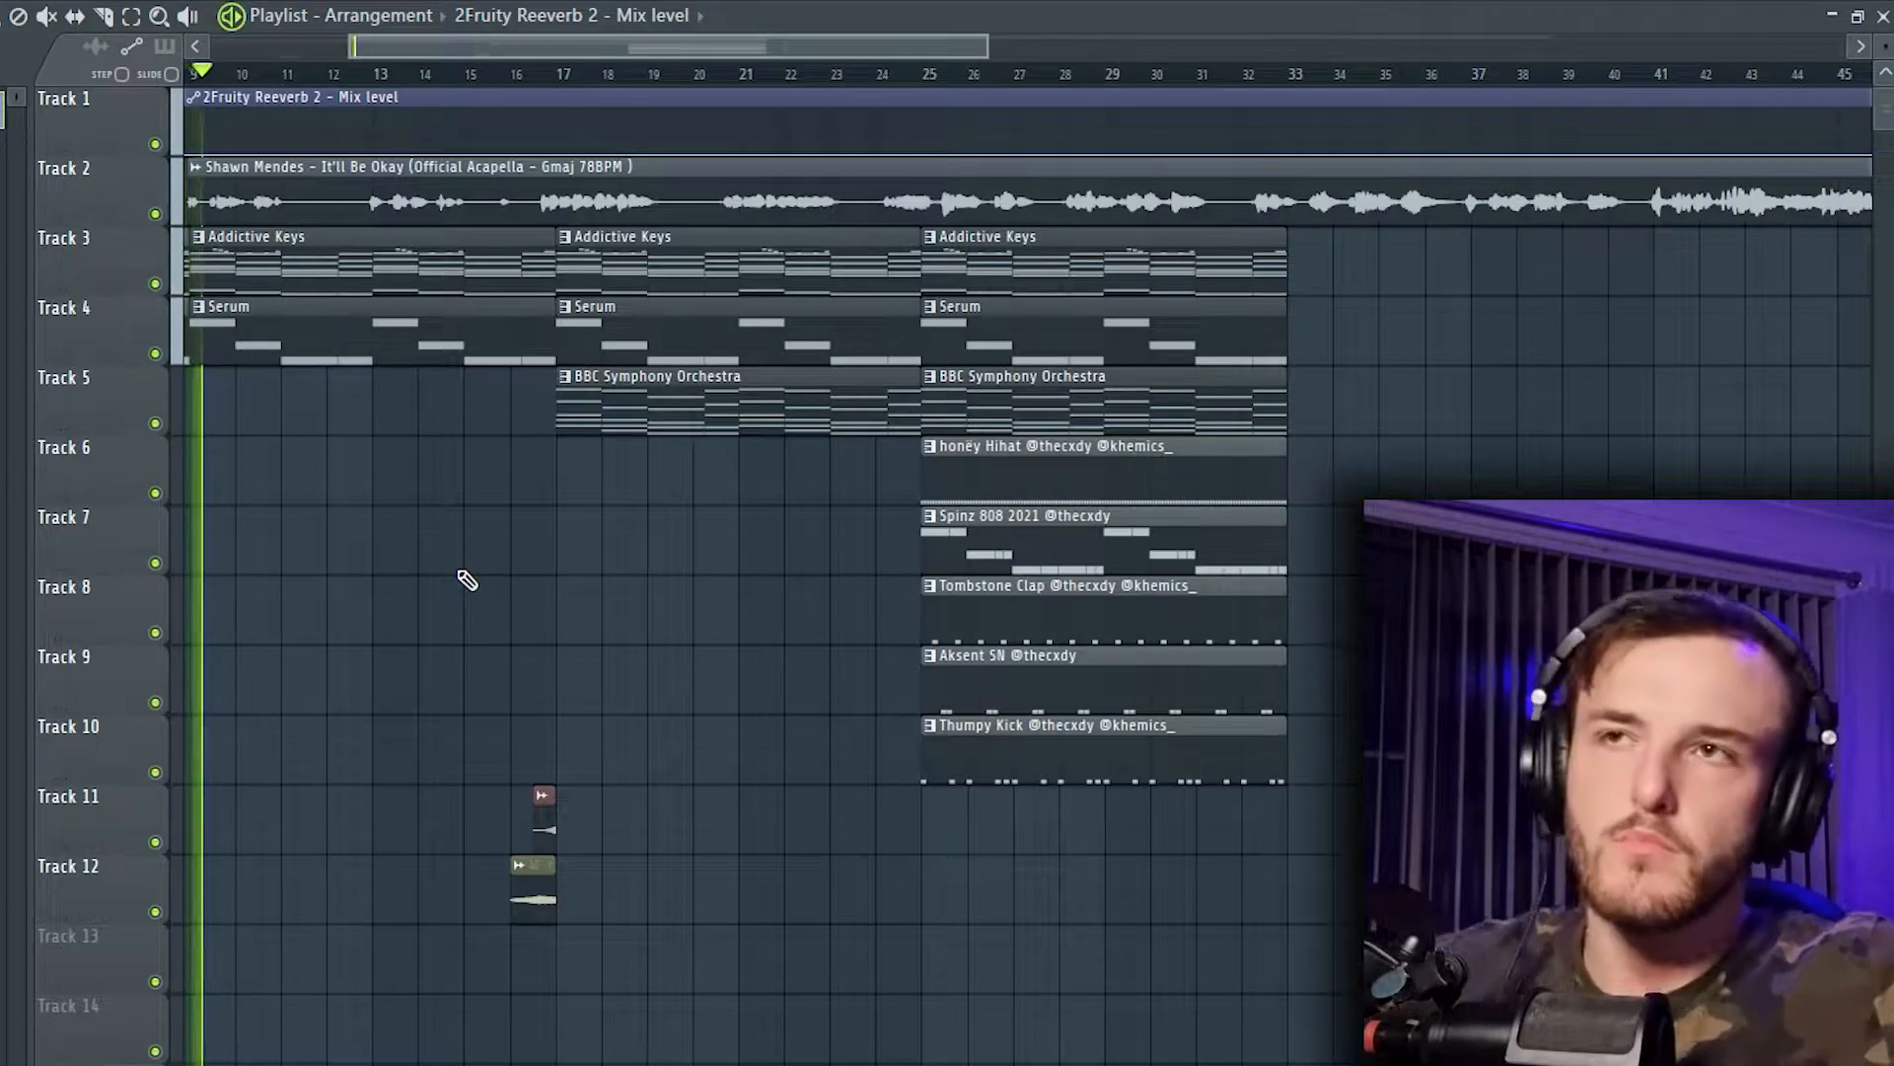
Step: Move the hi-hat, 808, clap, snare and kick clips to bar 33, keeping a Tombstone Clap copy at bar 25
scroll(643, 592, "left", 5)
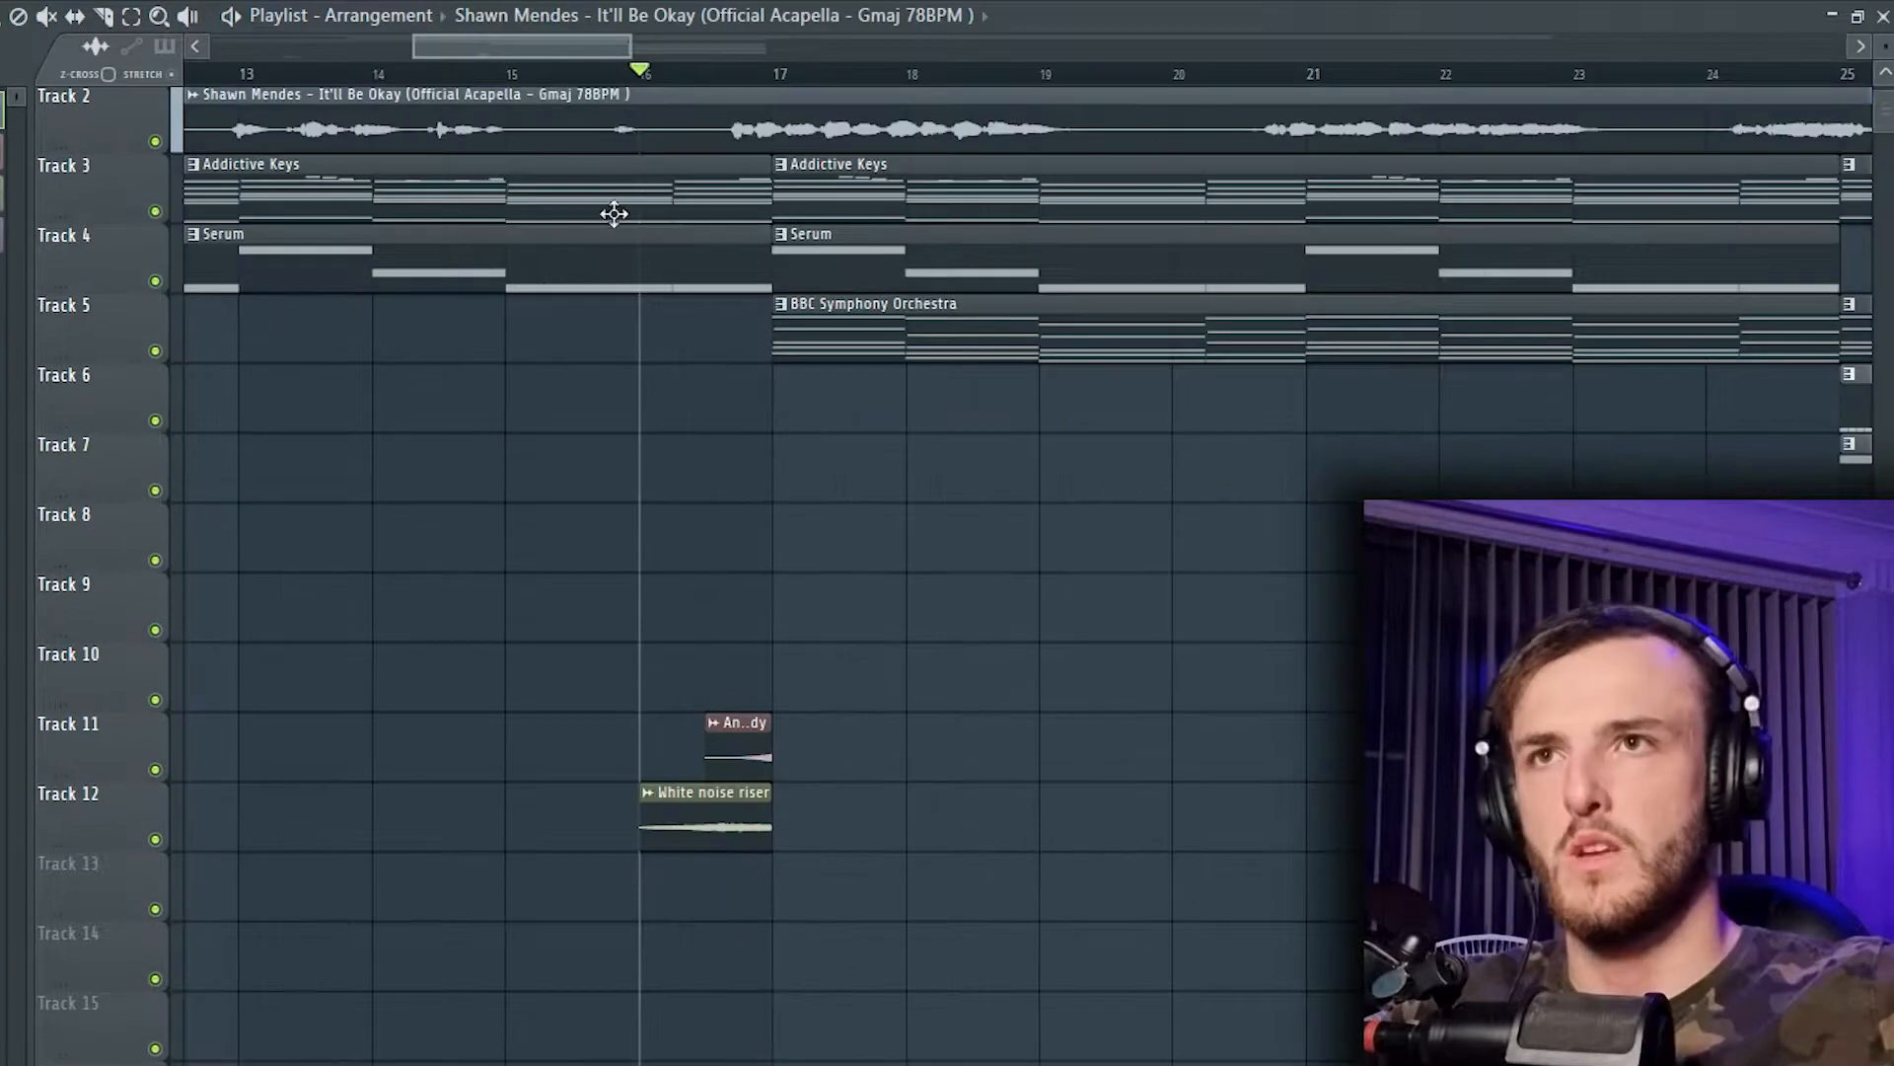
scroll(1112, 691, "down", 5)
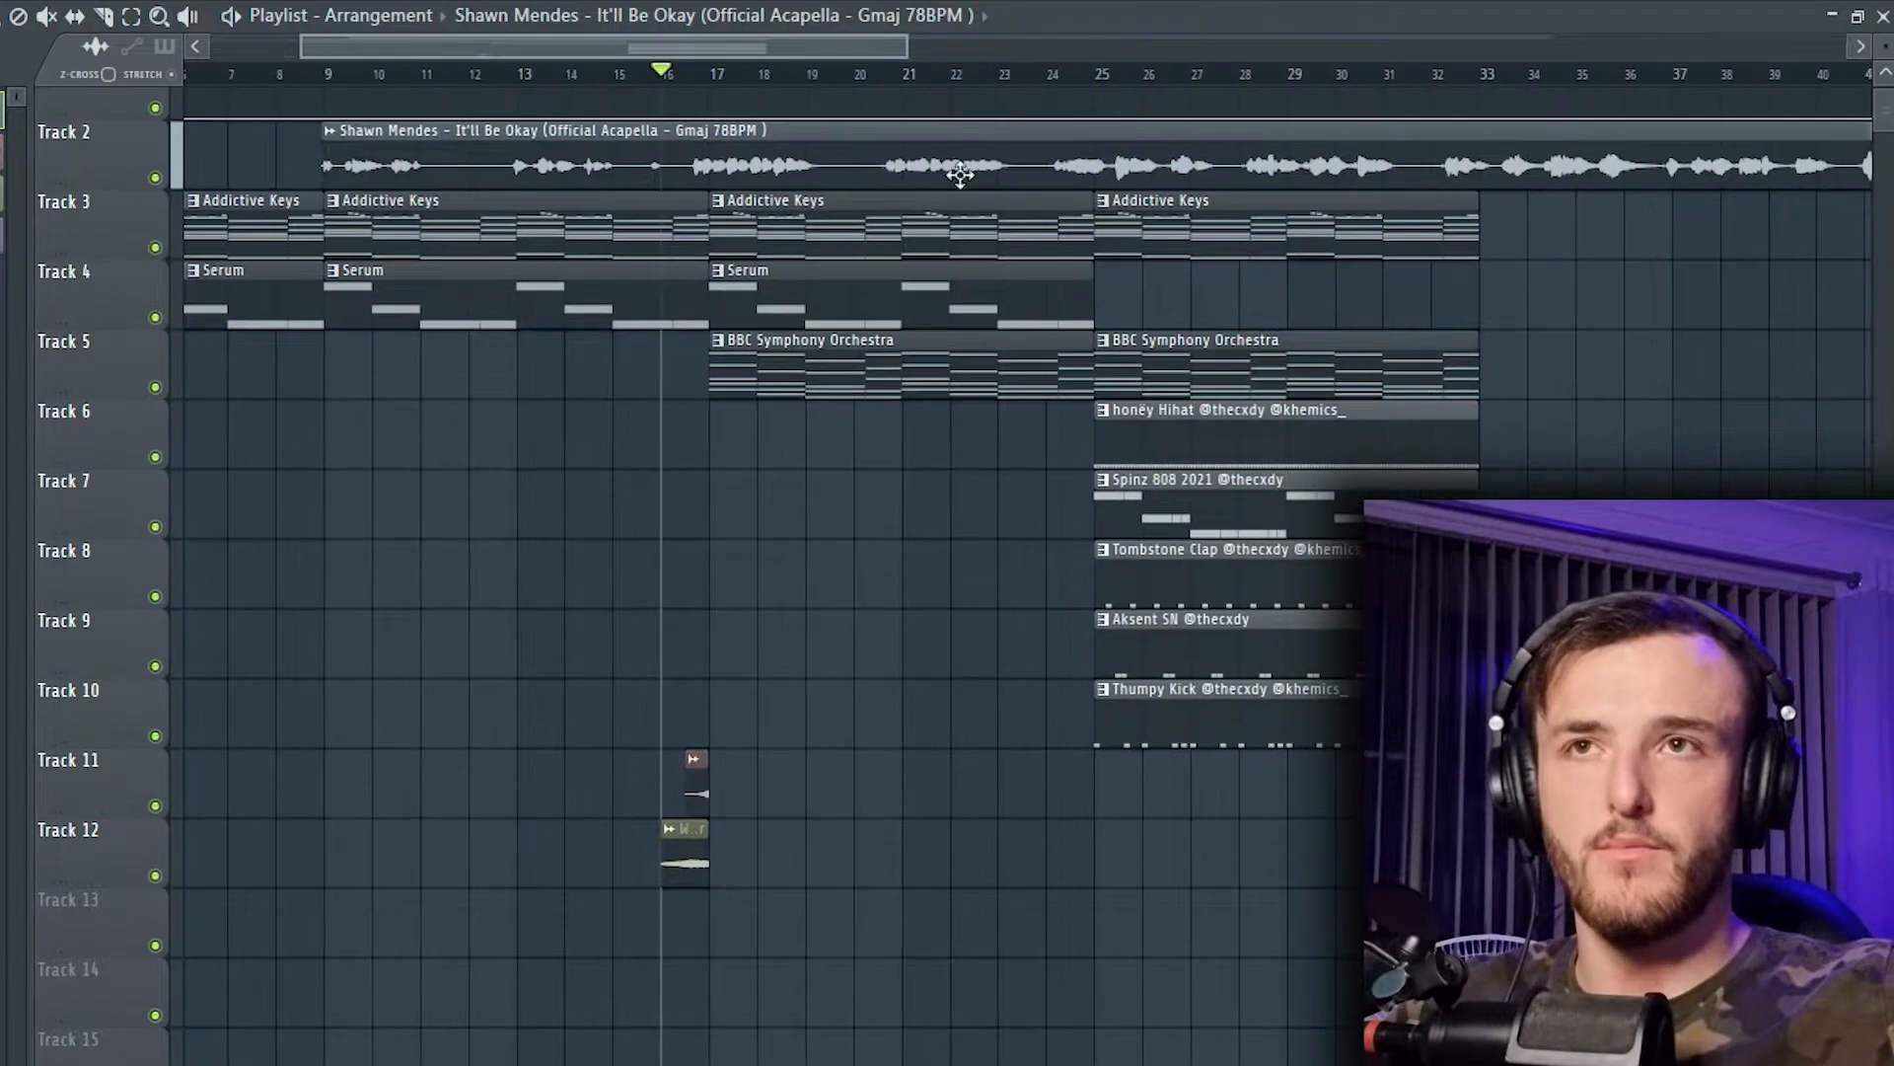
left_click(1057, 77)
scroll(1065, 530, "down", 3)
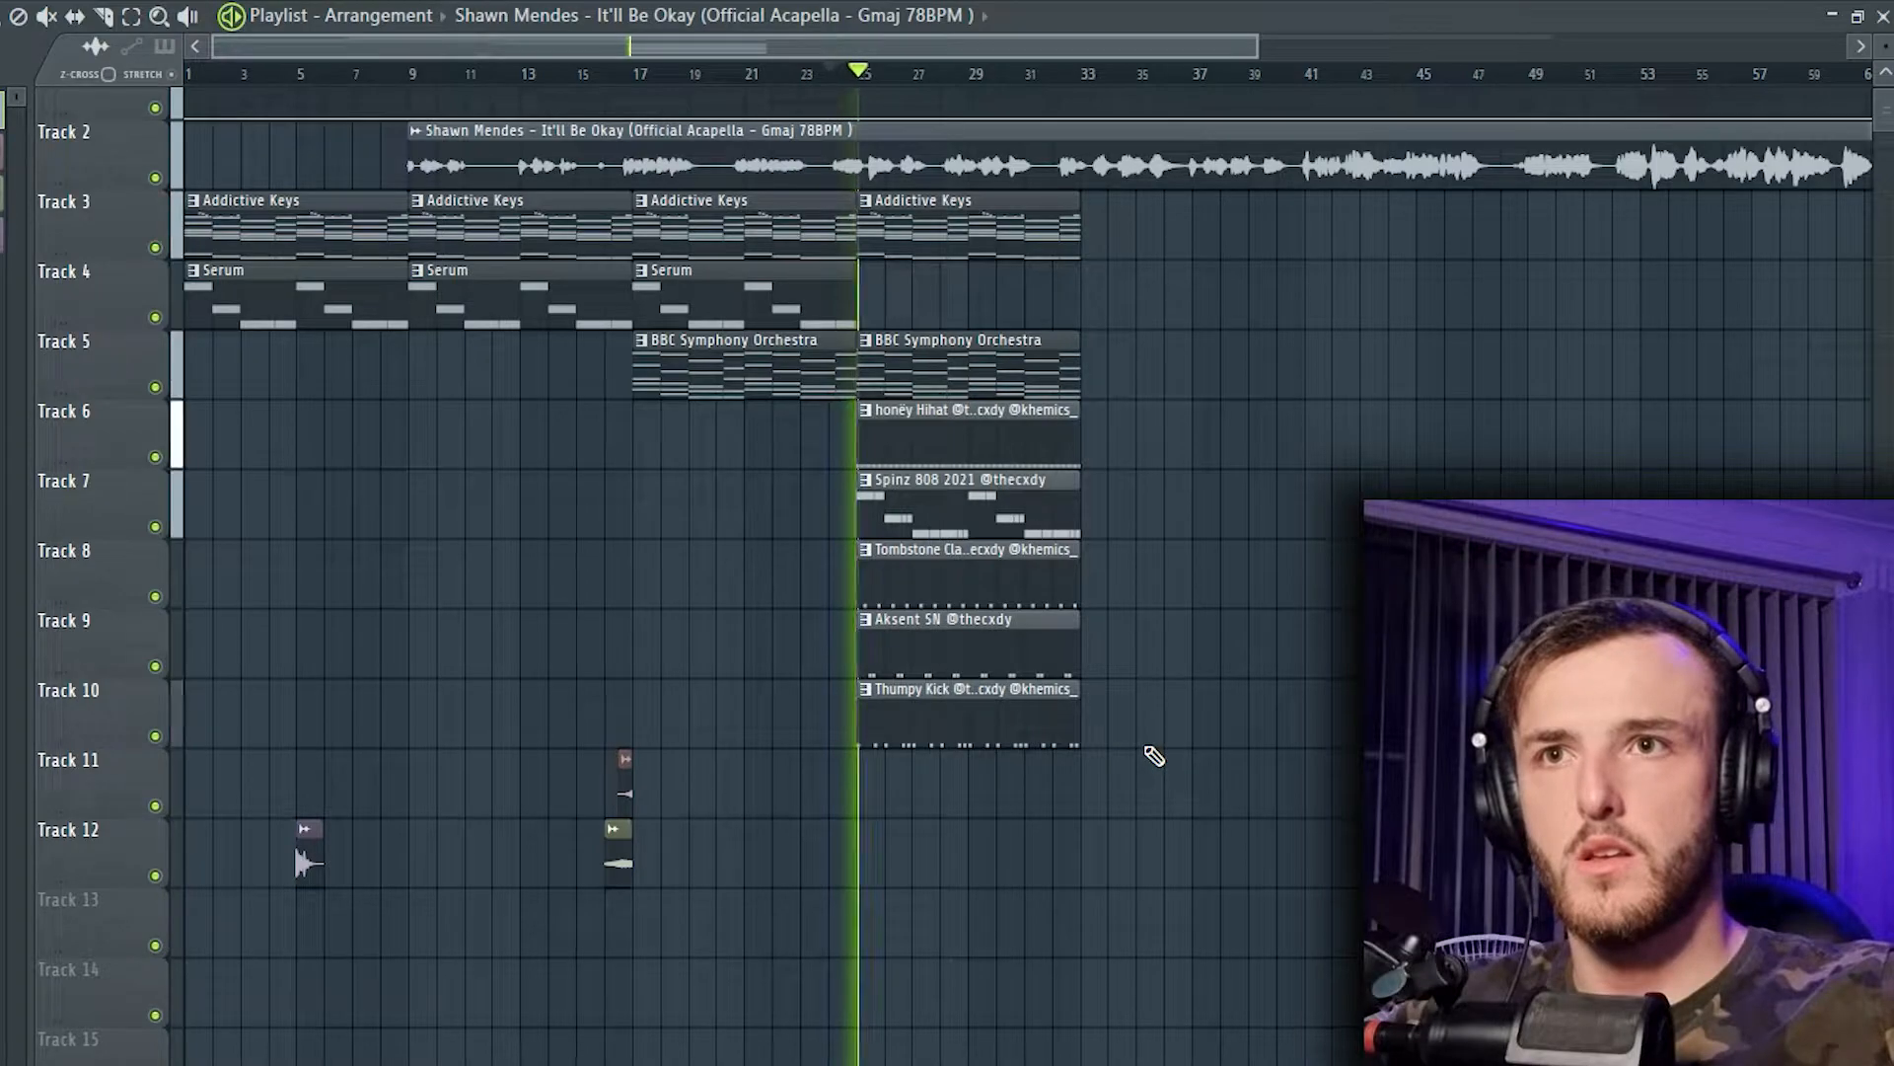
key("space")
left_click_drag(1071, 824, 1169, 454)
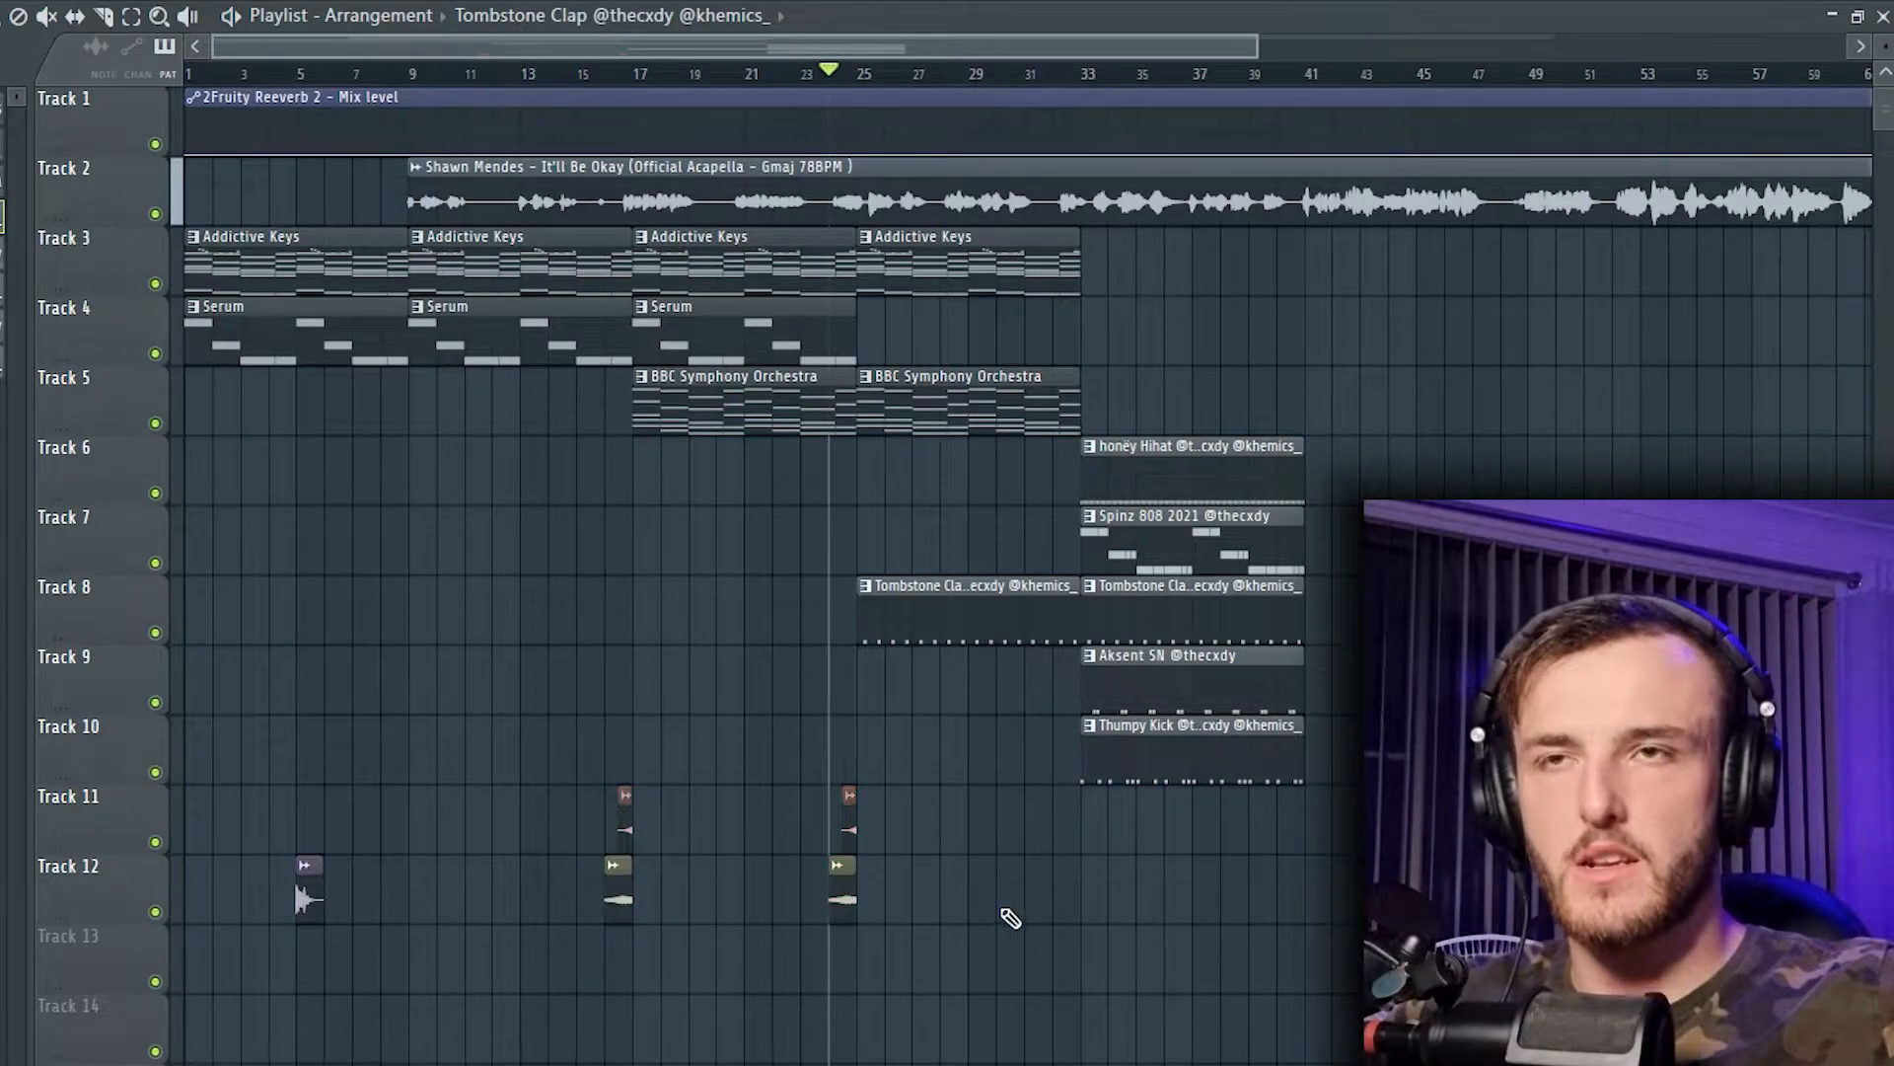
Step: Add a Serum clip at bar 25 on Track 4
scroll(1010, 918, "up", 3, "ctrl")
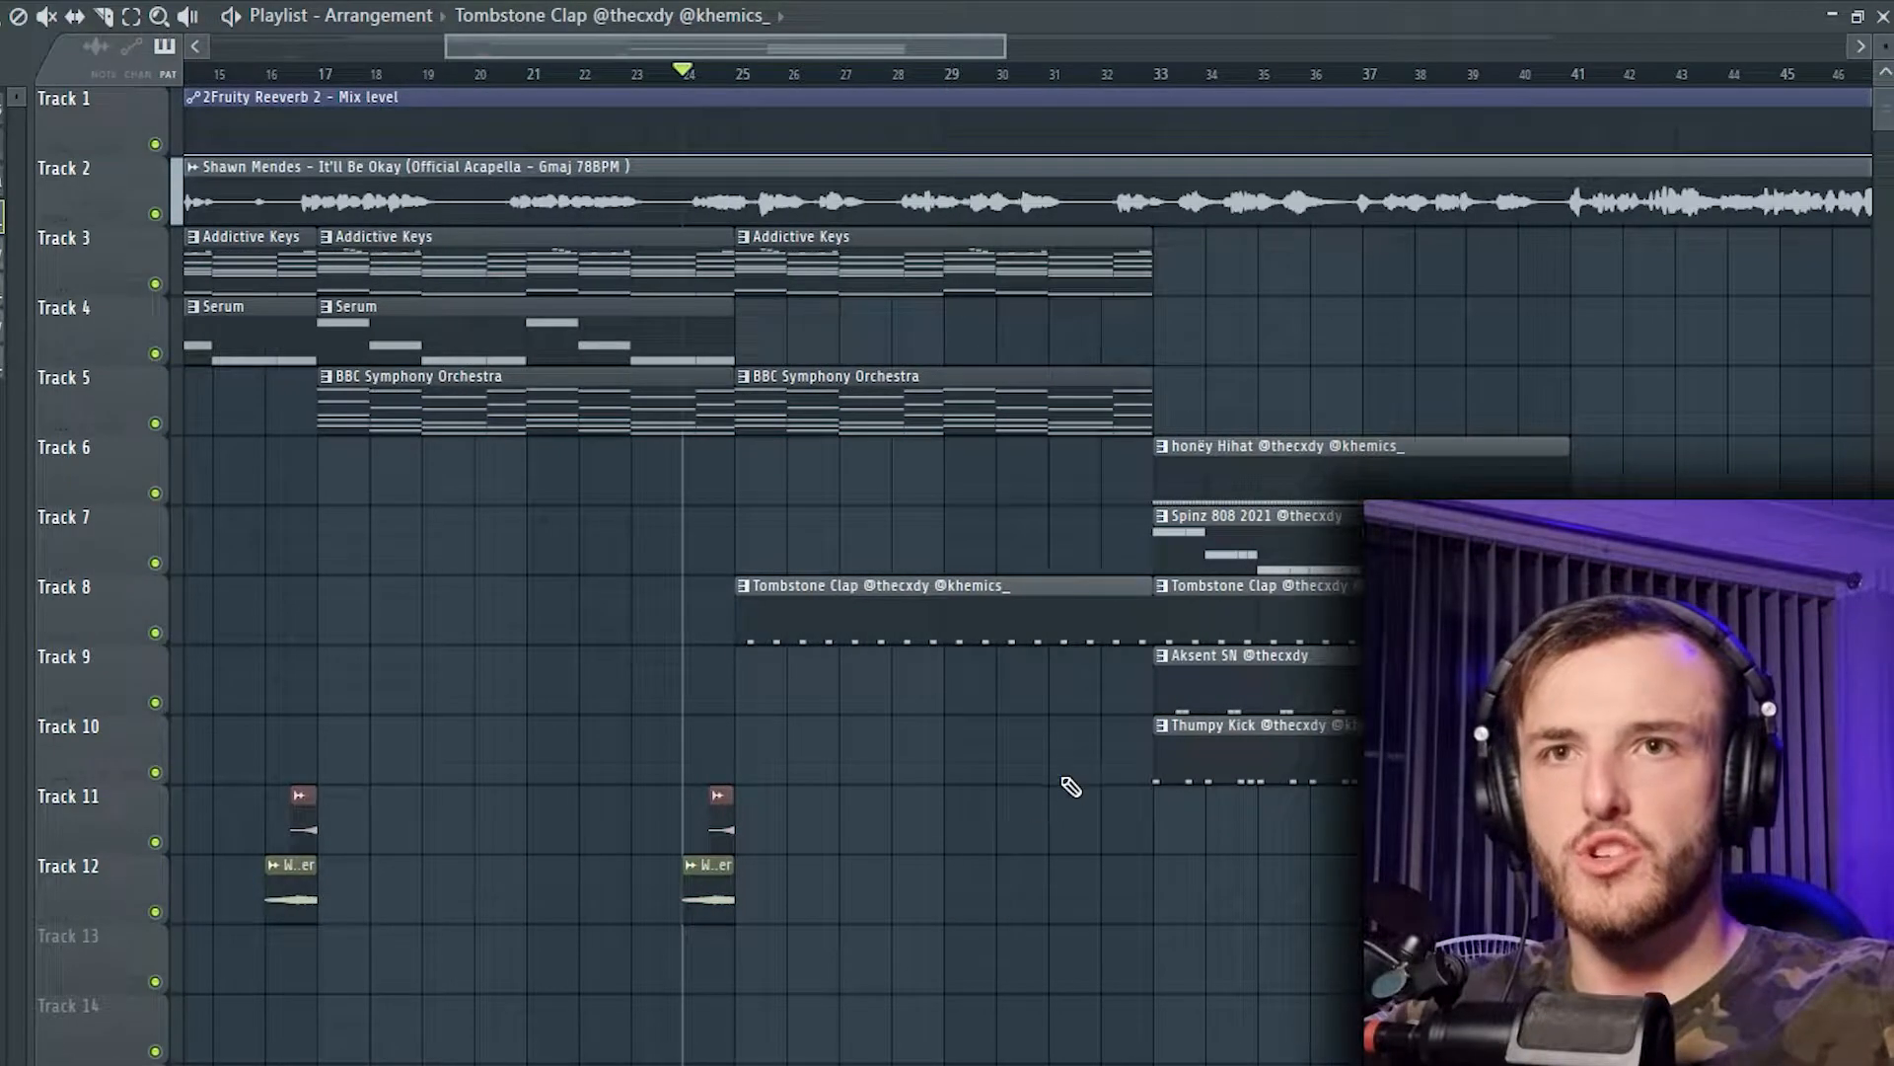
left_click(766, 352)
scroll(794, 444, "down", 2, "ctrl")
Step: Shape the Fruity Reeverb 2 mix-level automation to stay raised from bar 25 to bar 33, entering 50 at bar 33, with one-bar ramps either side
scroll(821, 237, "up", 3, "ctrl")
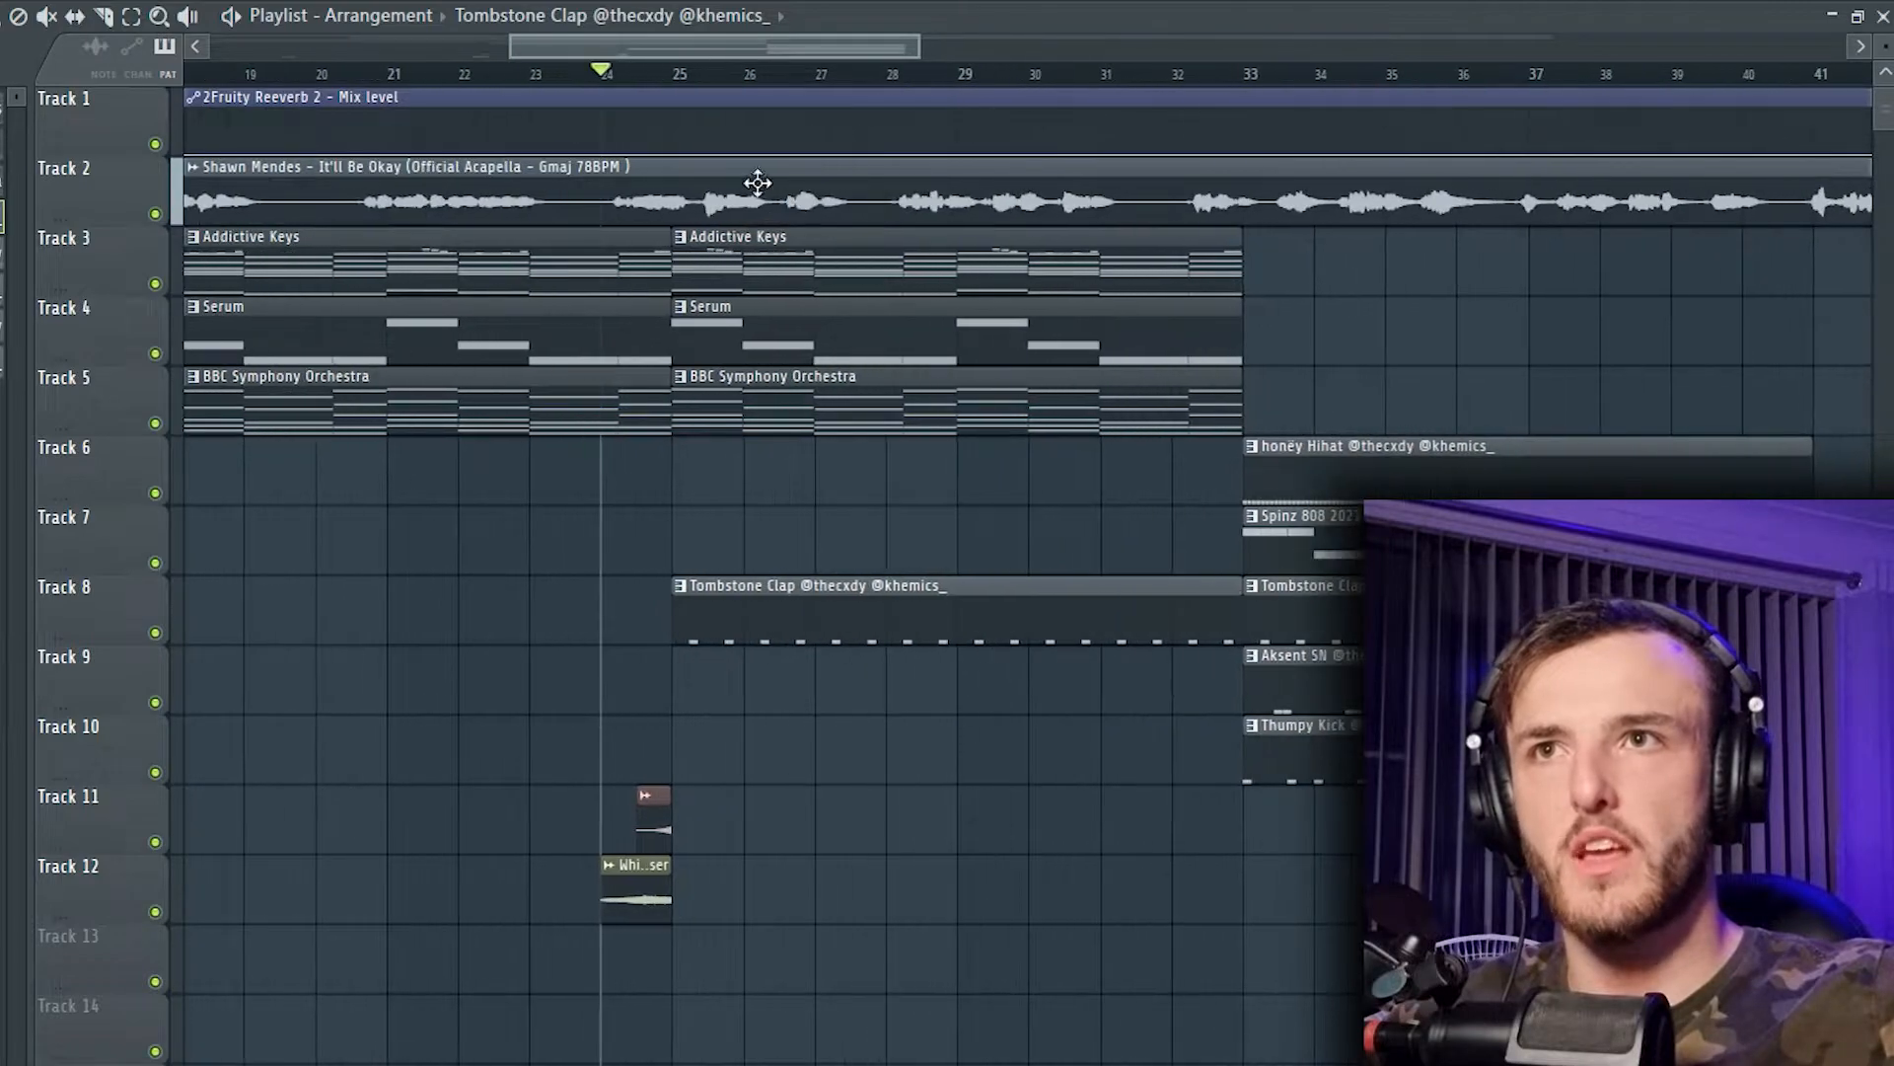
left_click_drag(696, 155, 701, 144)
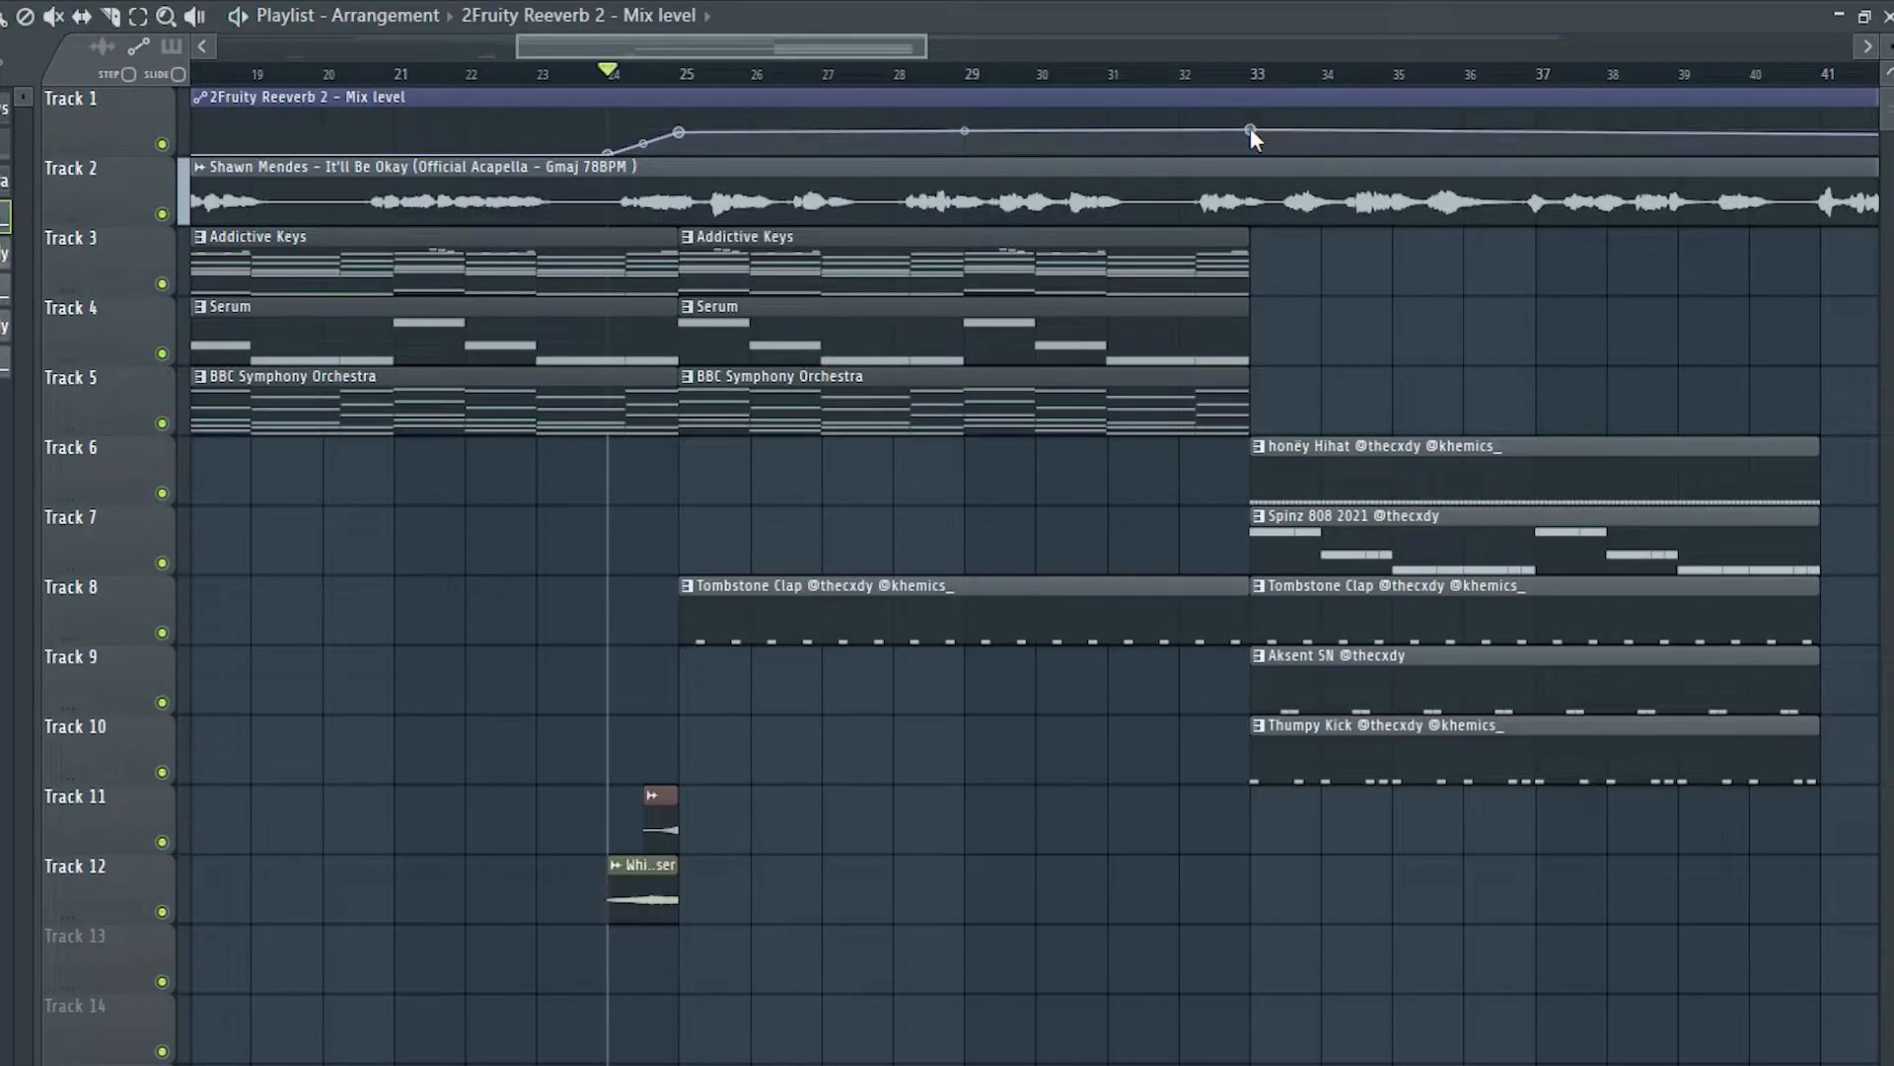
right_click(1251, 127)
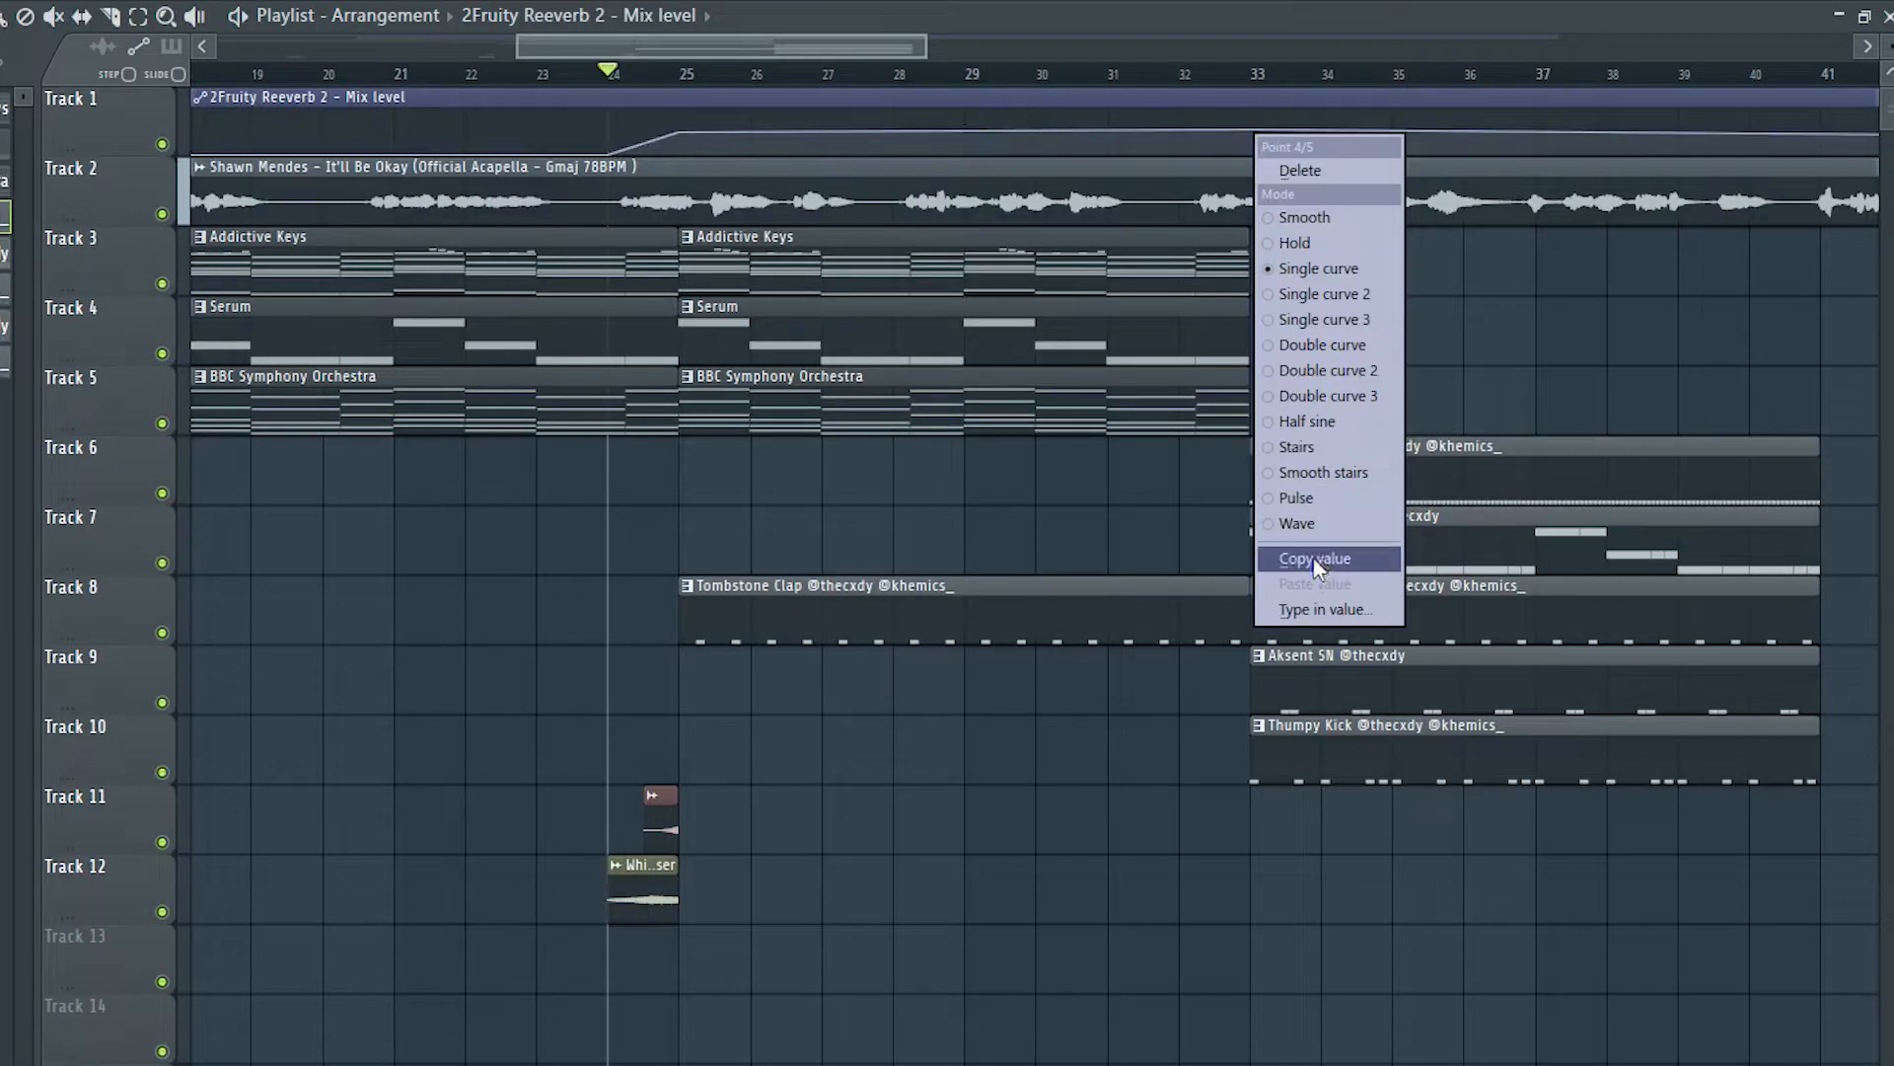
left_click(1322, 609)
type("50")
key("Return")
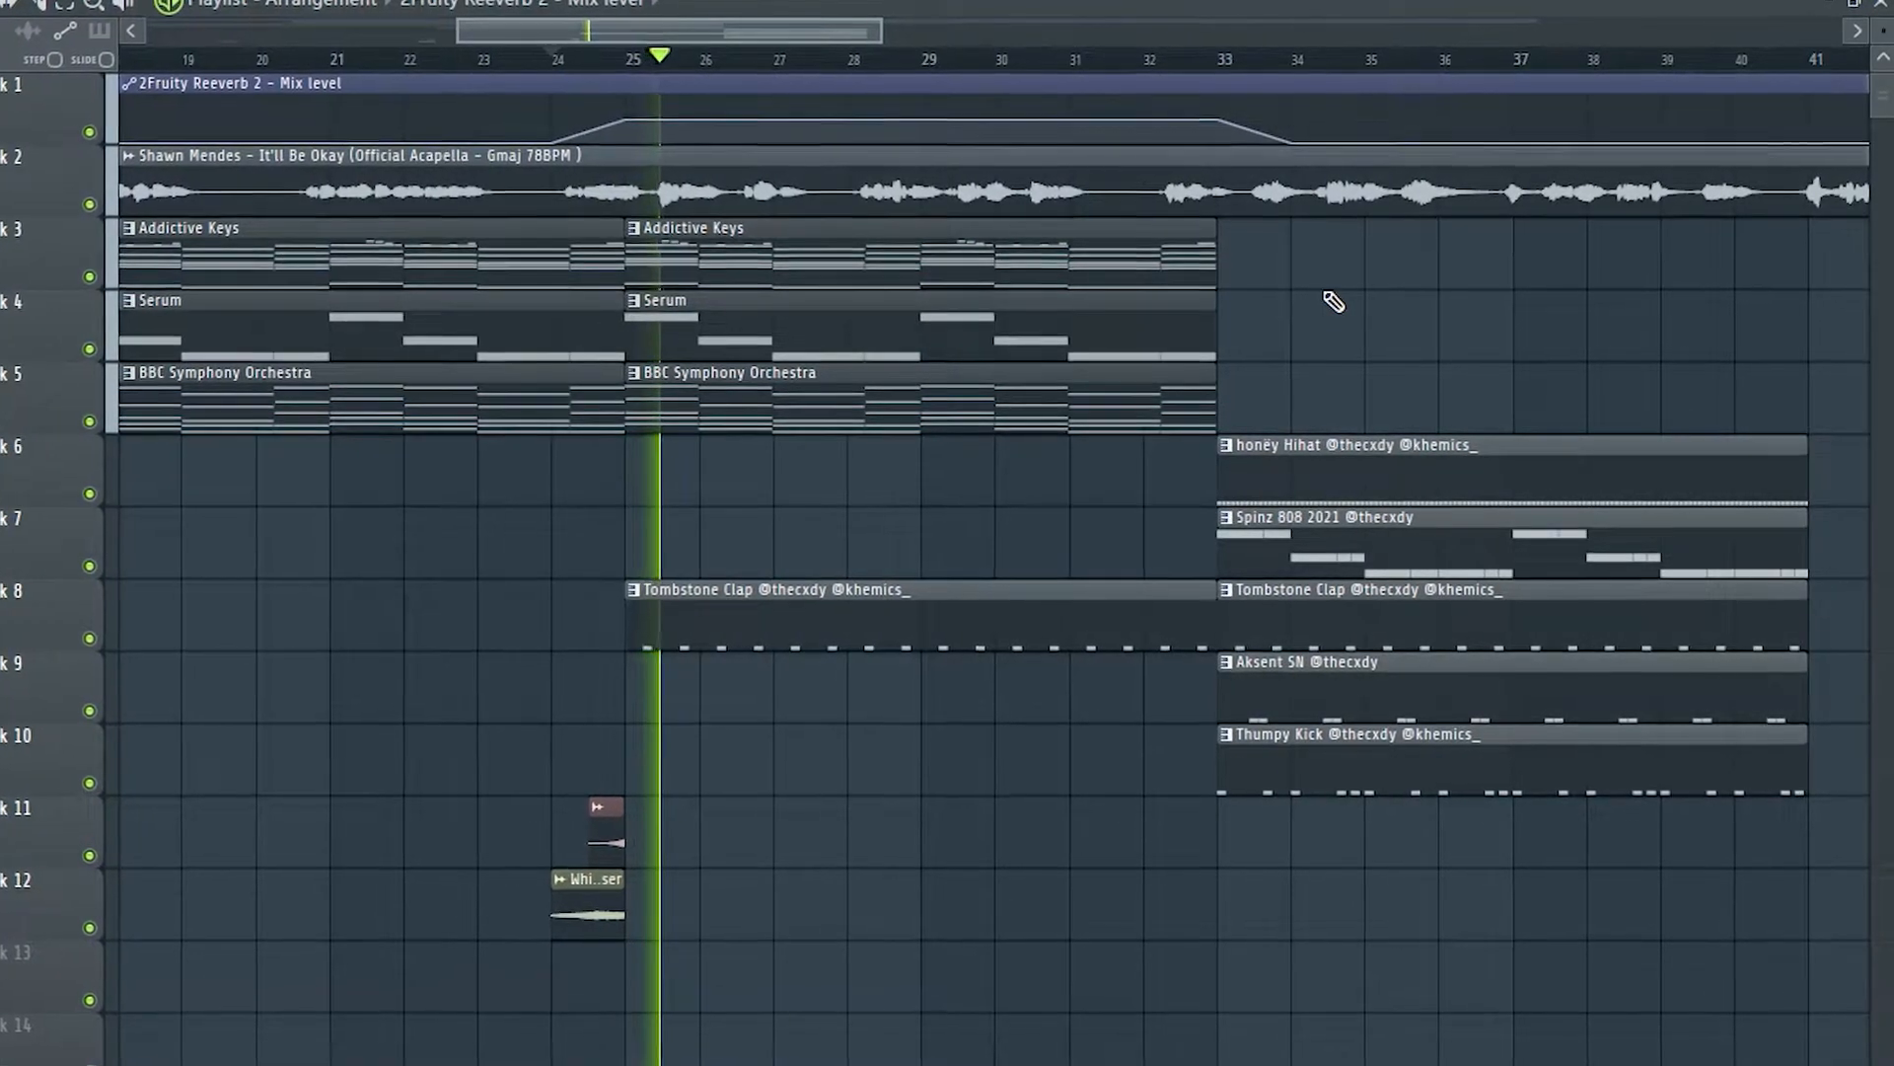
Step: Move the hi-hat, 808, clap, snare and kick clips from bar 33 to bar 49
scroll(1327, 294, "down", 1)
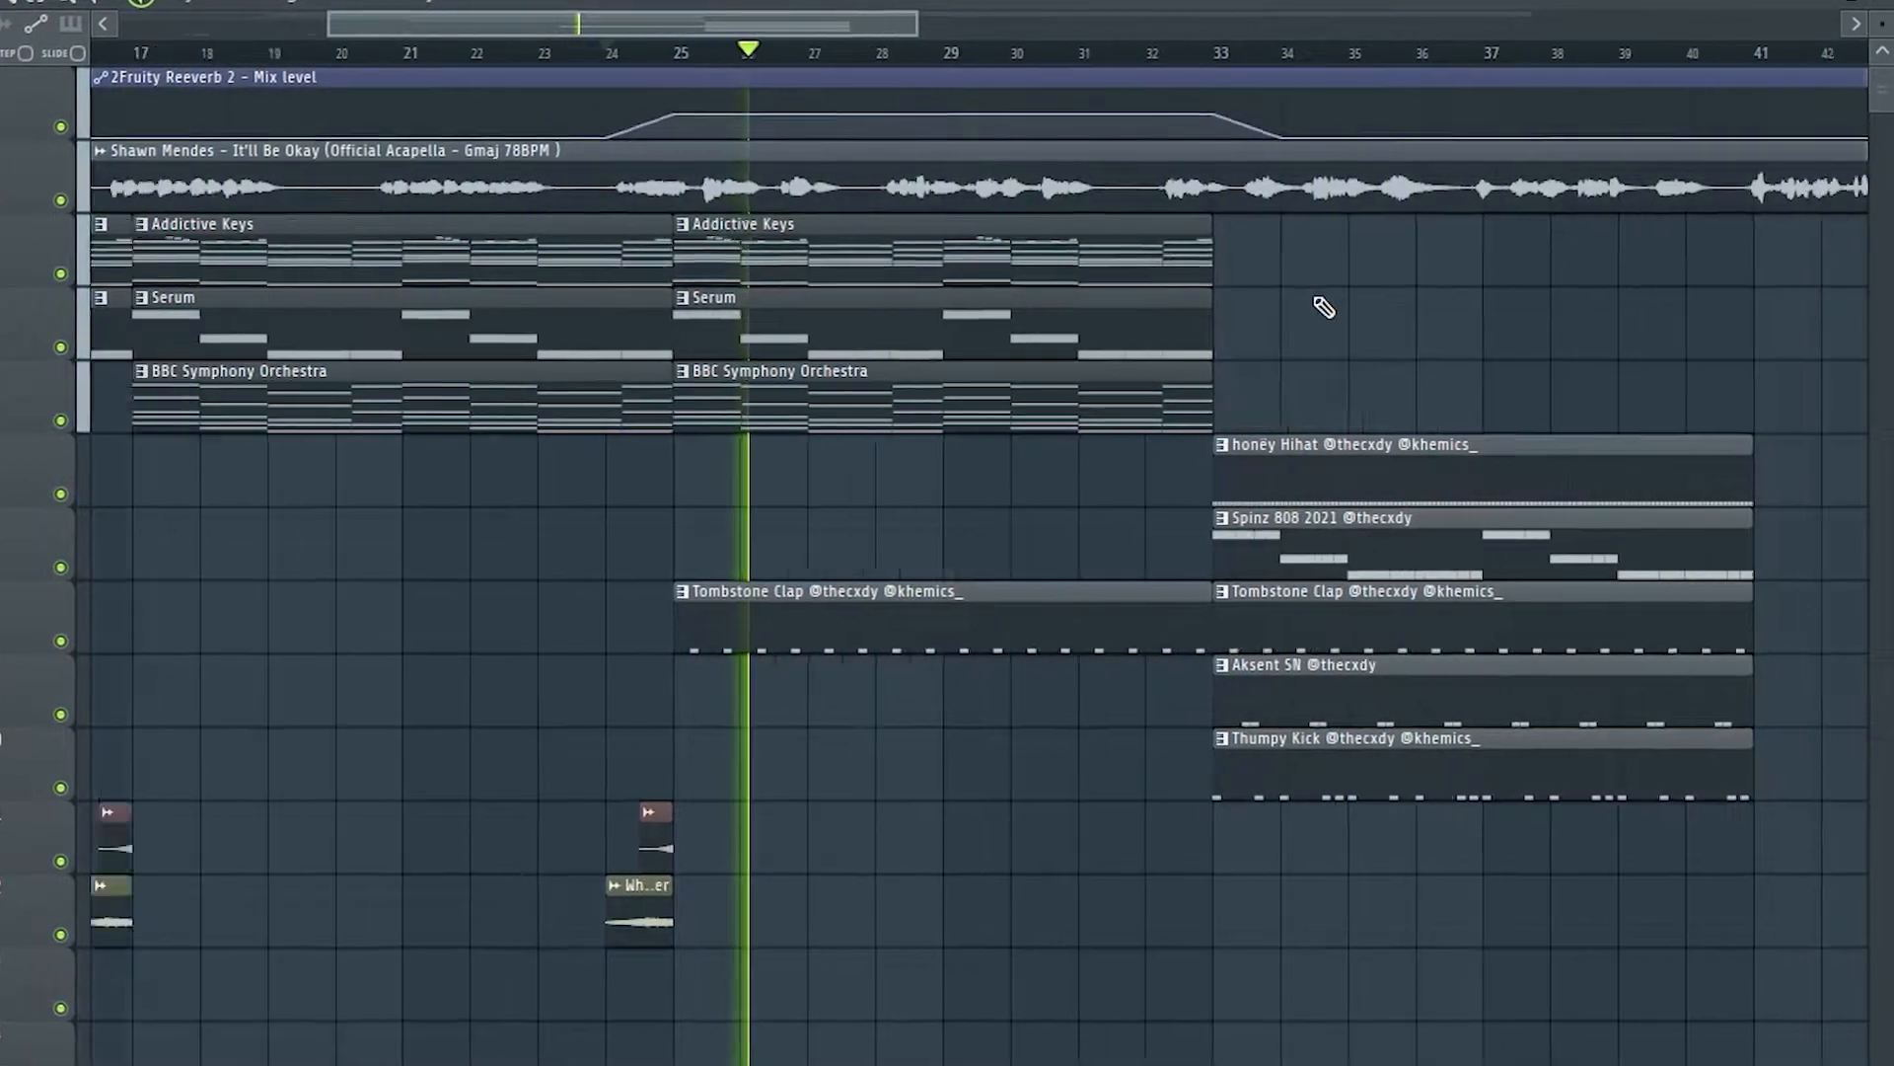
scroll(1324, 307, "down", 2)
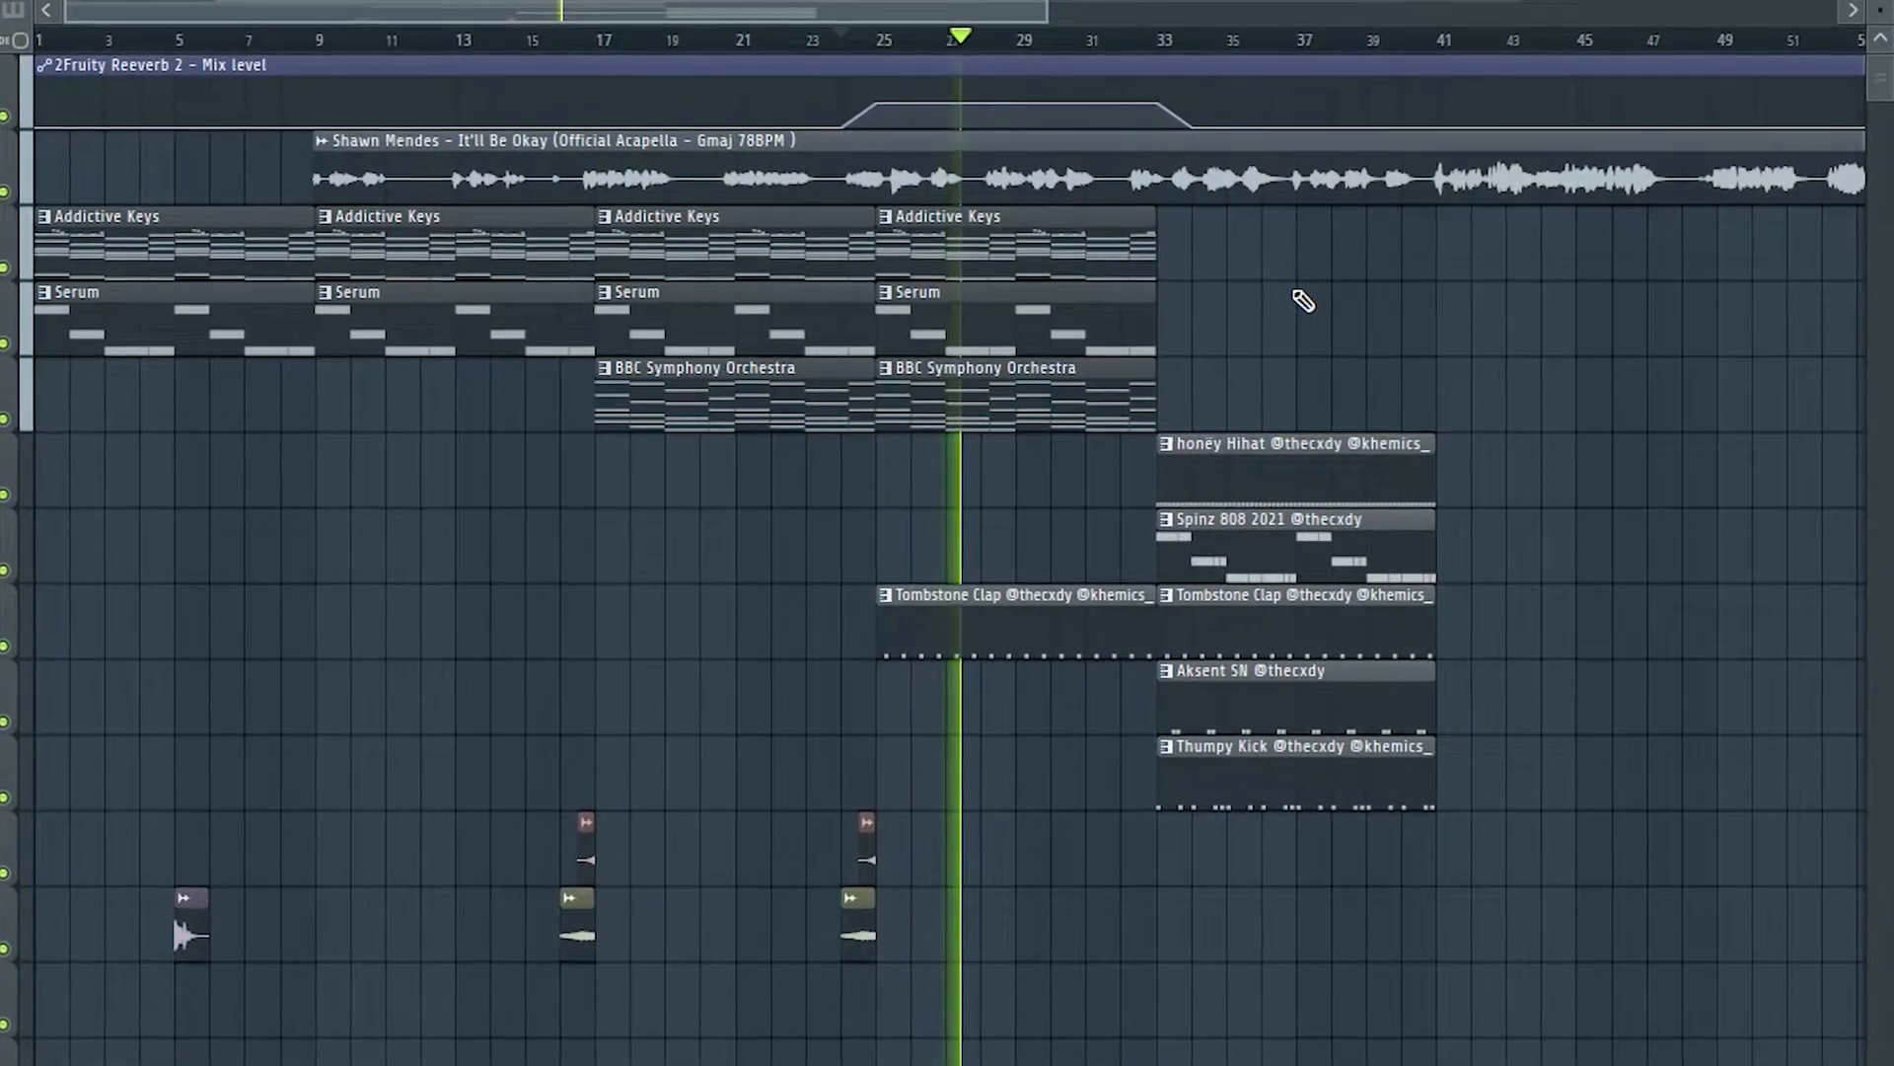
left_click_drag(1371, 294, 1123, 362)
right_click(1121, 354)
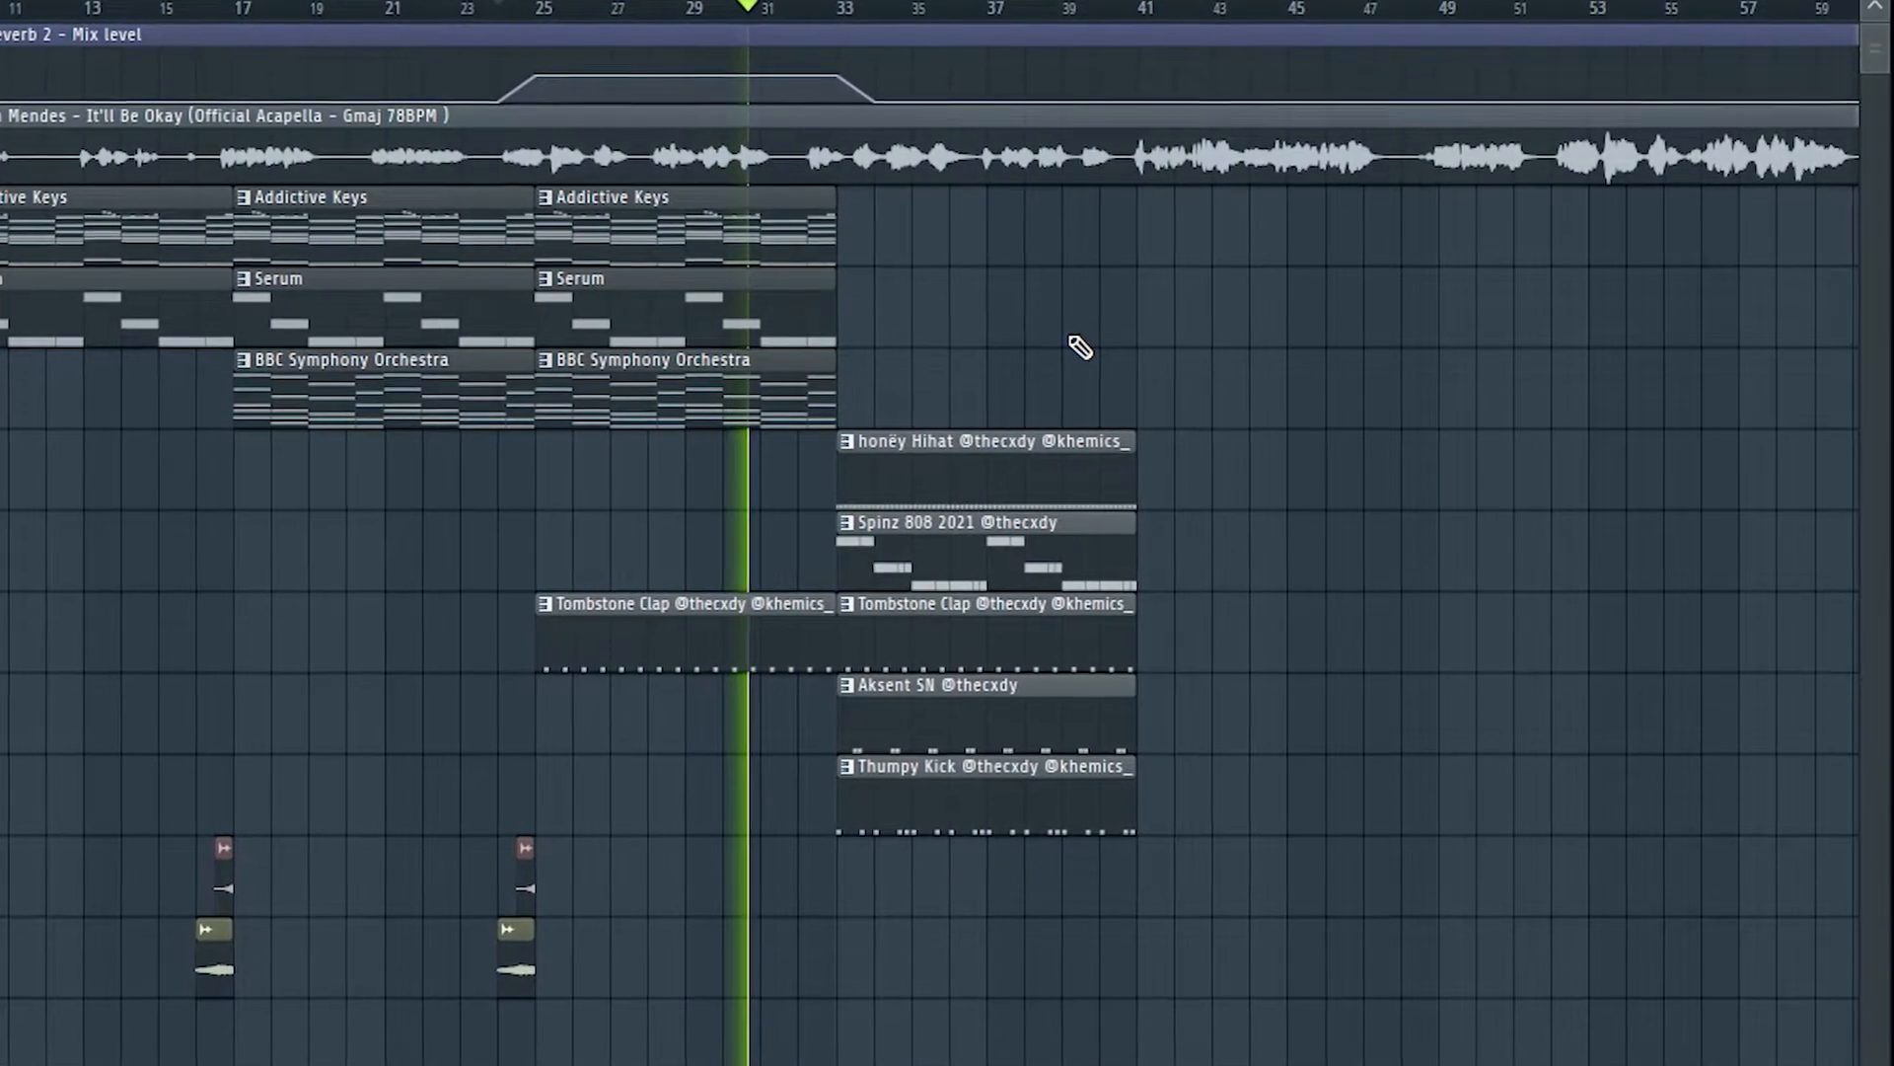
left_click_drag(1286, 503, 1494, 483)
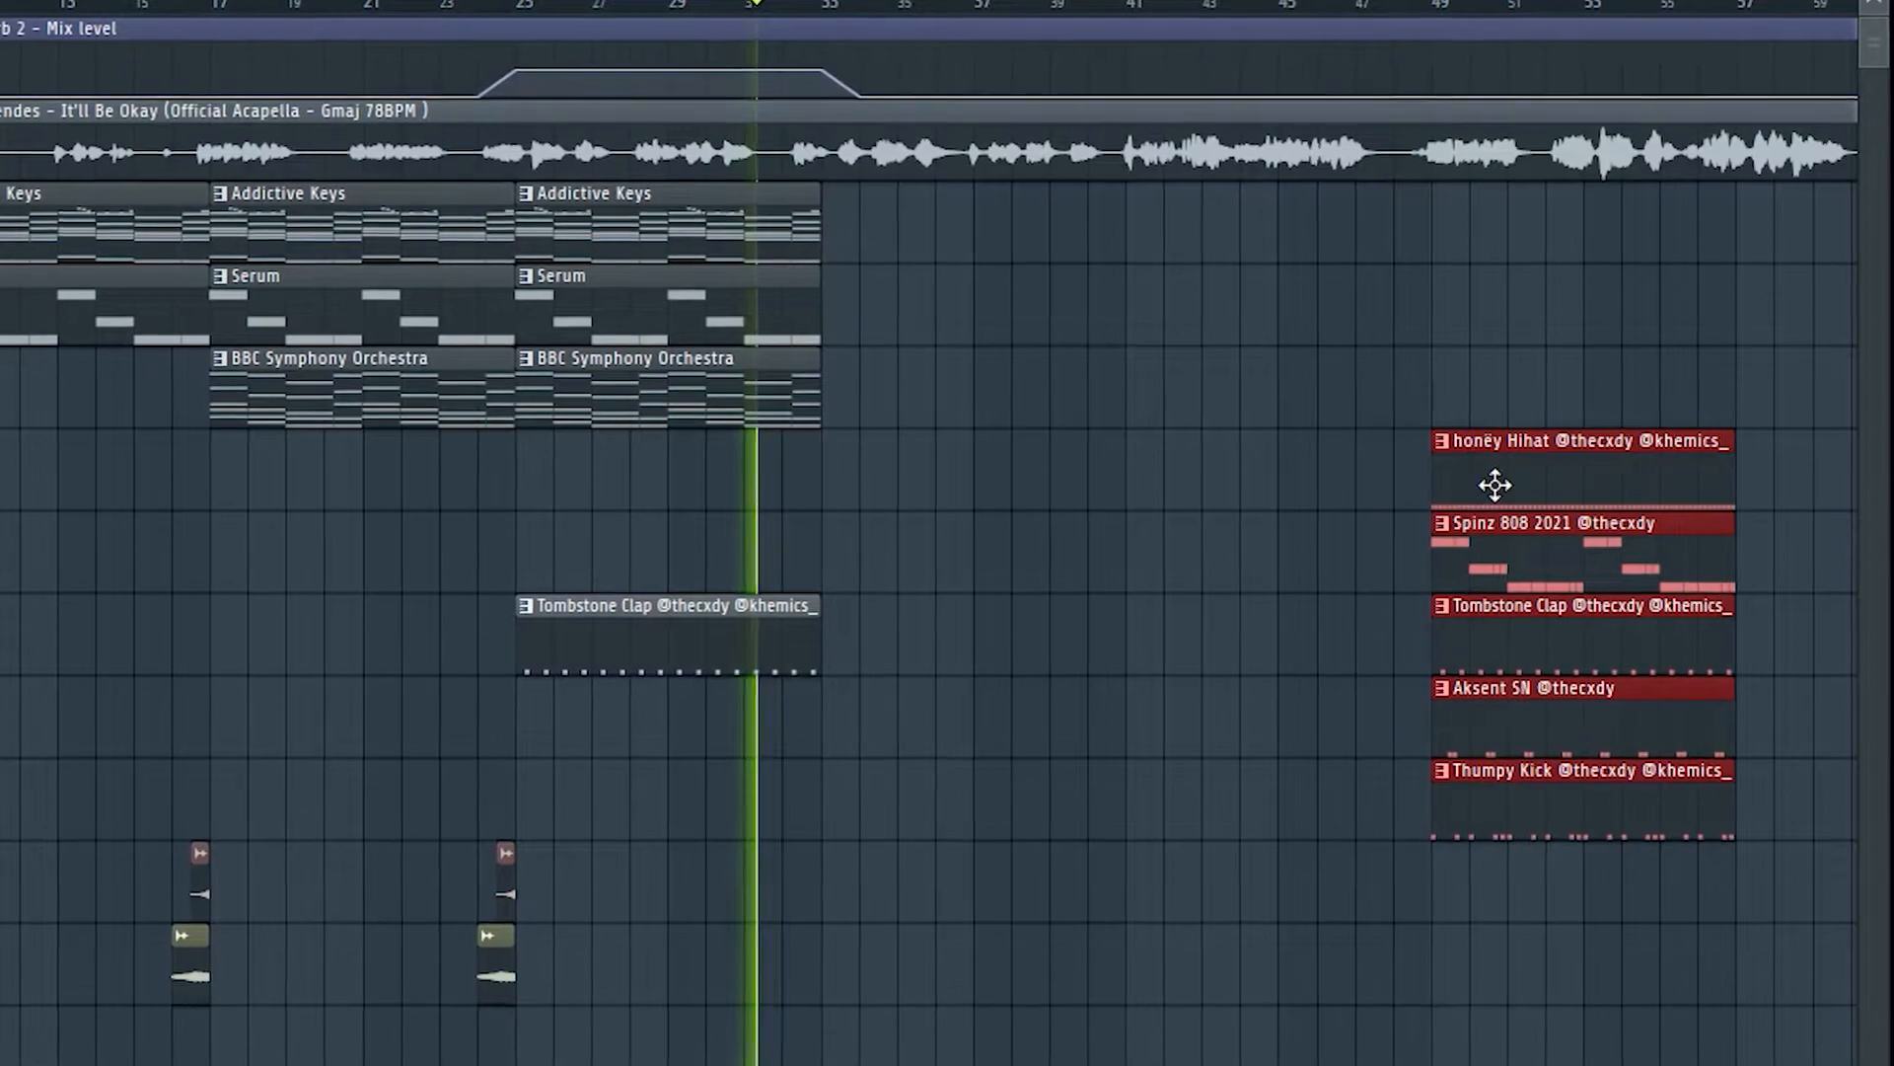
Step: Copy the Addictive Keys and Serum clips to bars 33 and 41, and the hi-hat and Tombstone Clap clips to bar 41
key("ctrl+d")
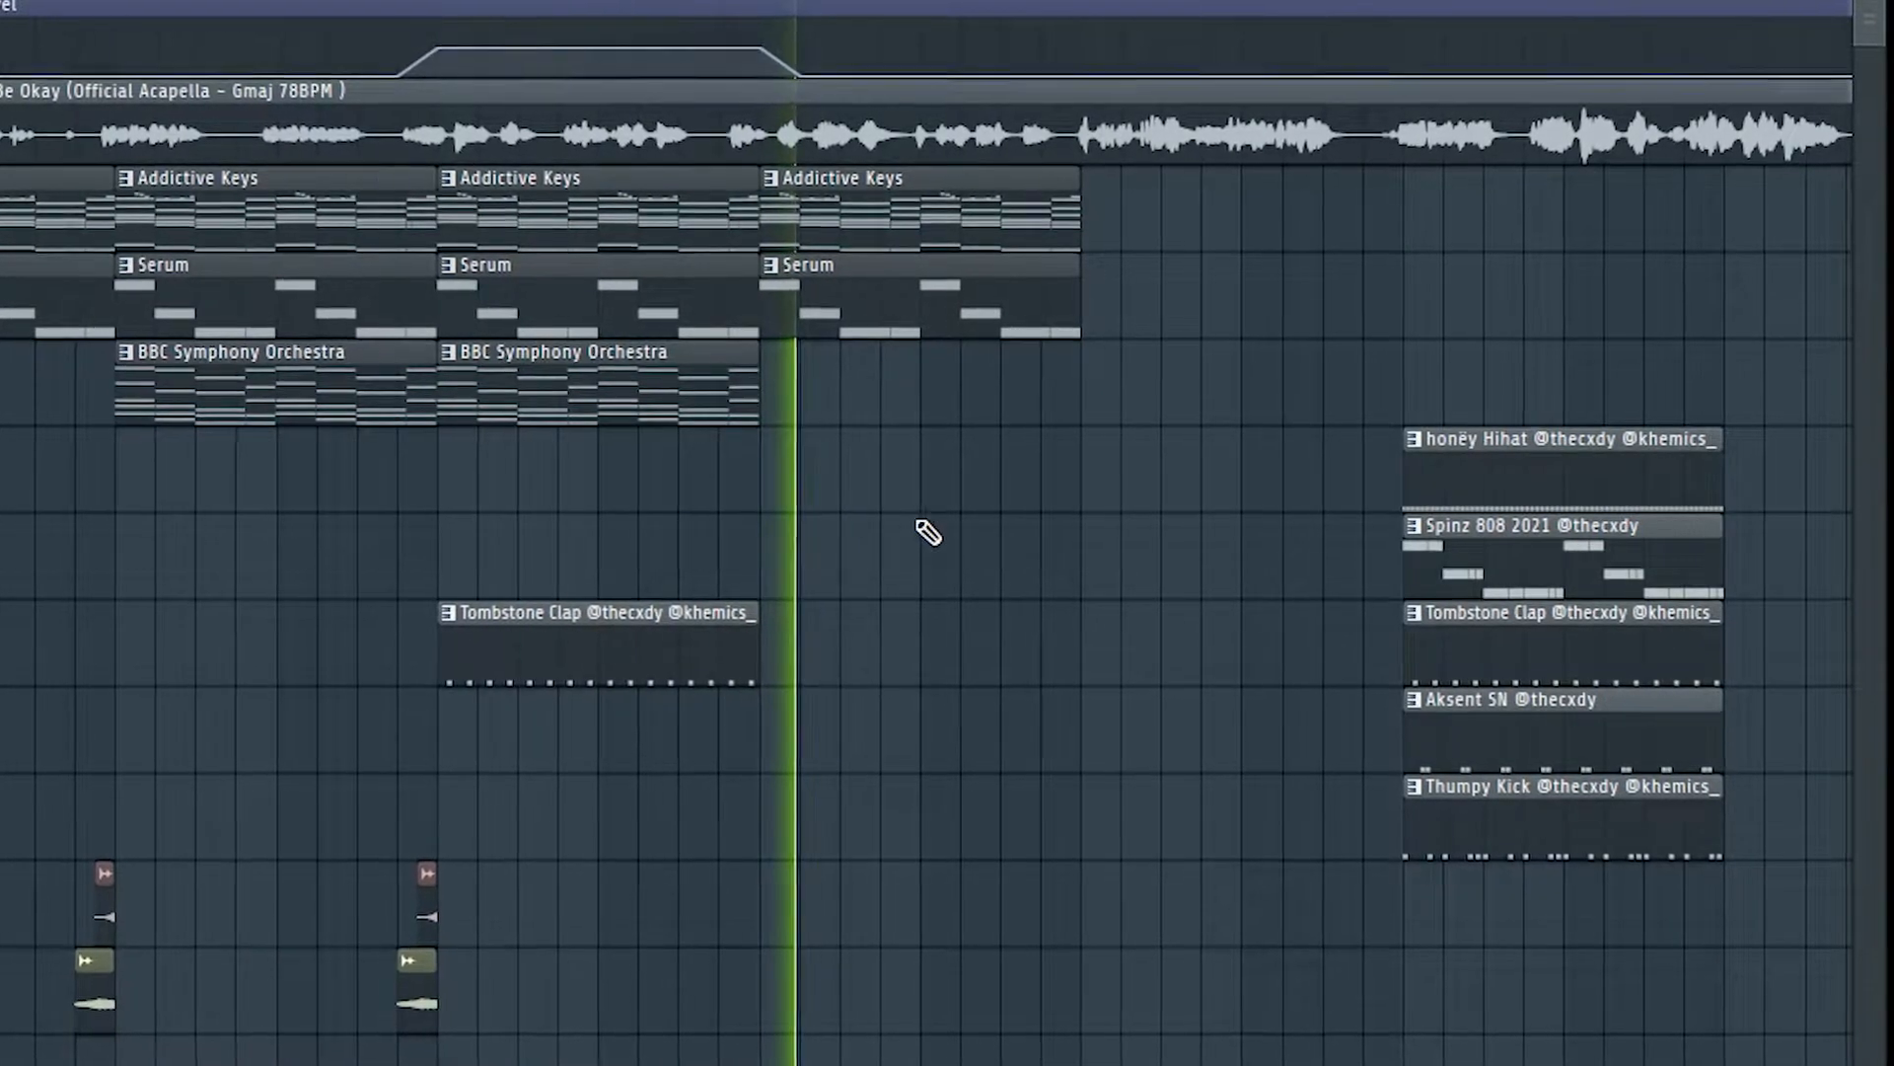
scroll(918, 535, "down", 2)
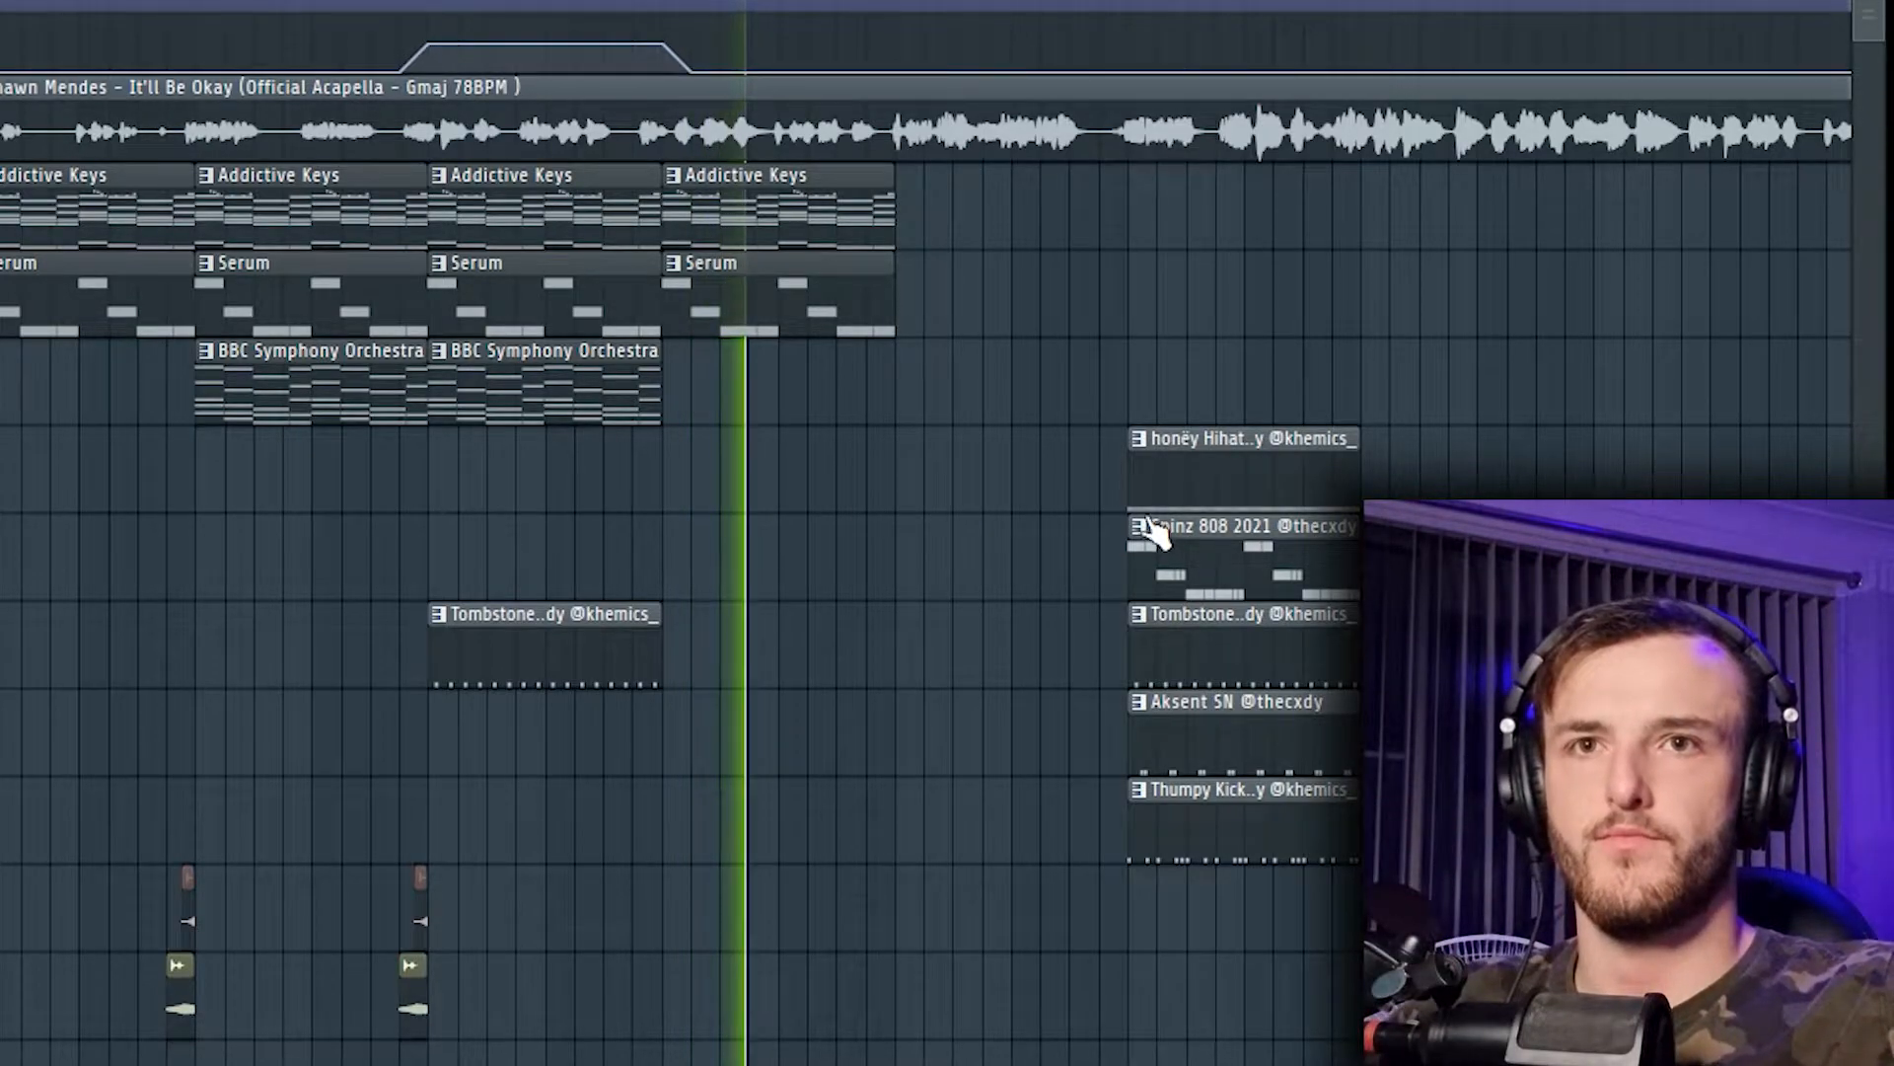
left_click_drag(613, 631, 1006, 698)
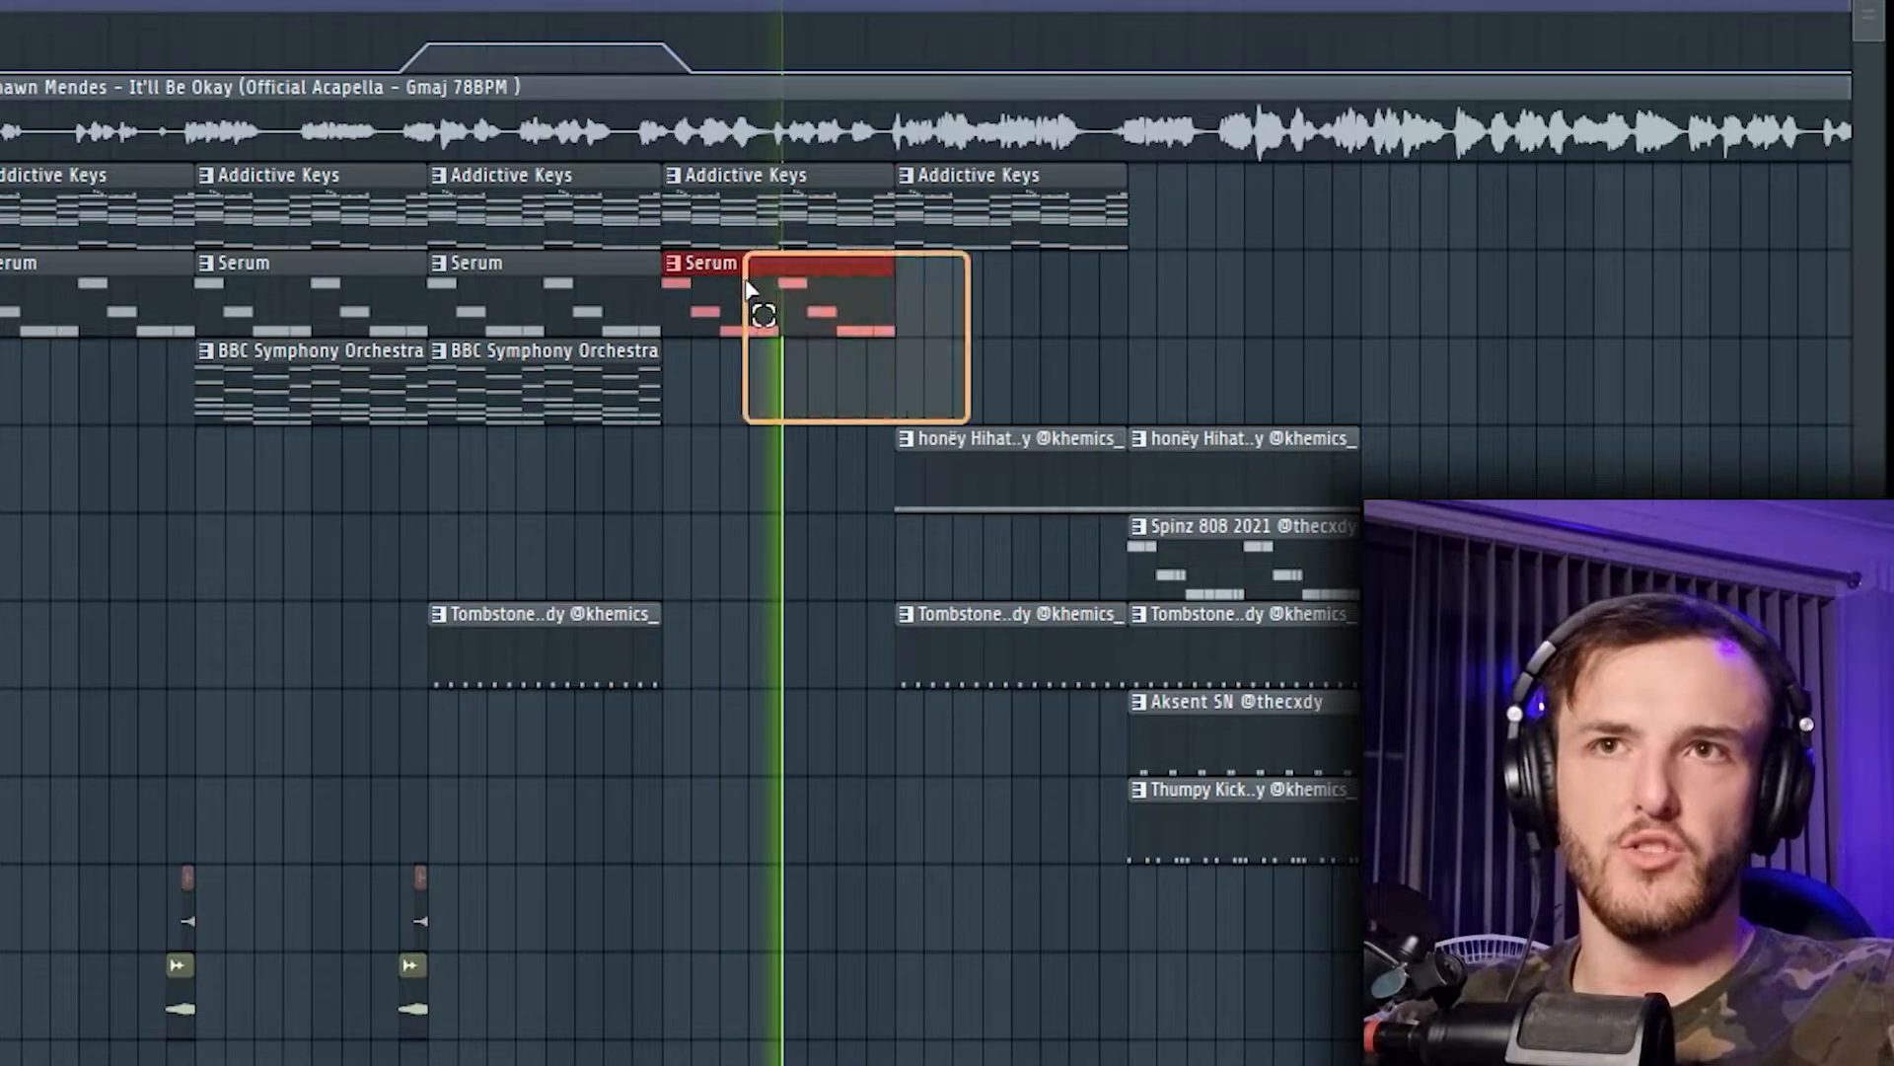
scroll(825, 740, "up", 3)
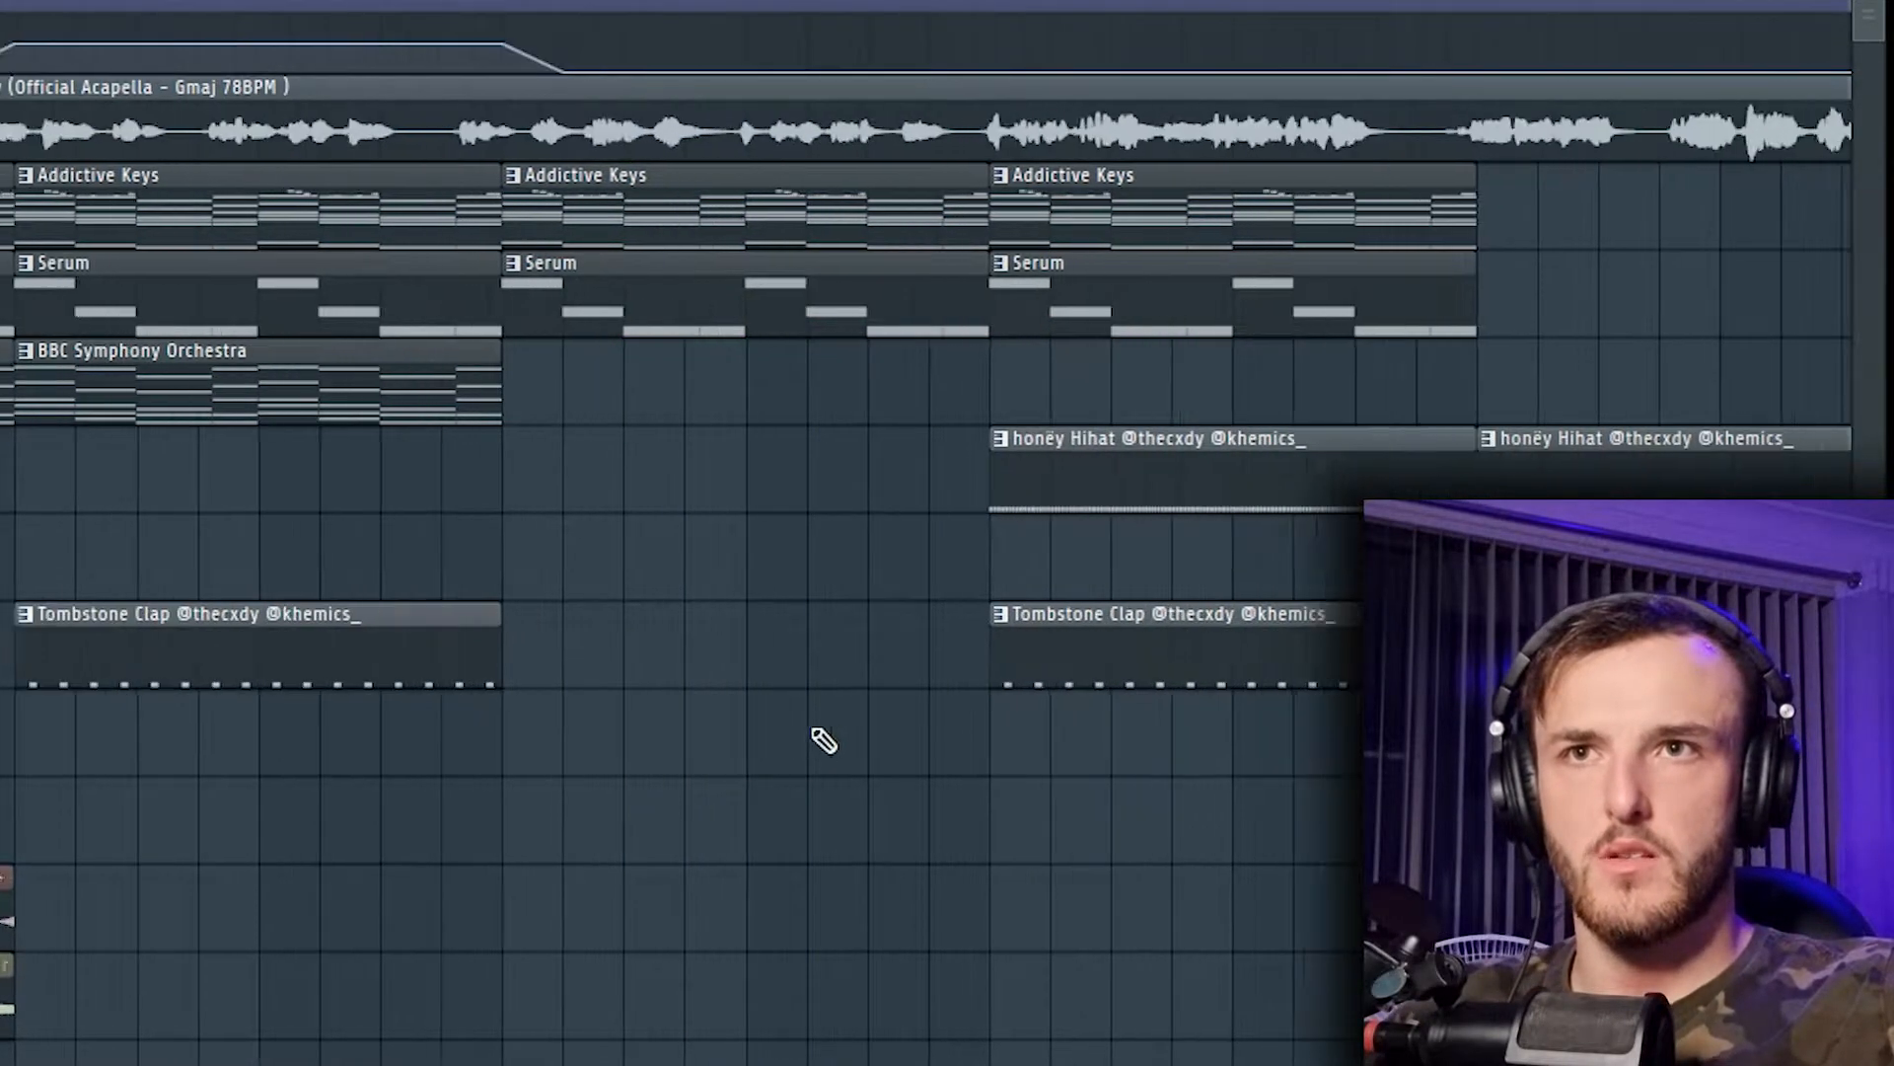
Step: Fill out bars 37 to 49 with hi-hat and clap from bar 37, BBC Symphony Orchestra from bar 41 and snare from bar 45
left_click_drag(1181, 750, 1122, 395)
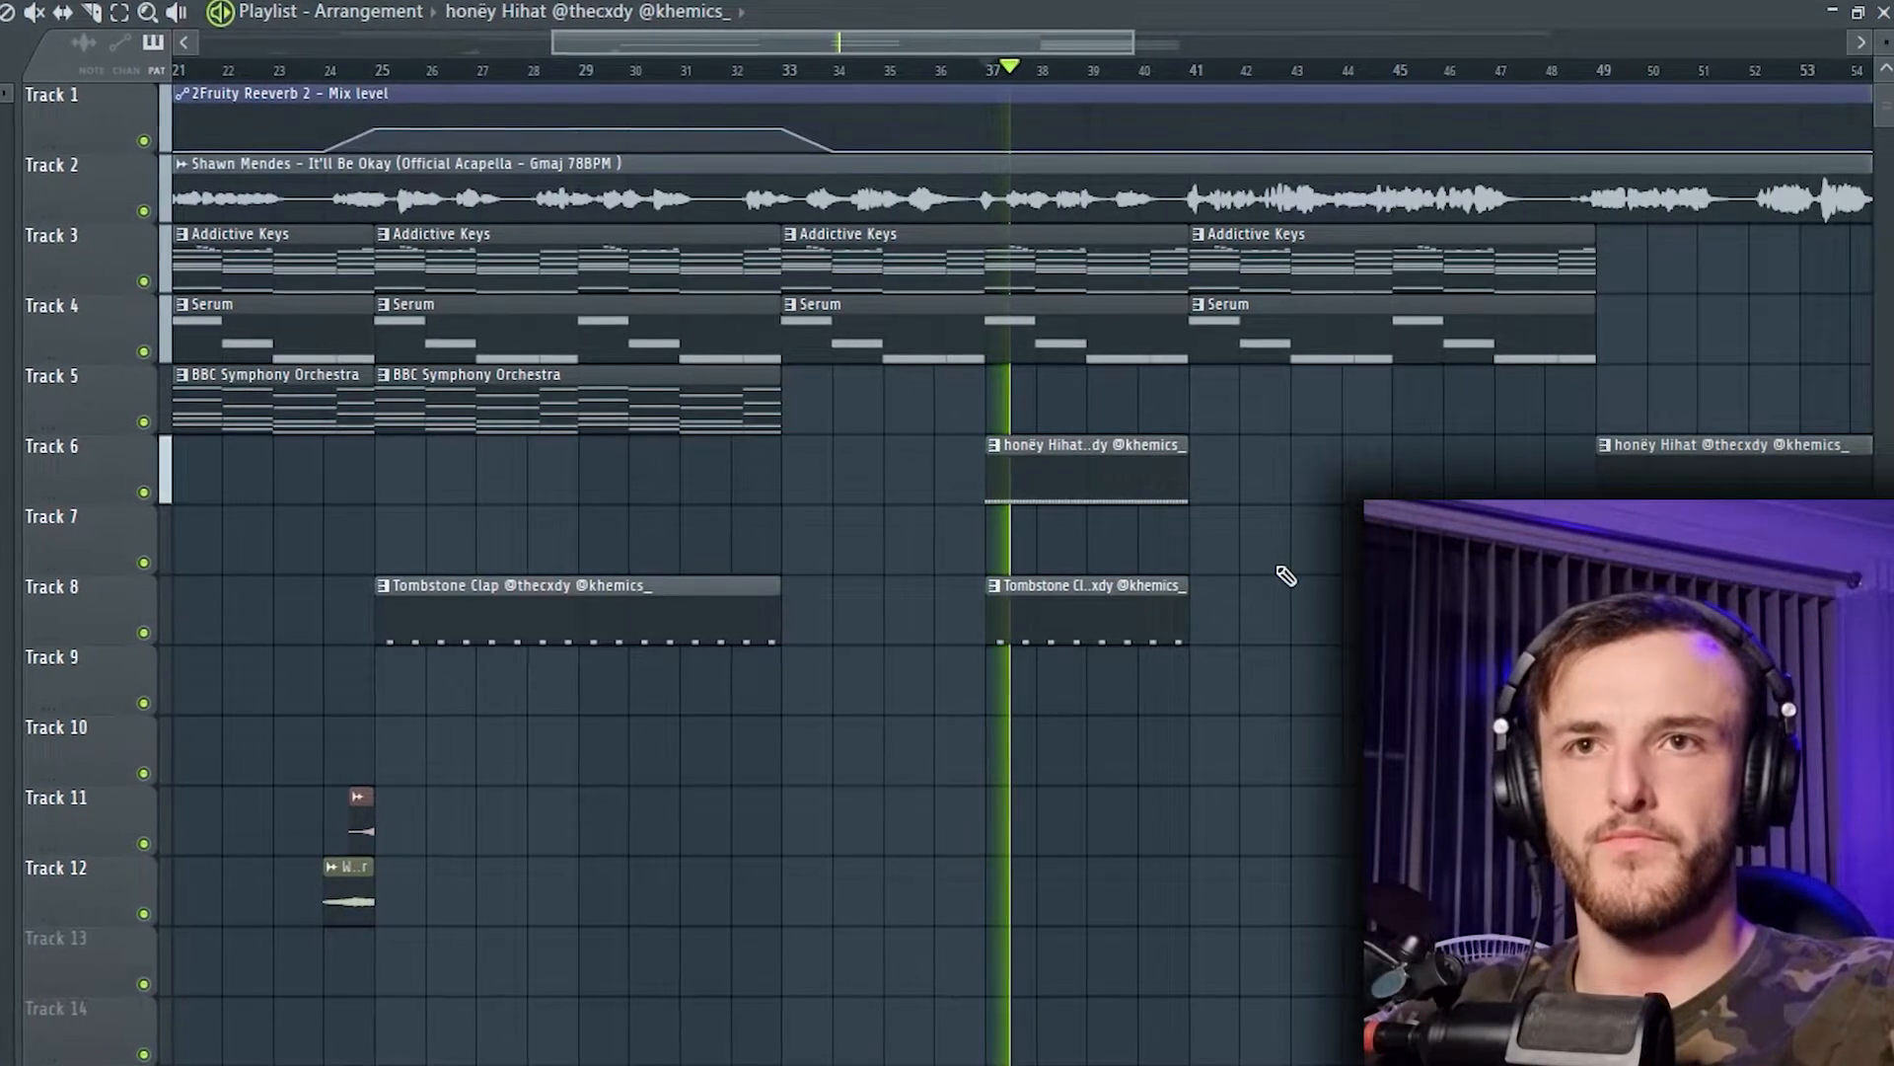
scroll(1280, 570, "down", 3)
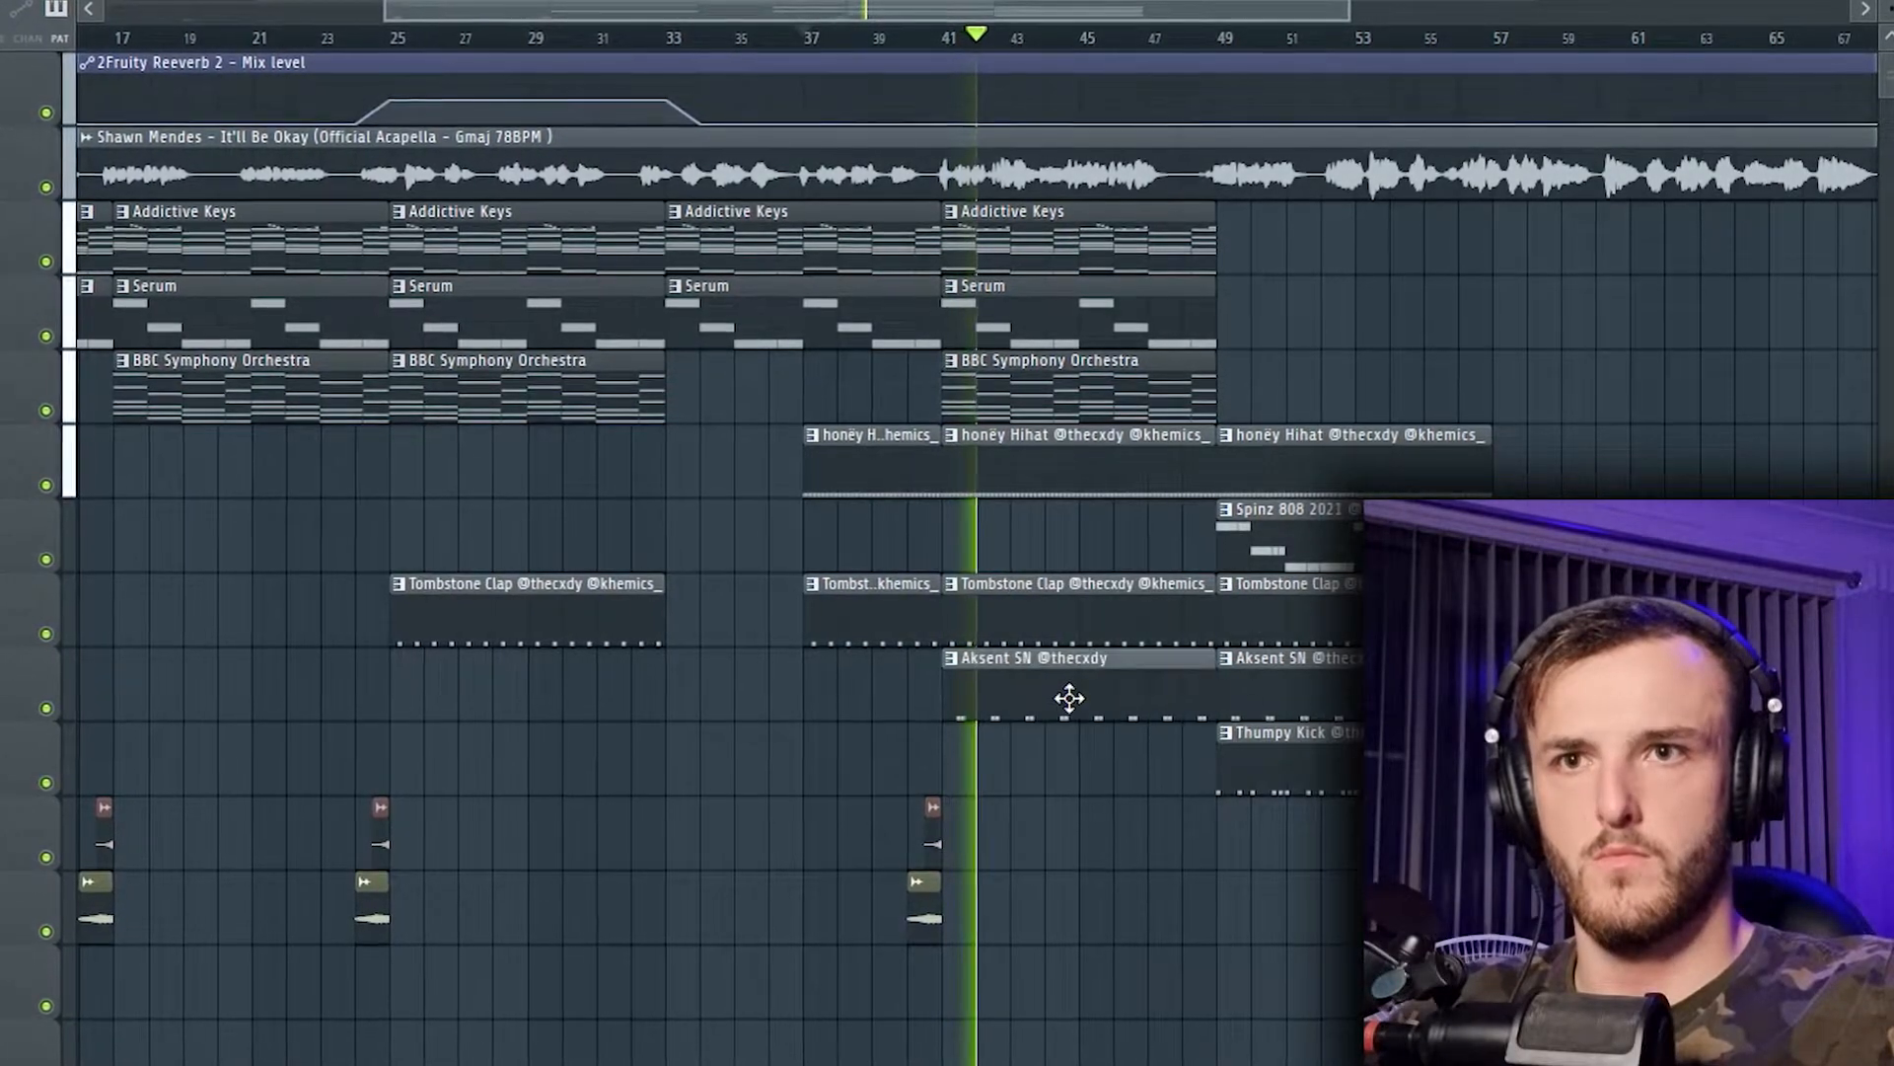
scroll(1107, 795, "down", 3)
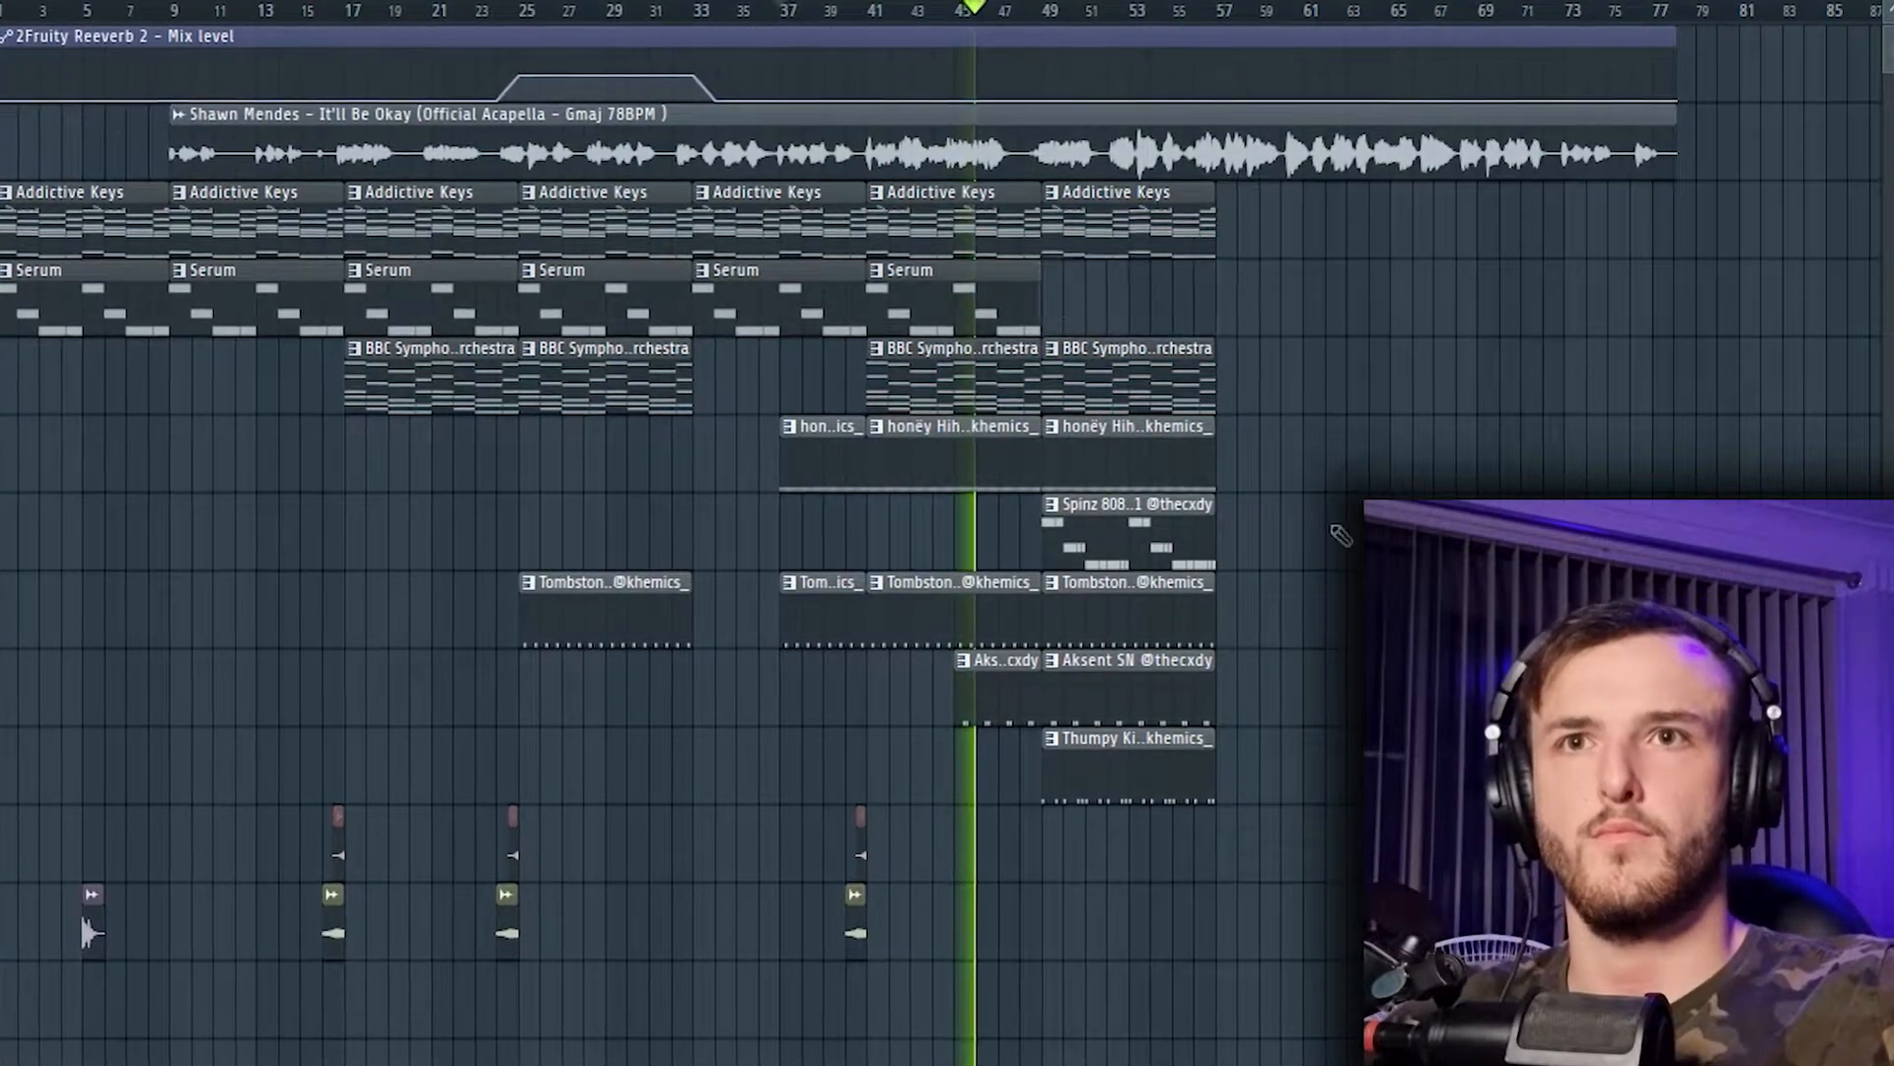
Step: Duplicate the bar 49 section to bar 57, keeping Serum only until bar 53, the 808 from bar 53 and the kick from bar 57
key("ctrl+b")
scroll(1178, 697, "up", 3)
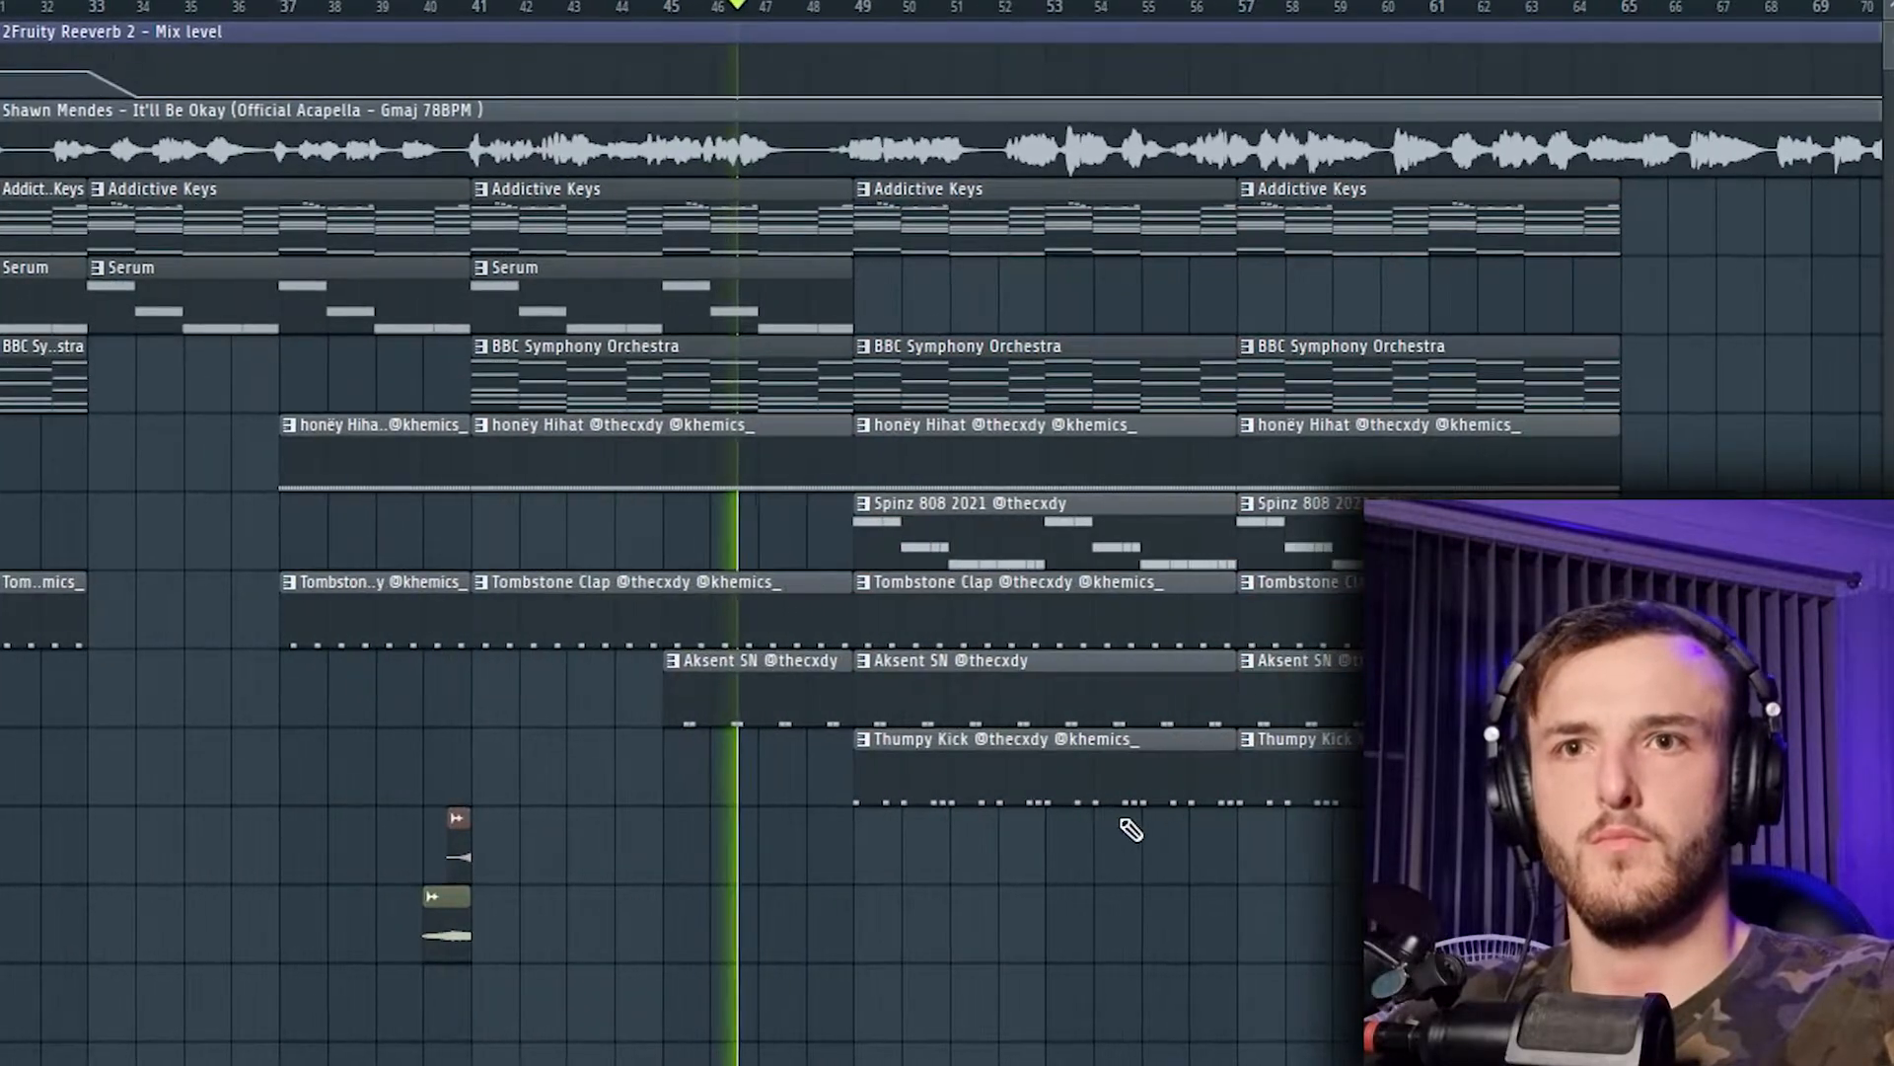
scroll(1021, 1026, "down", 3)
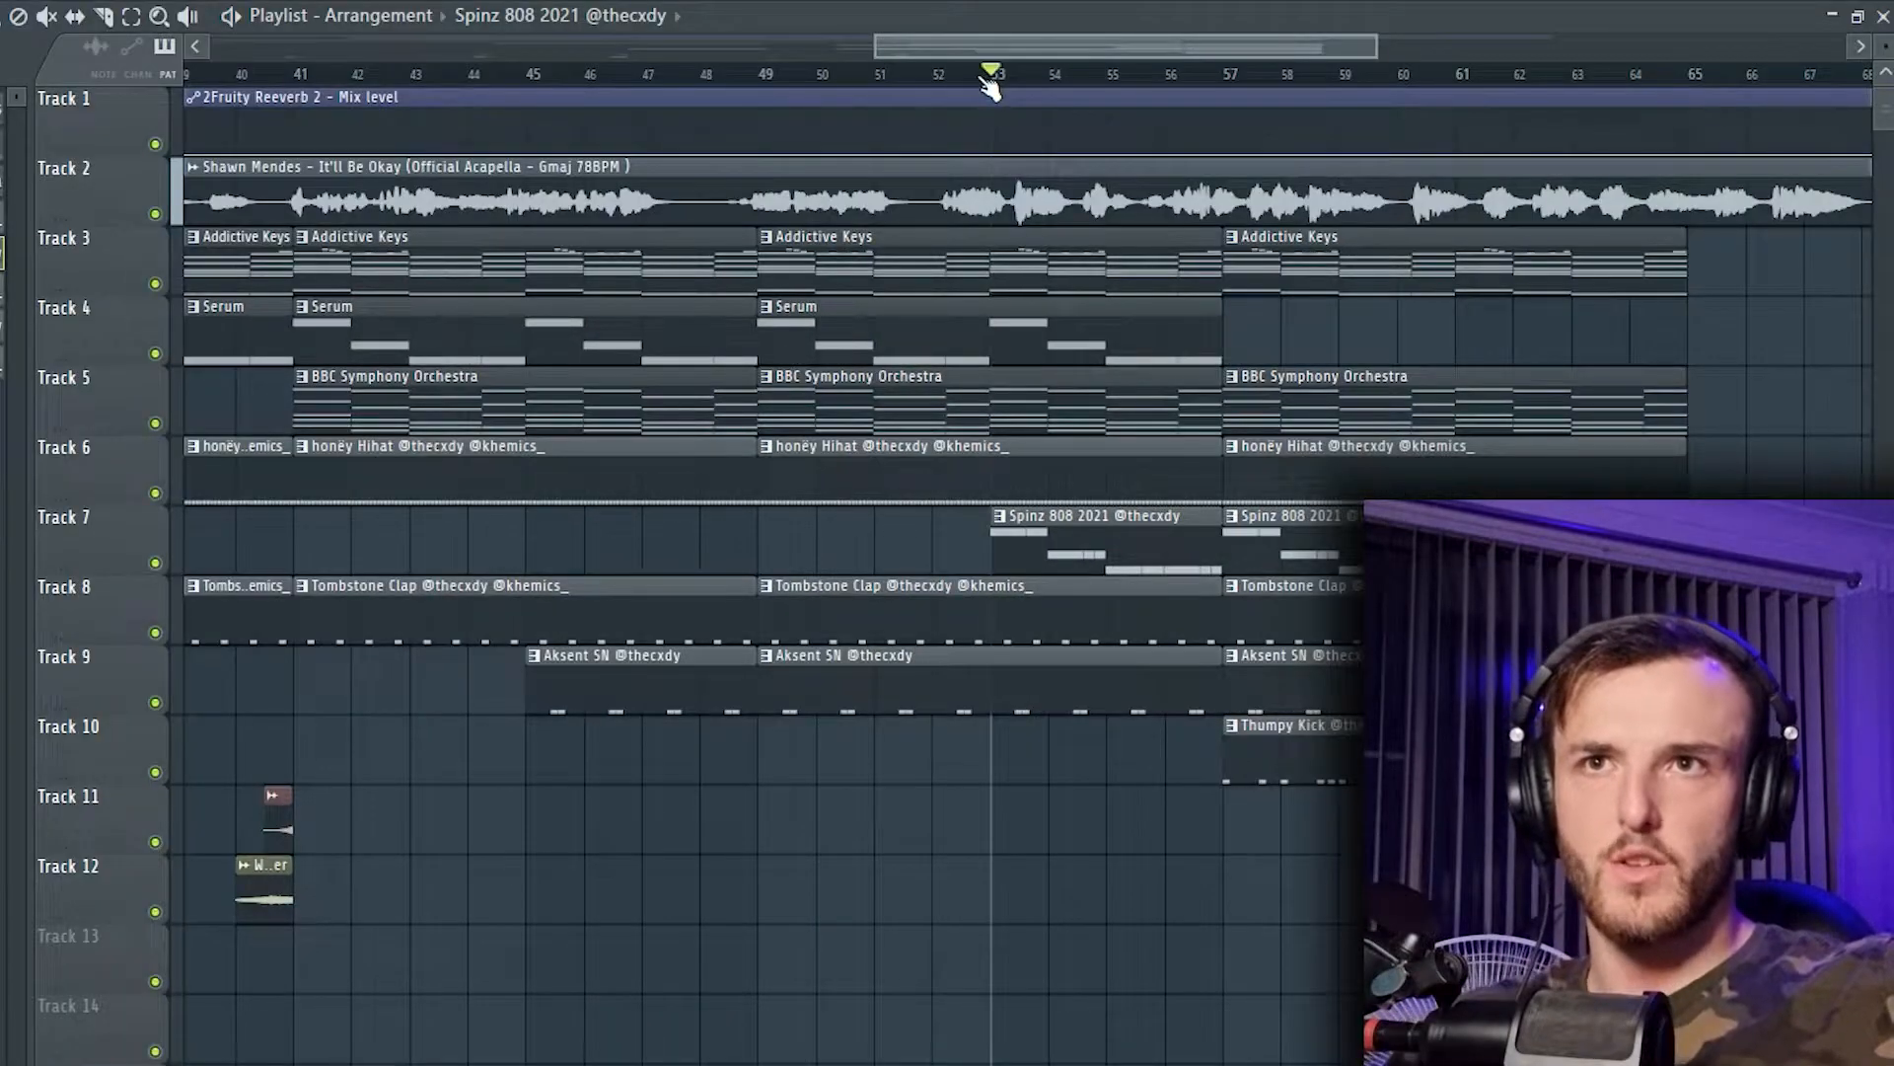
scroll(990, 87, "down", 3)
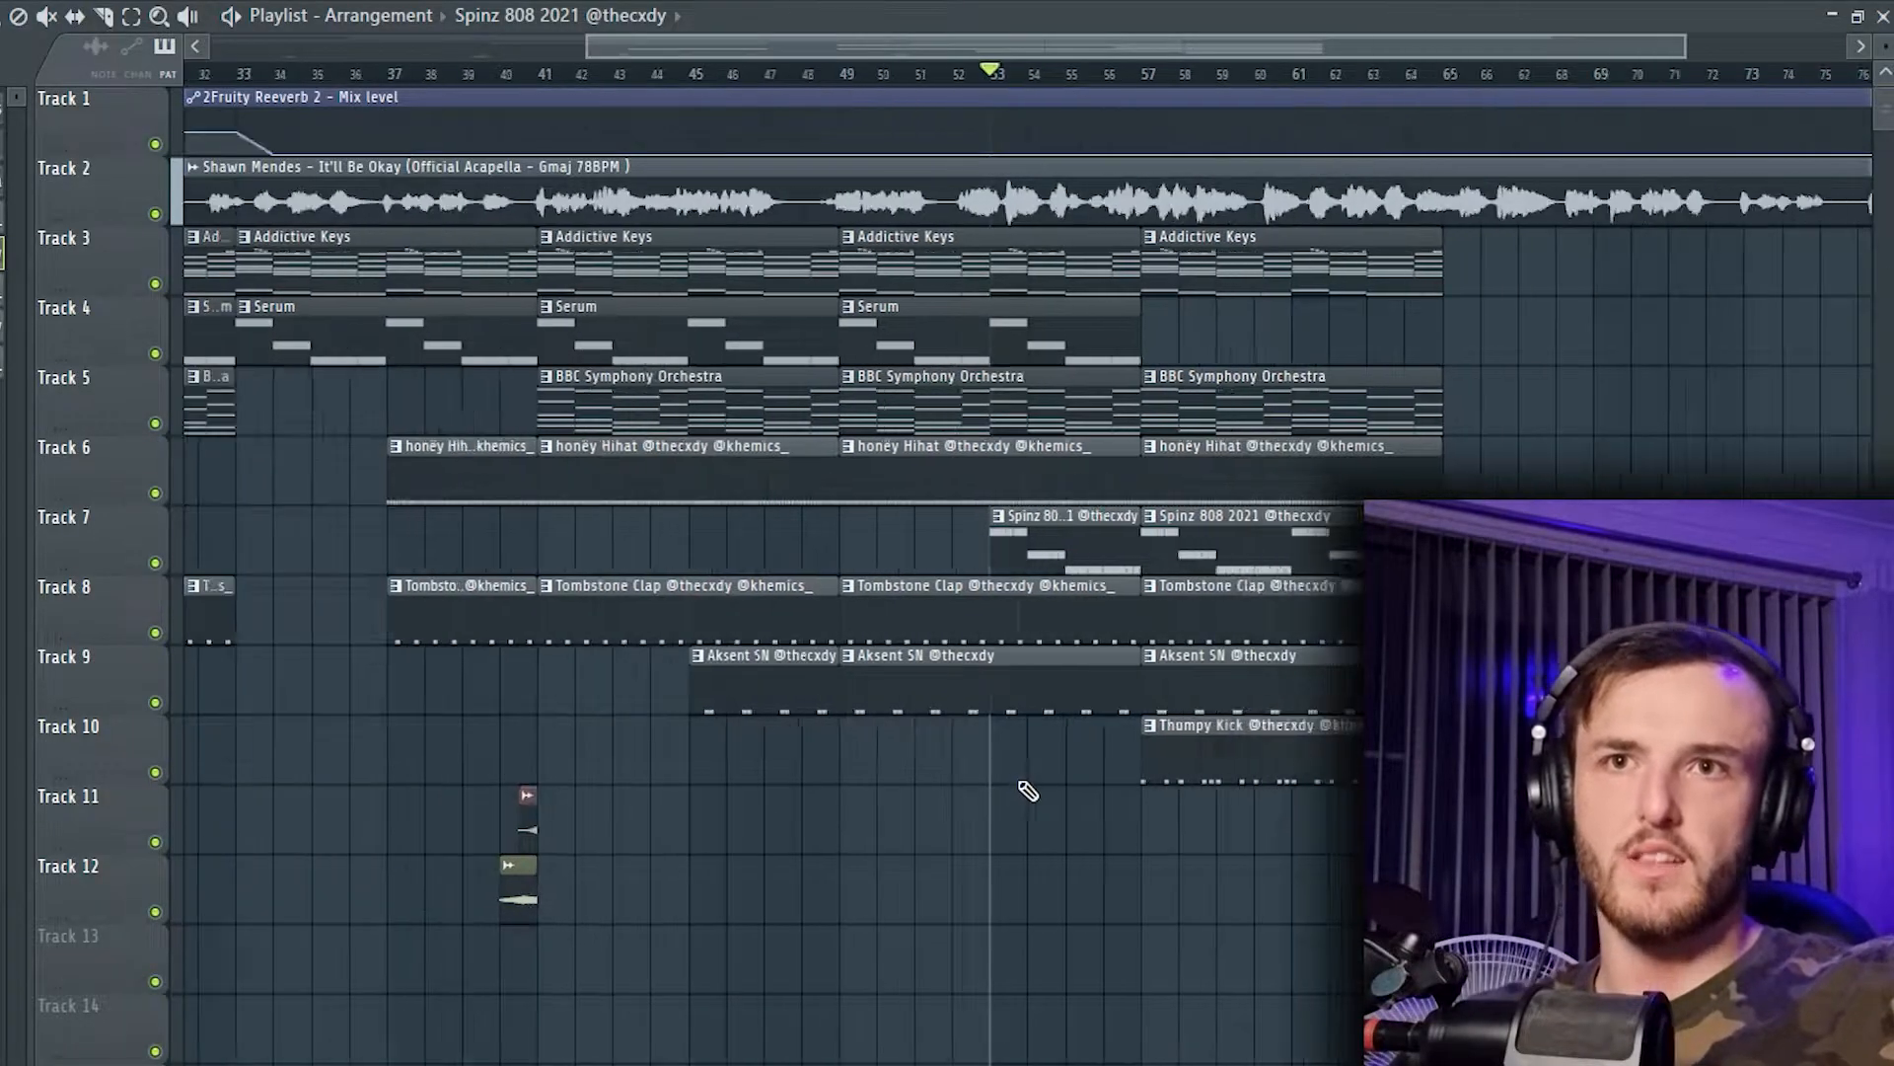
scroll(1361, 486, "up", 3)
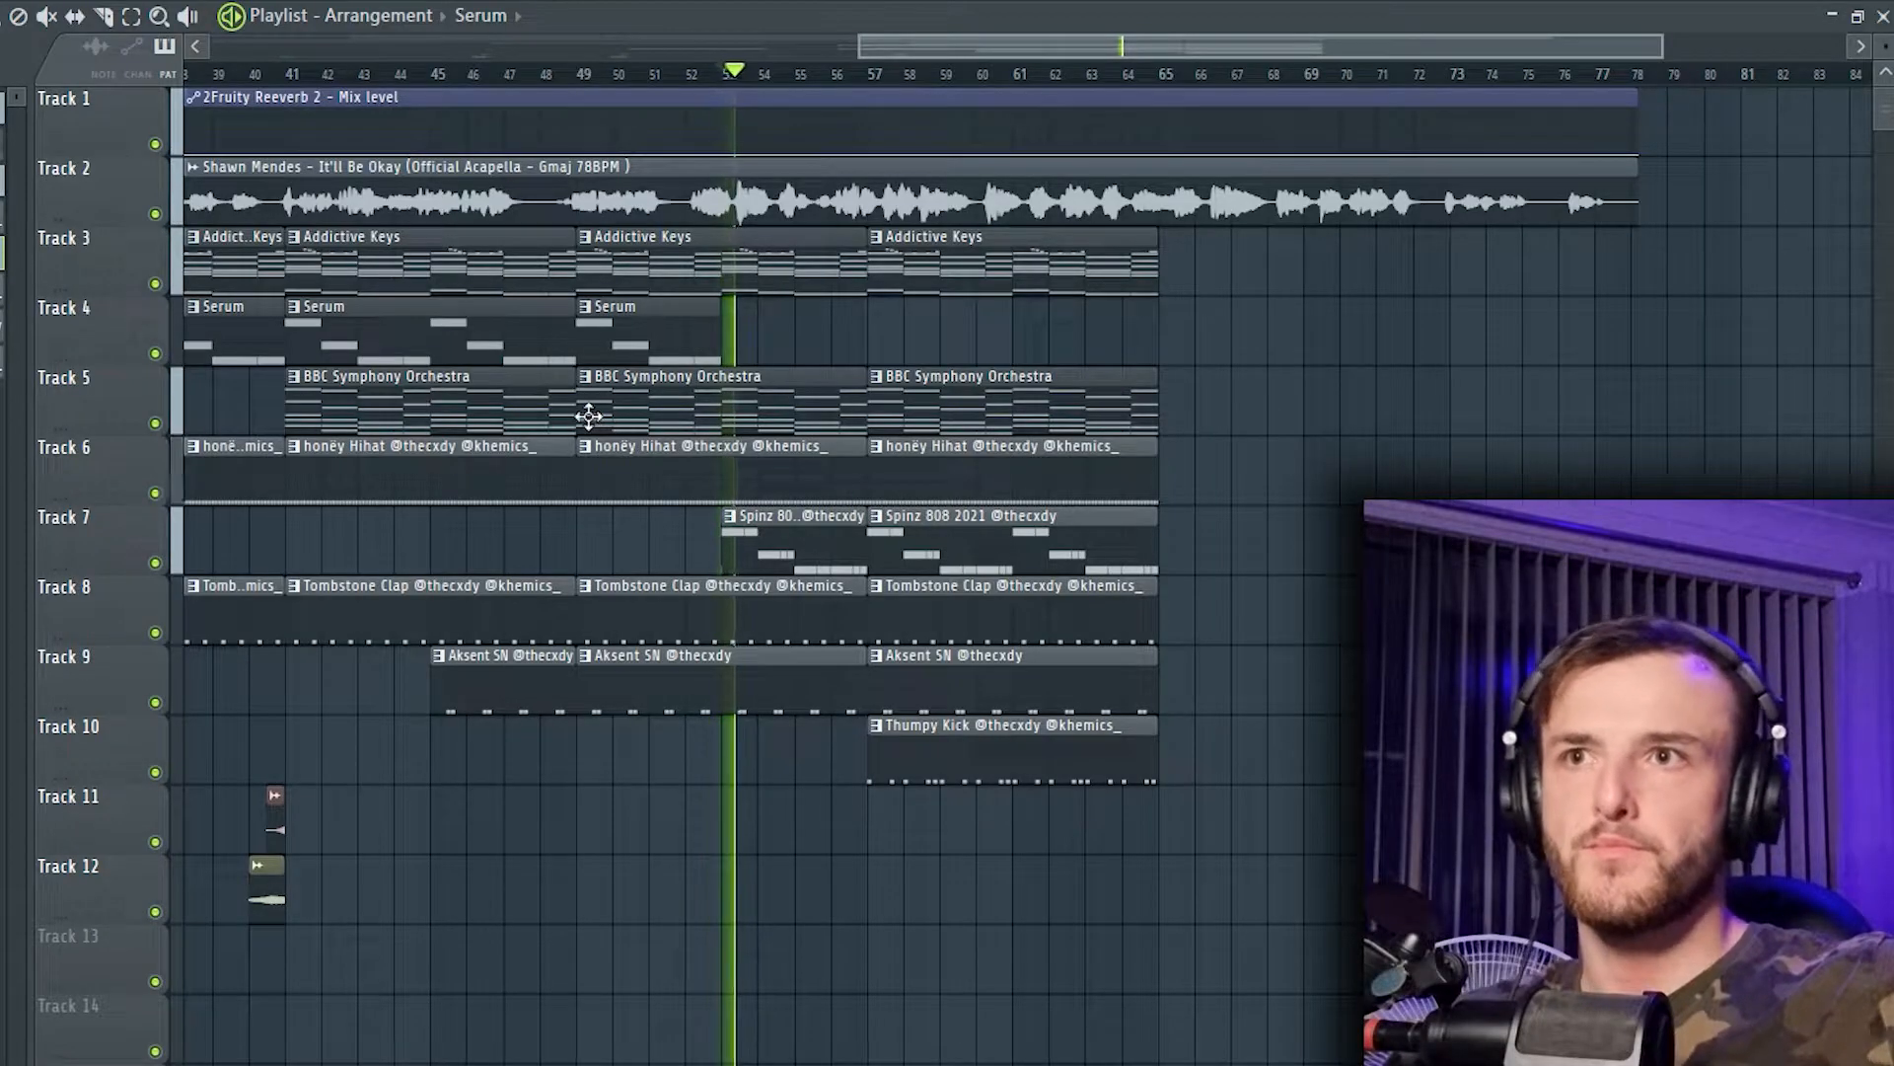
Step: Place both risers so they end at bar 53 and copy the Addictive Keys and BBC Symphony Orchestra clips to bar 65
scroll(795, 862, "up", 2)
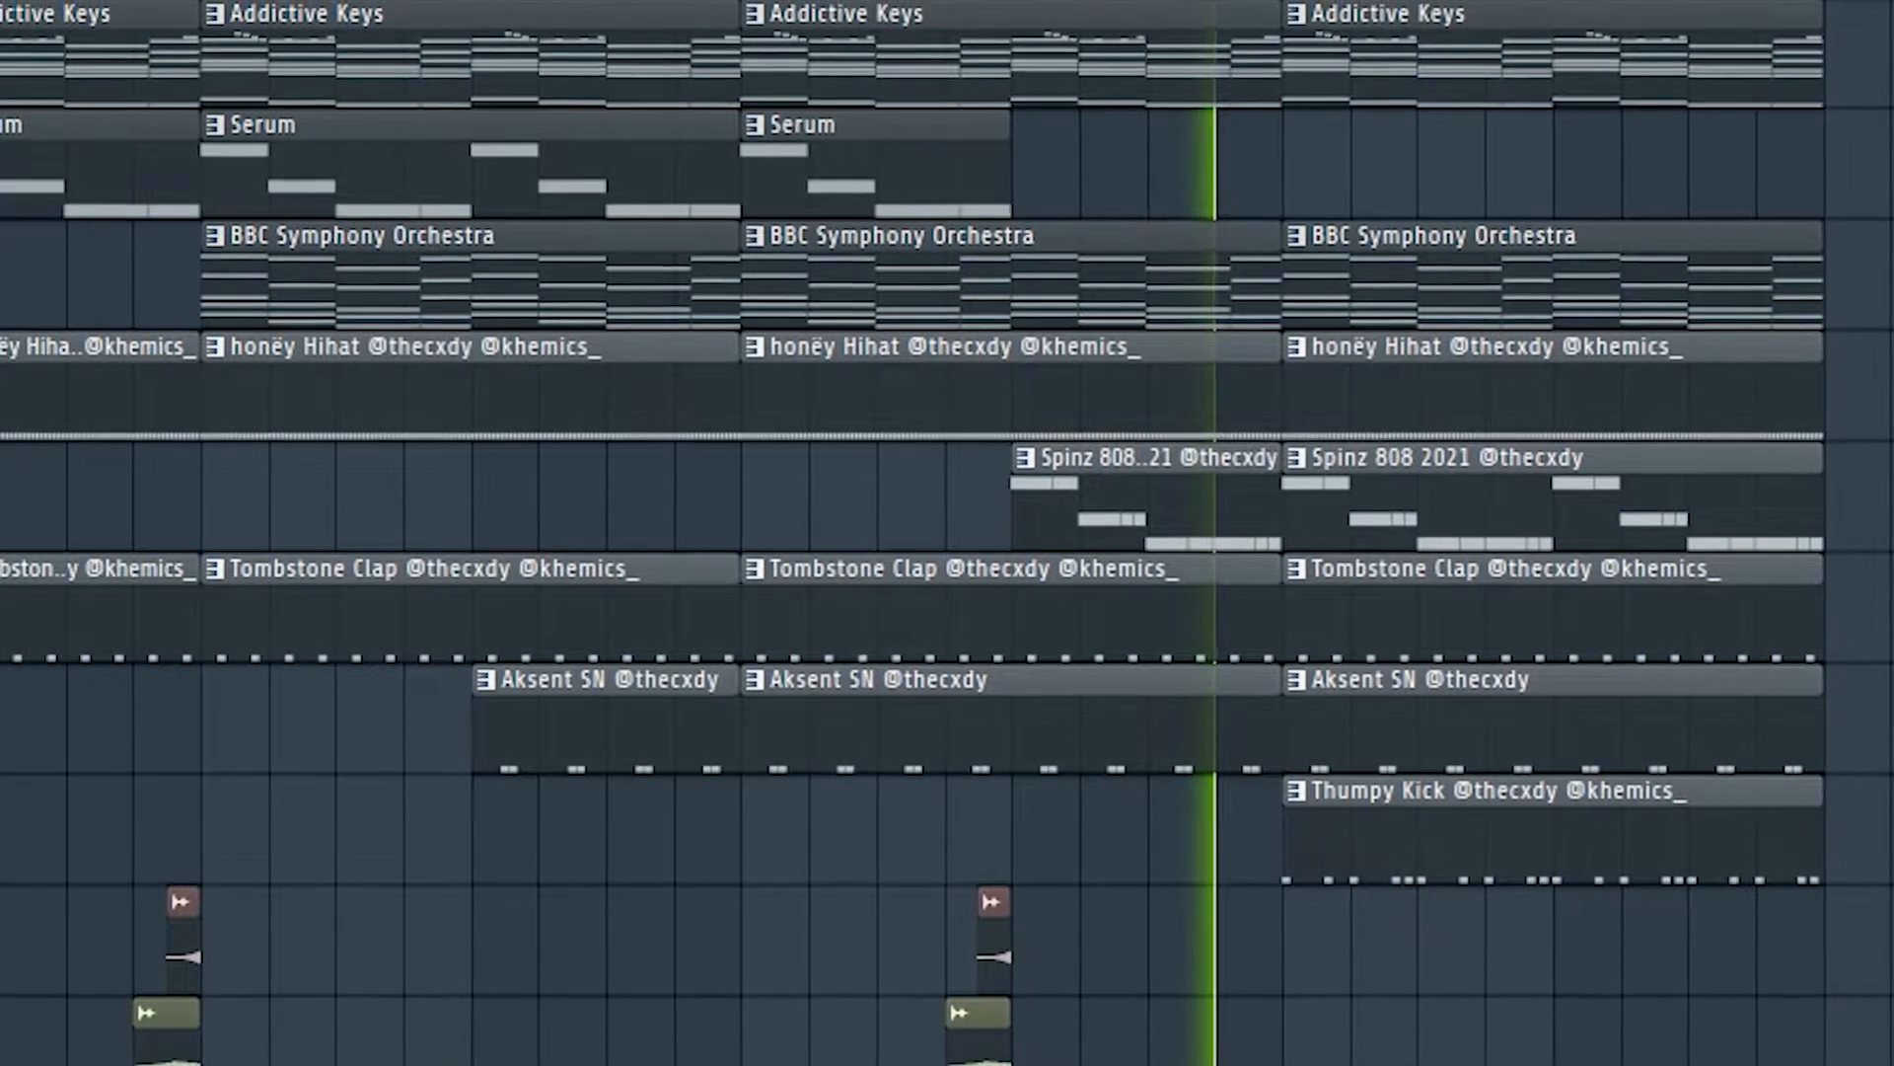
scroll(1282, 1021, "up", 4)
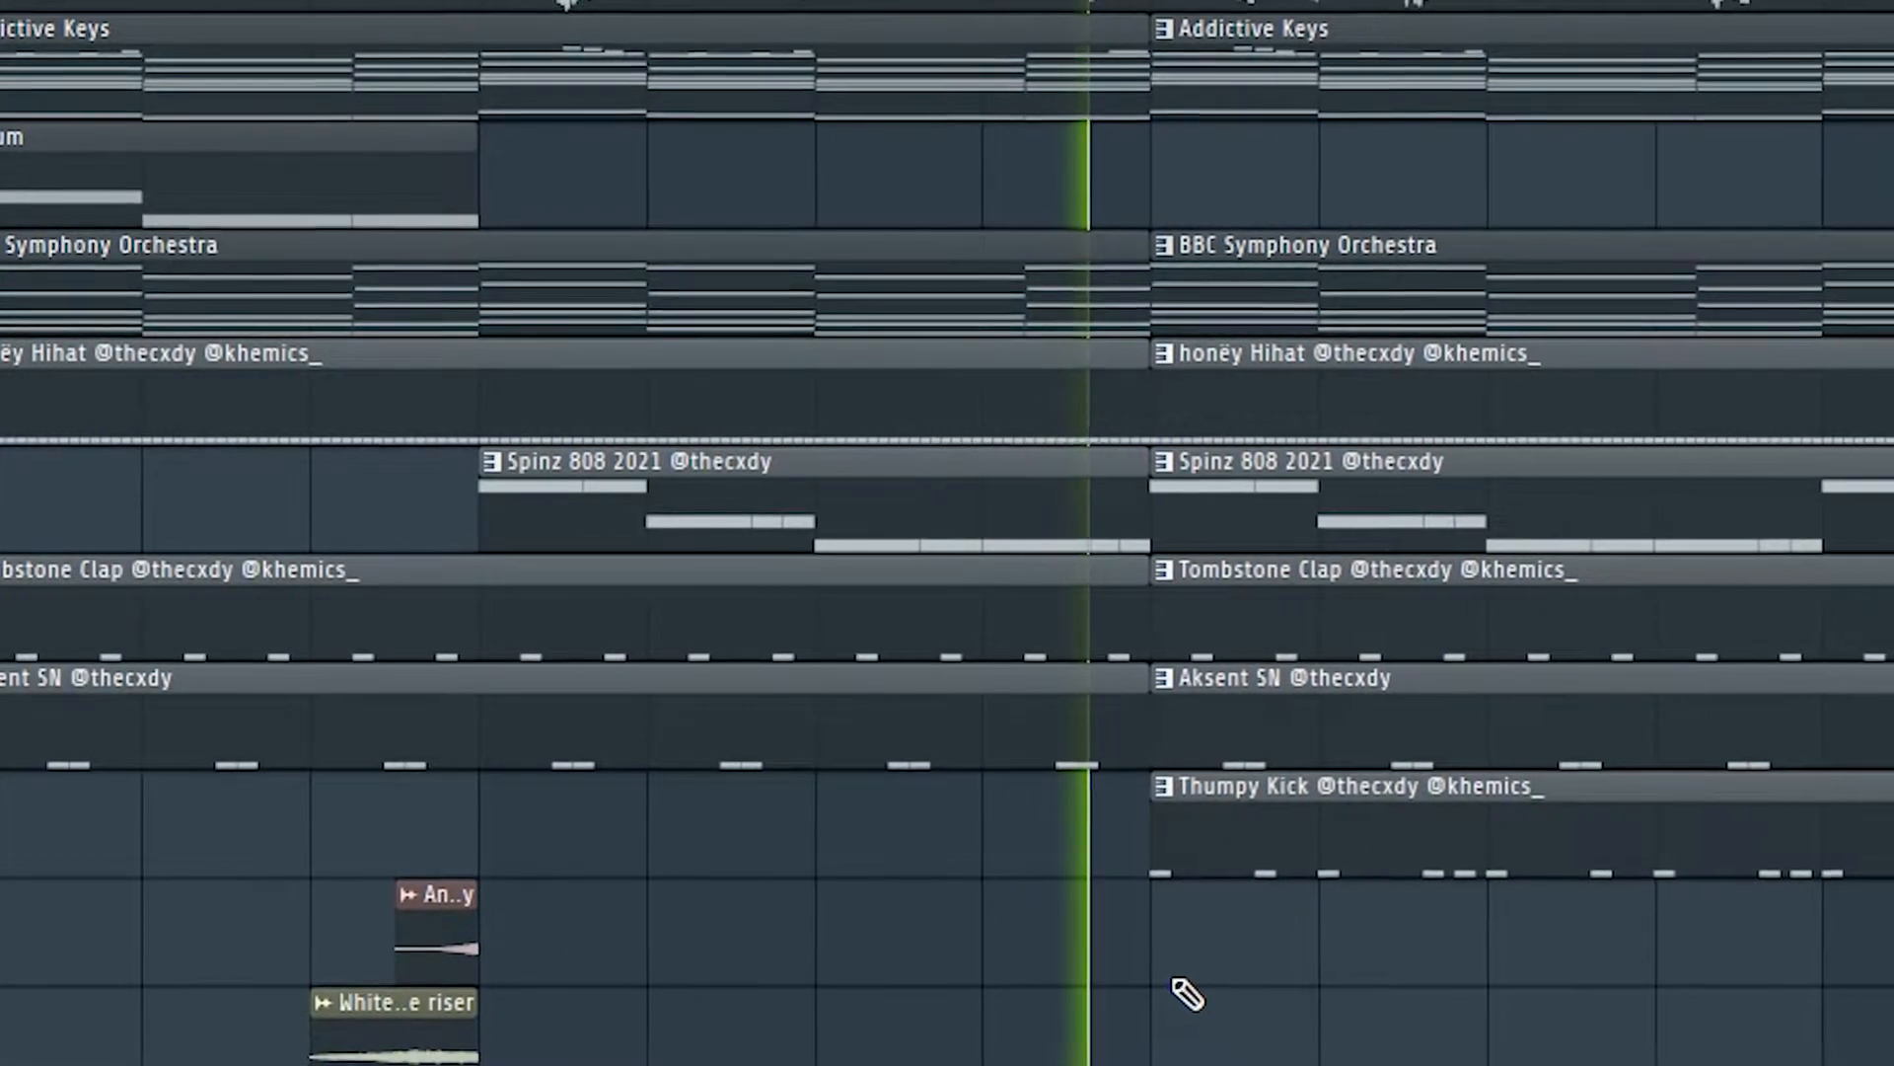
scroll(1361, 977, "down", 3)
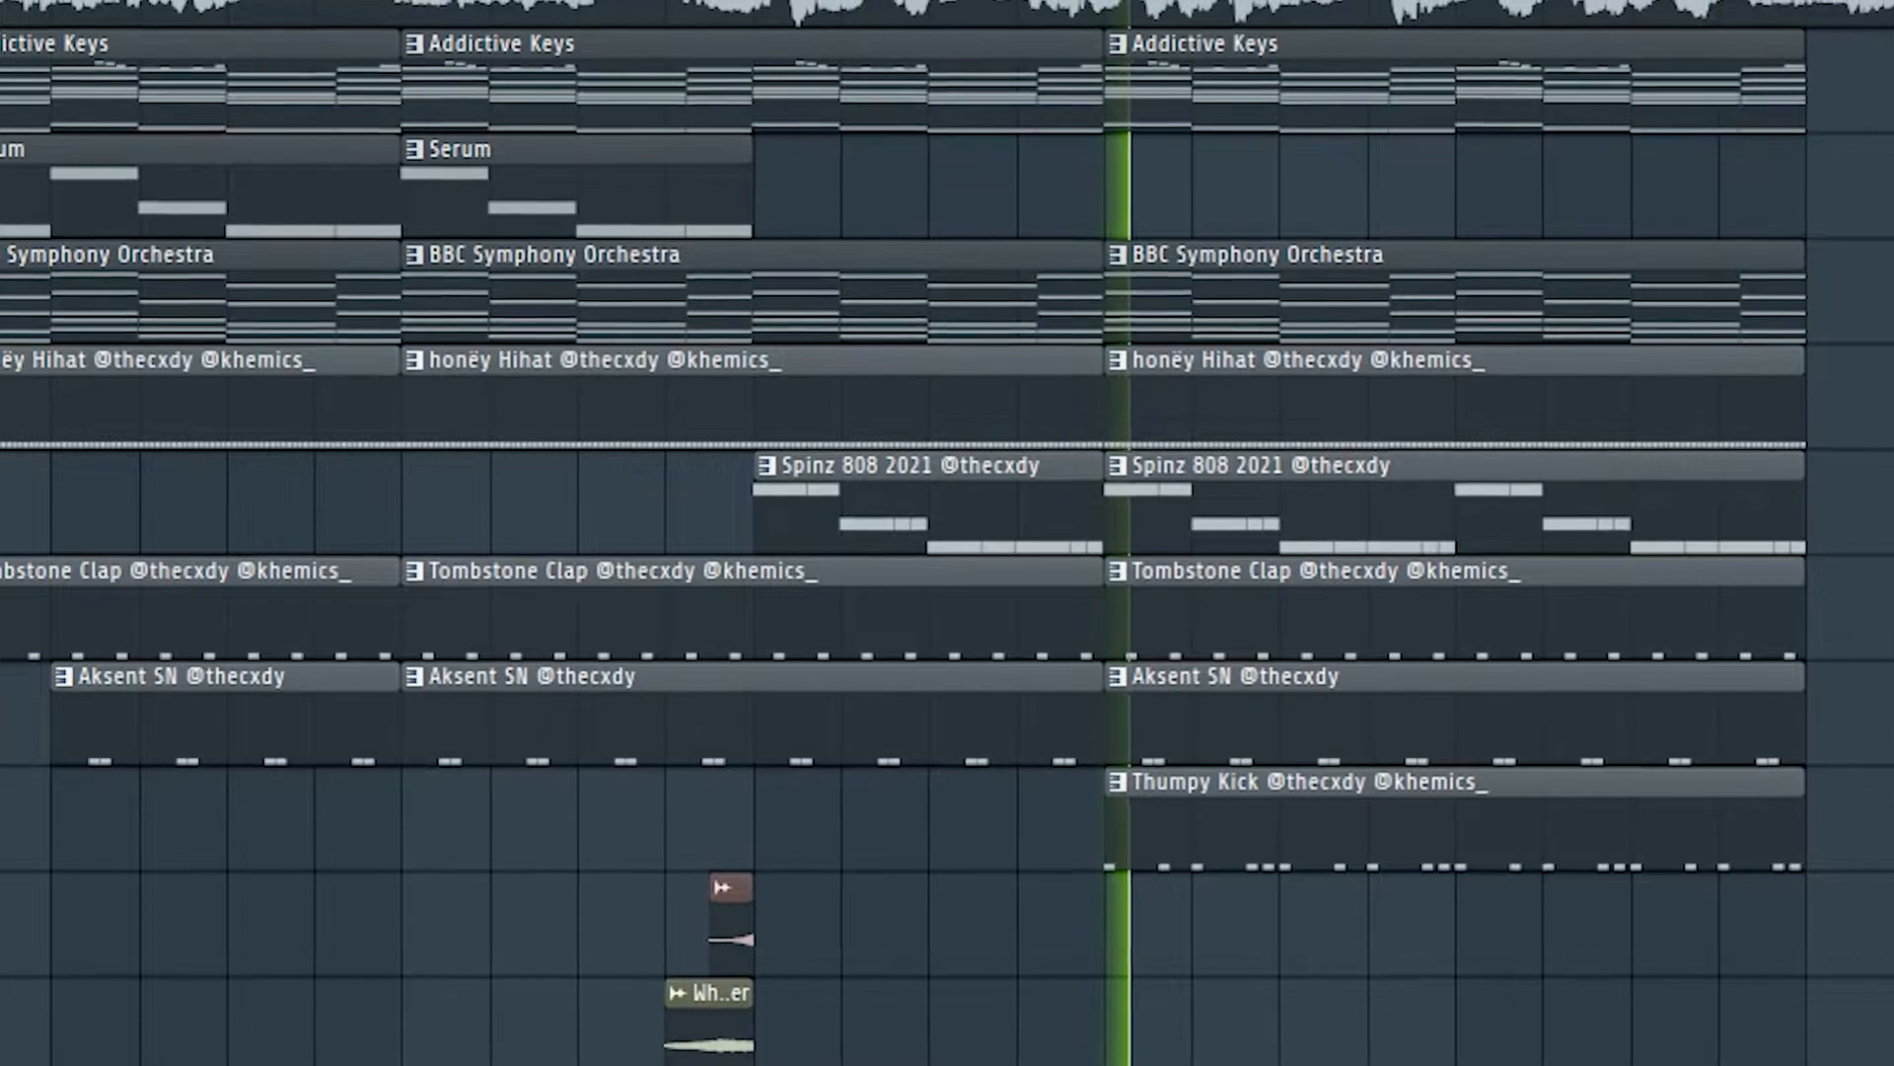
scroll(1658, 553, "down", 3)
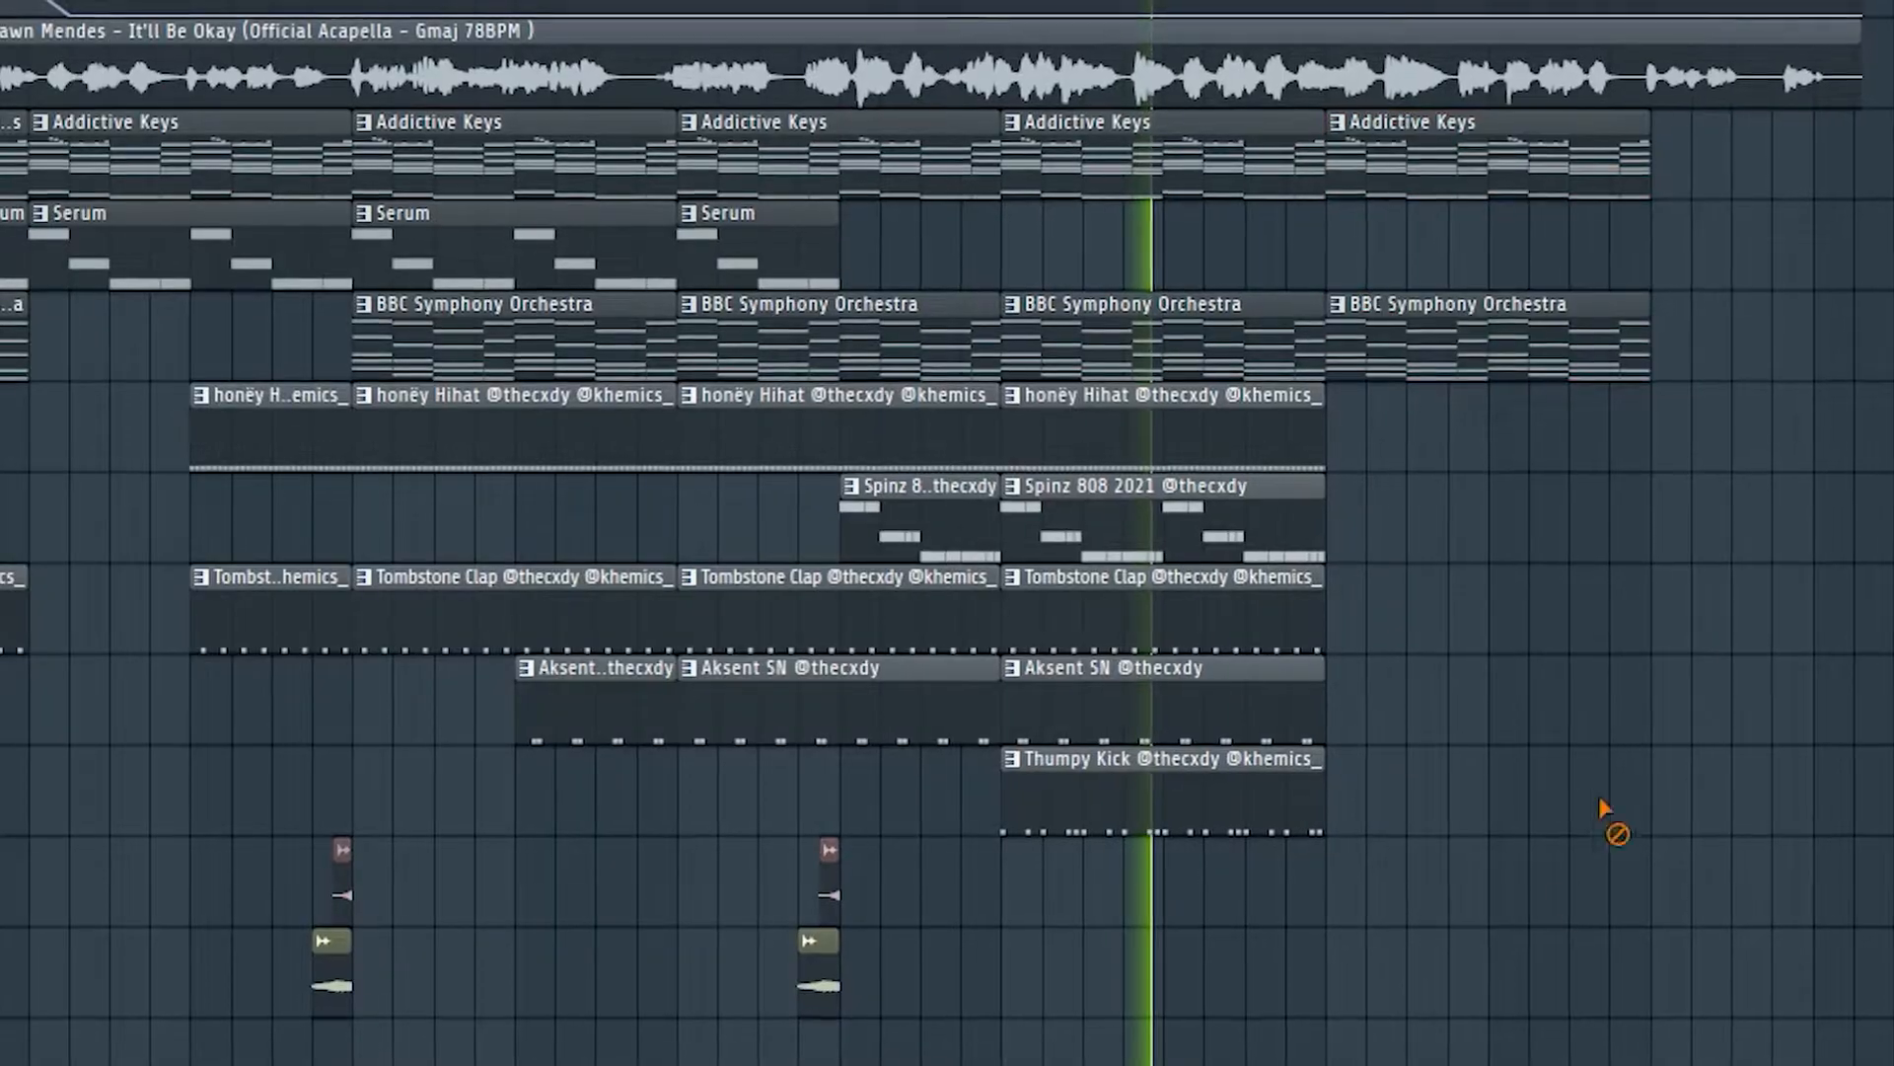
Step: Duplicate the drum and 808 clips from bar 57 to bar 65 and add an Addictive Keys clip at bar 73
left_click_drag(1600, 809, 1085, 414)
key("ctrl+b")
left_click(1608, 838, "ctrl")
scroll(1618, 843, "down", 3)
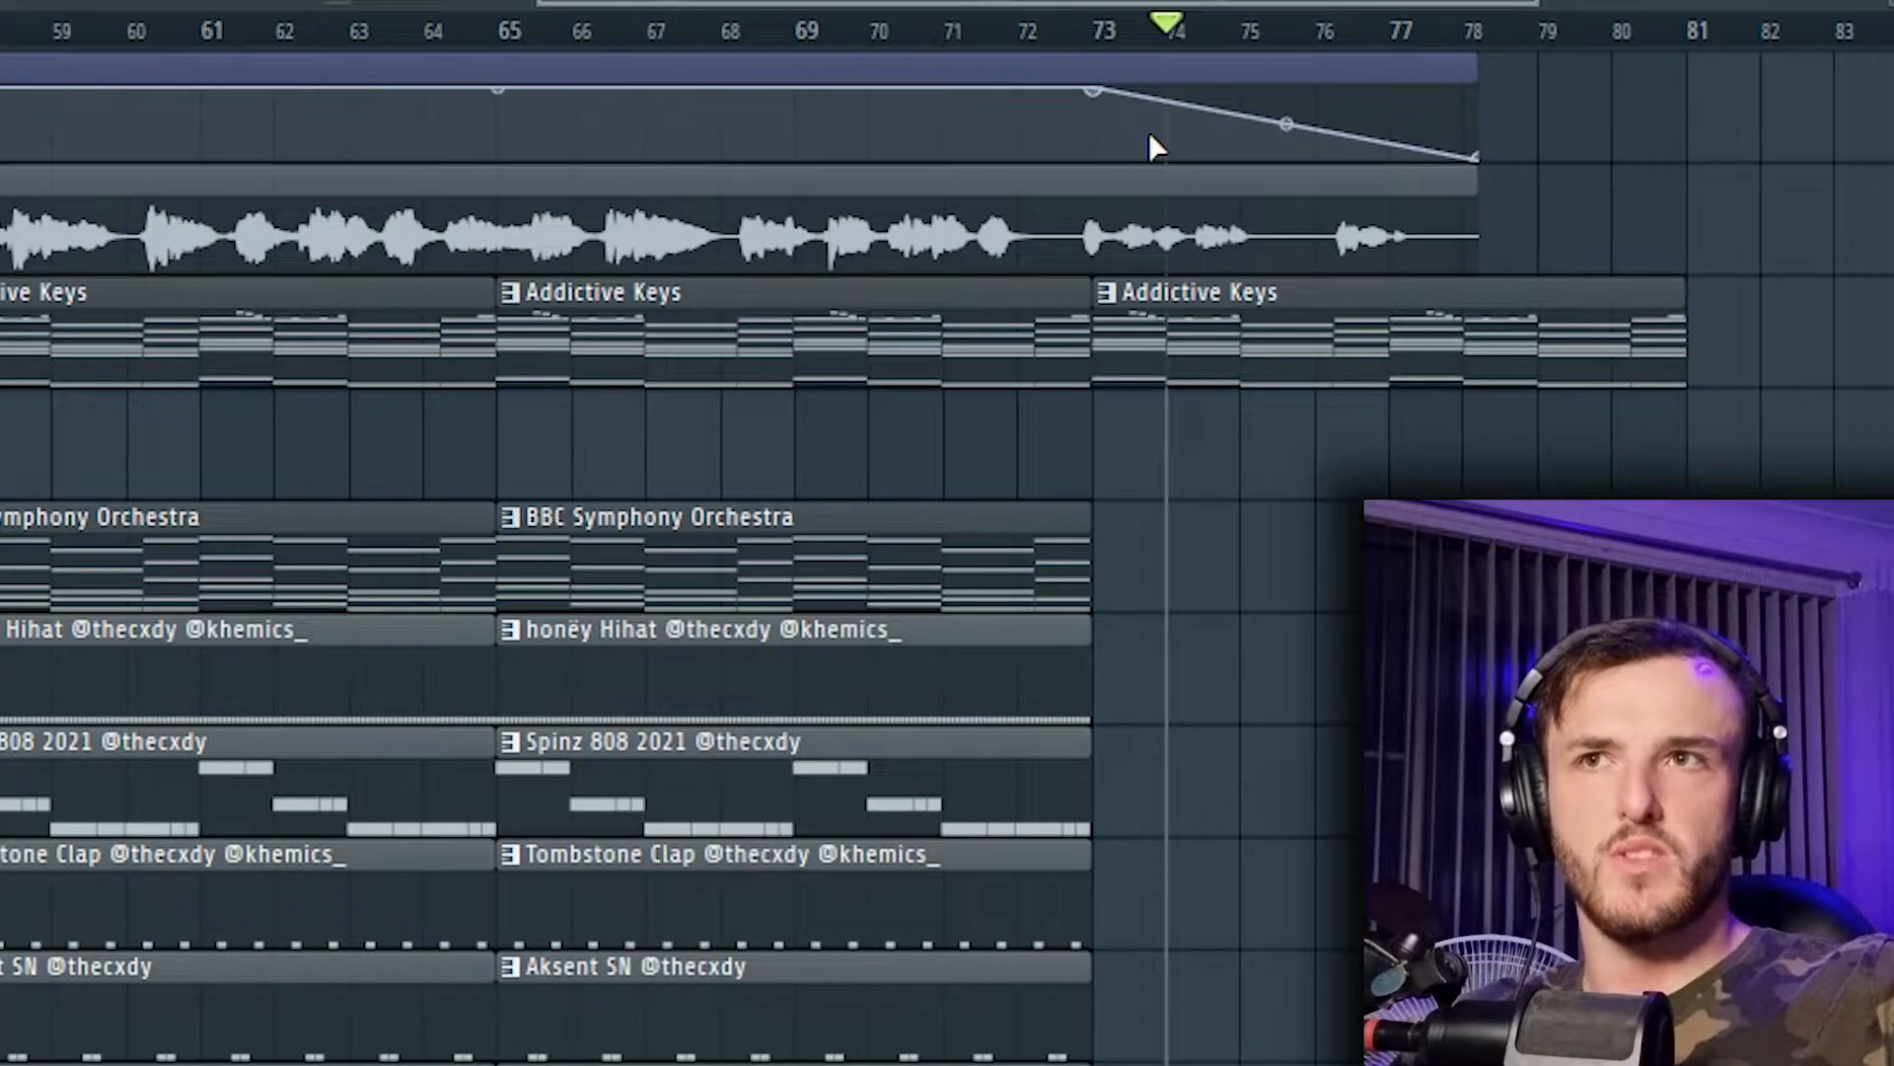
Step: Make the Fruity Reeverb 2 mix-level automation drop abruptly at bar 73 by adding a point there and entering its exact value
mouse_move(1148, 134)
left_mouse_down()
mouse_move(1134, 102)
mouse_move(1134, 130)
left_mouse_up()
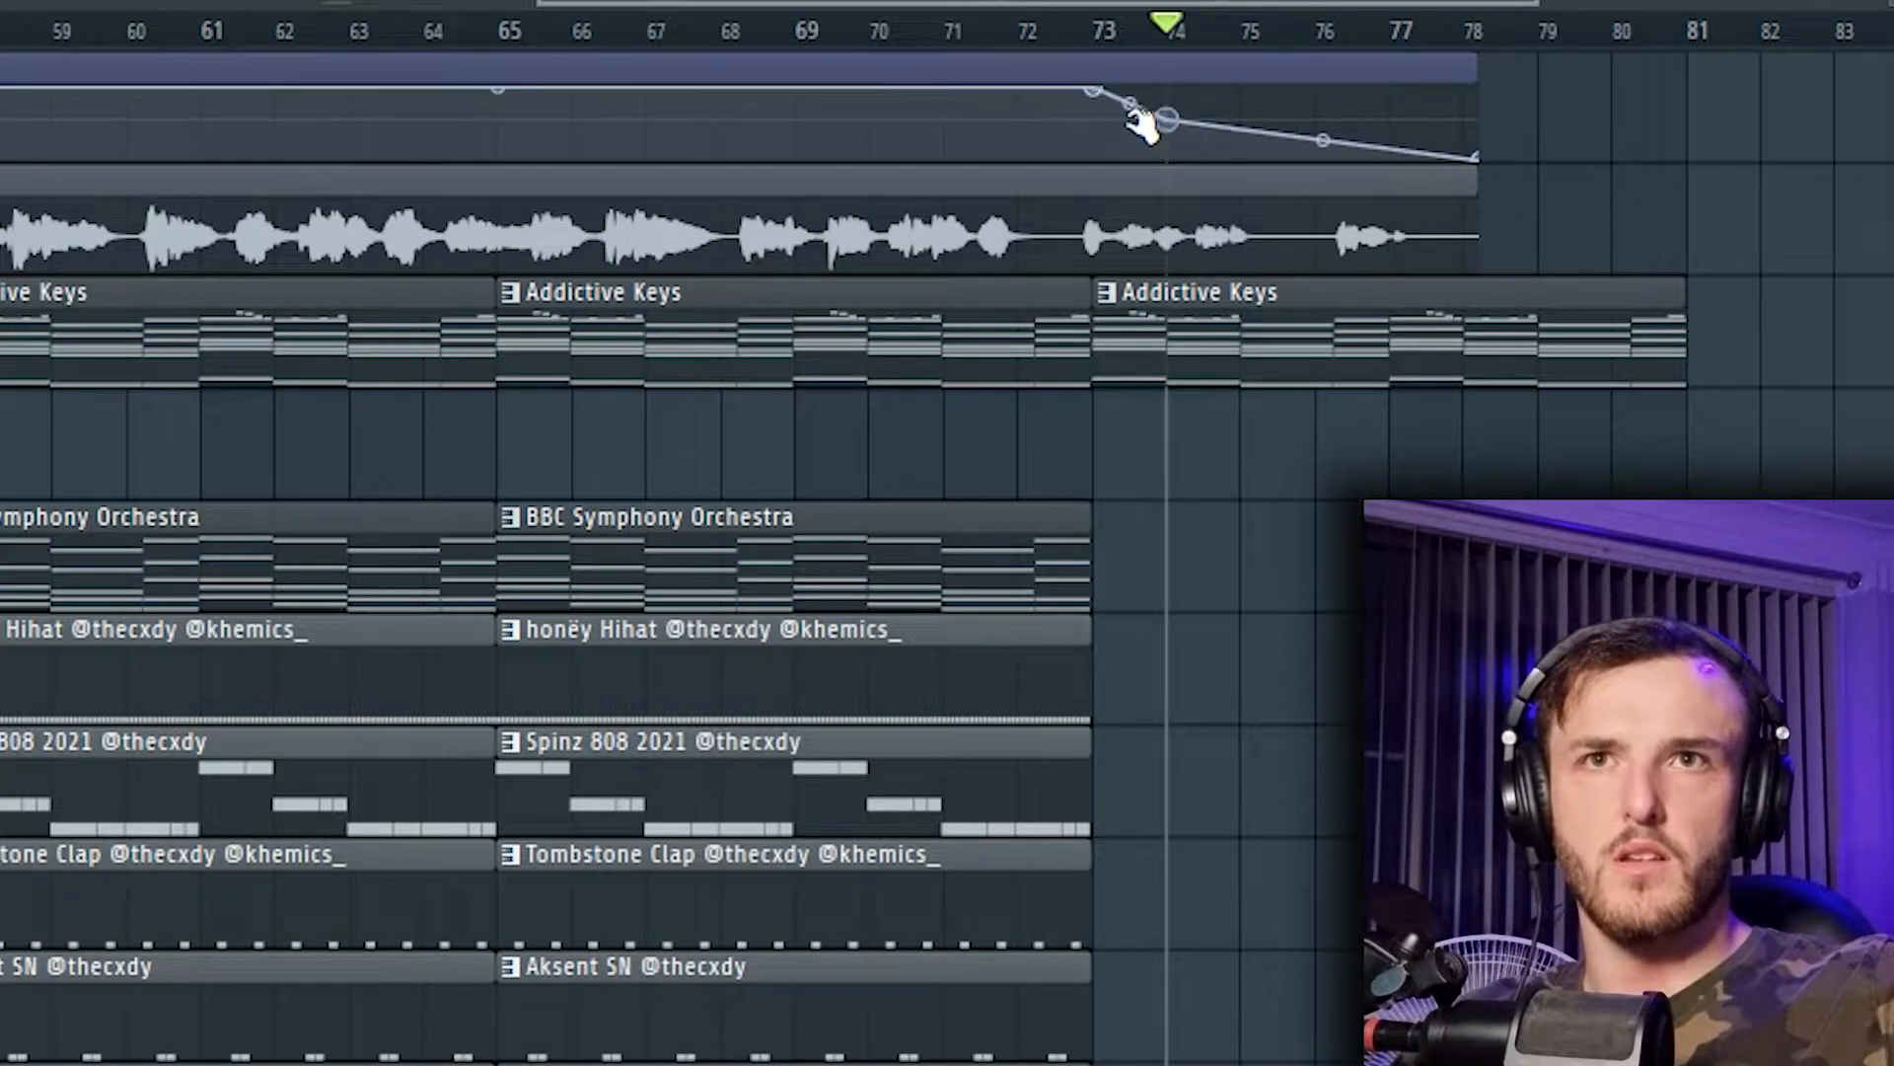
right_click(1092, 125)
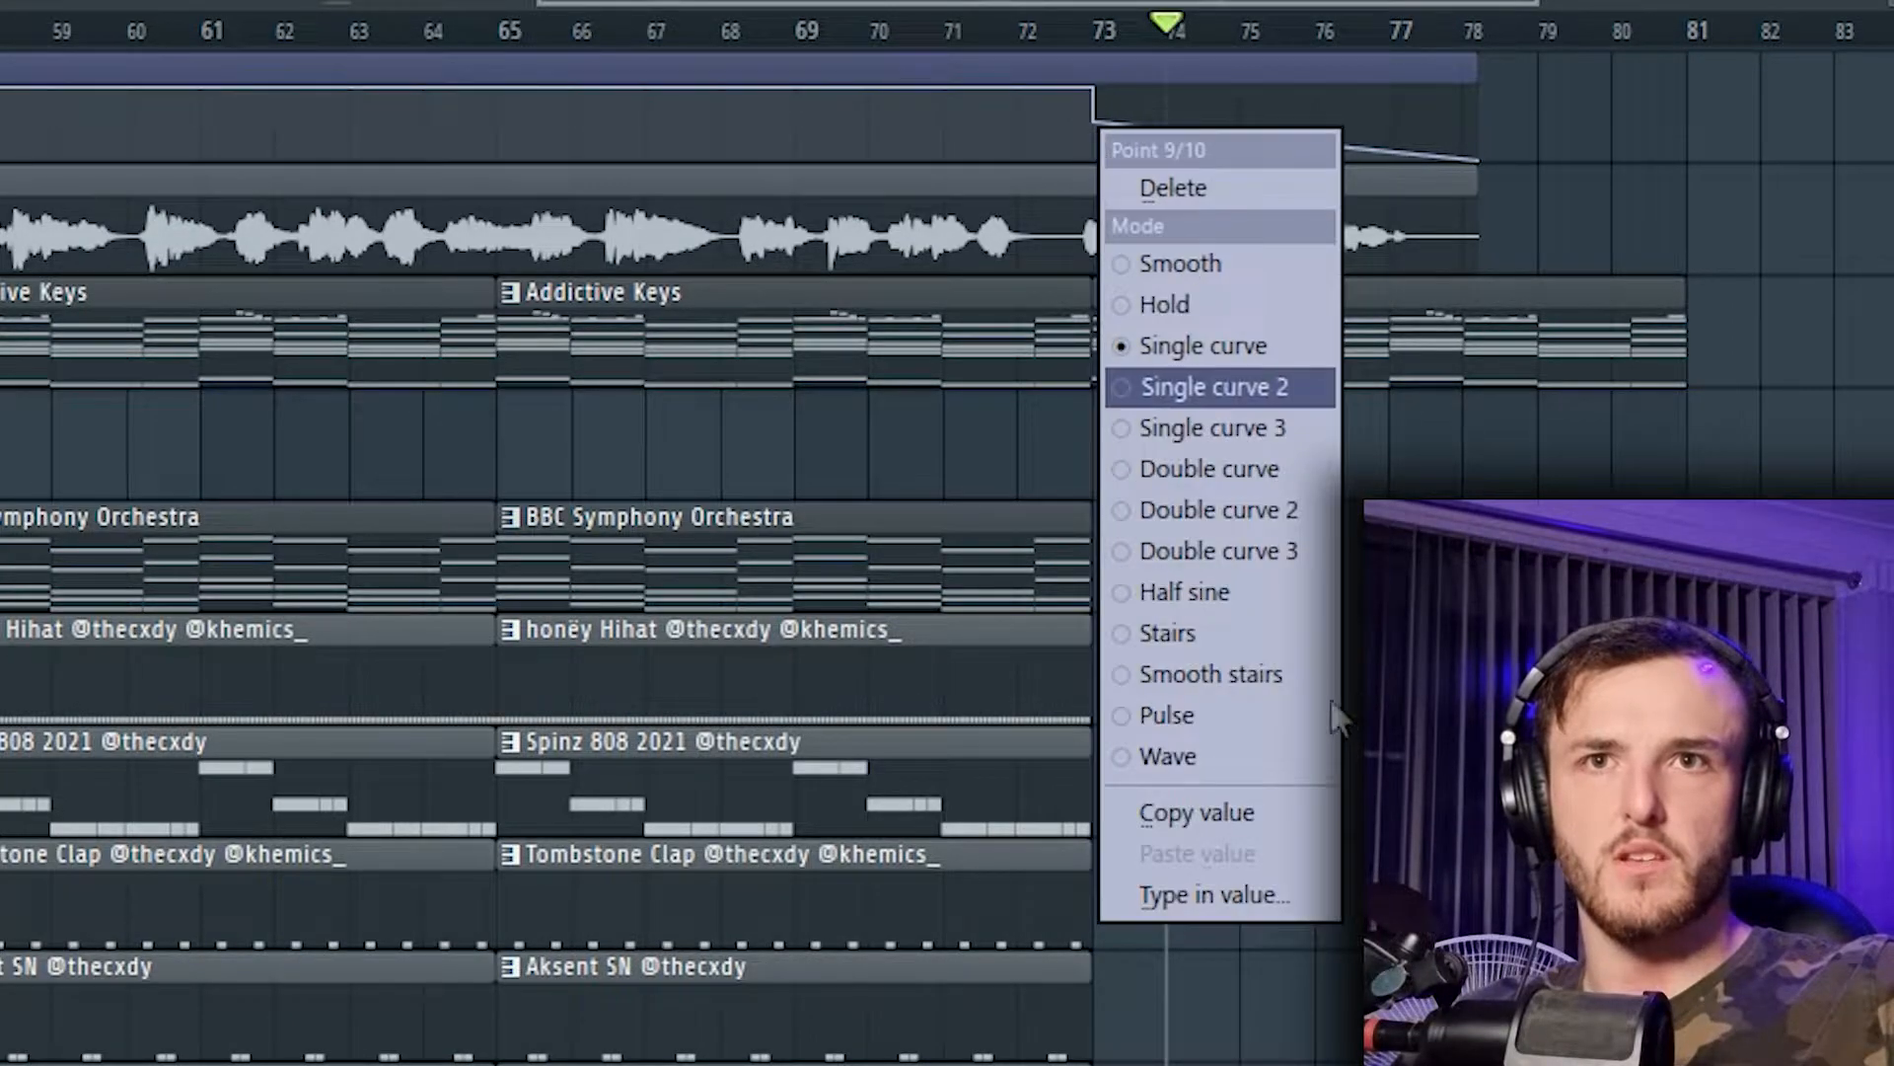
left_click(1181, 896)
key("Return")
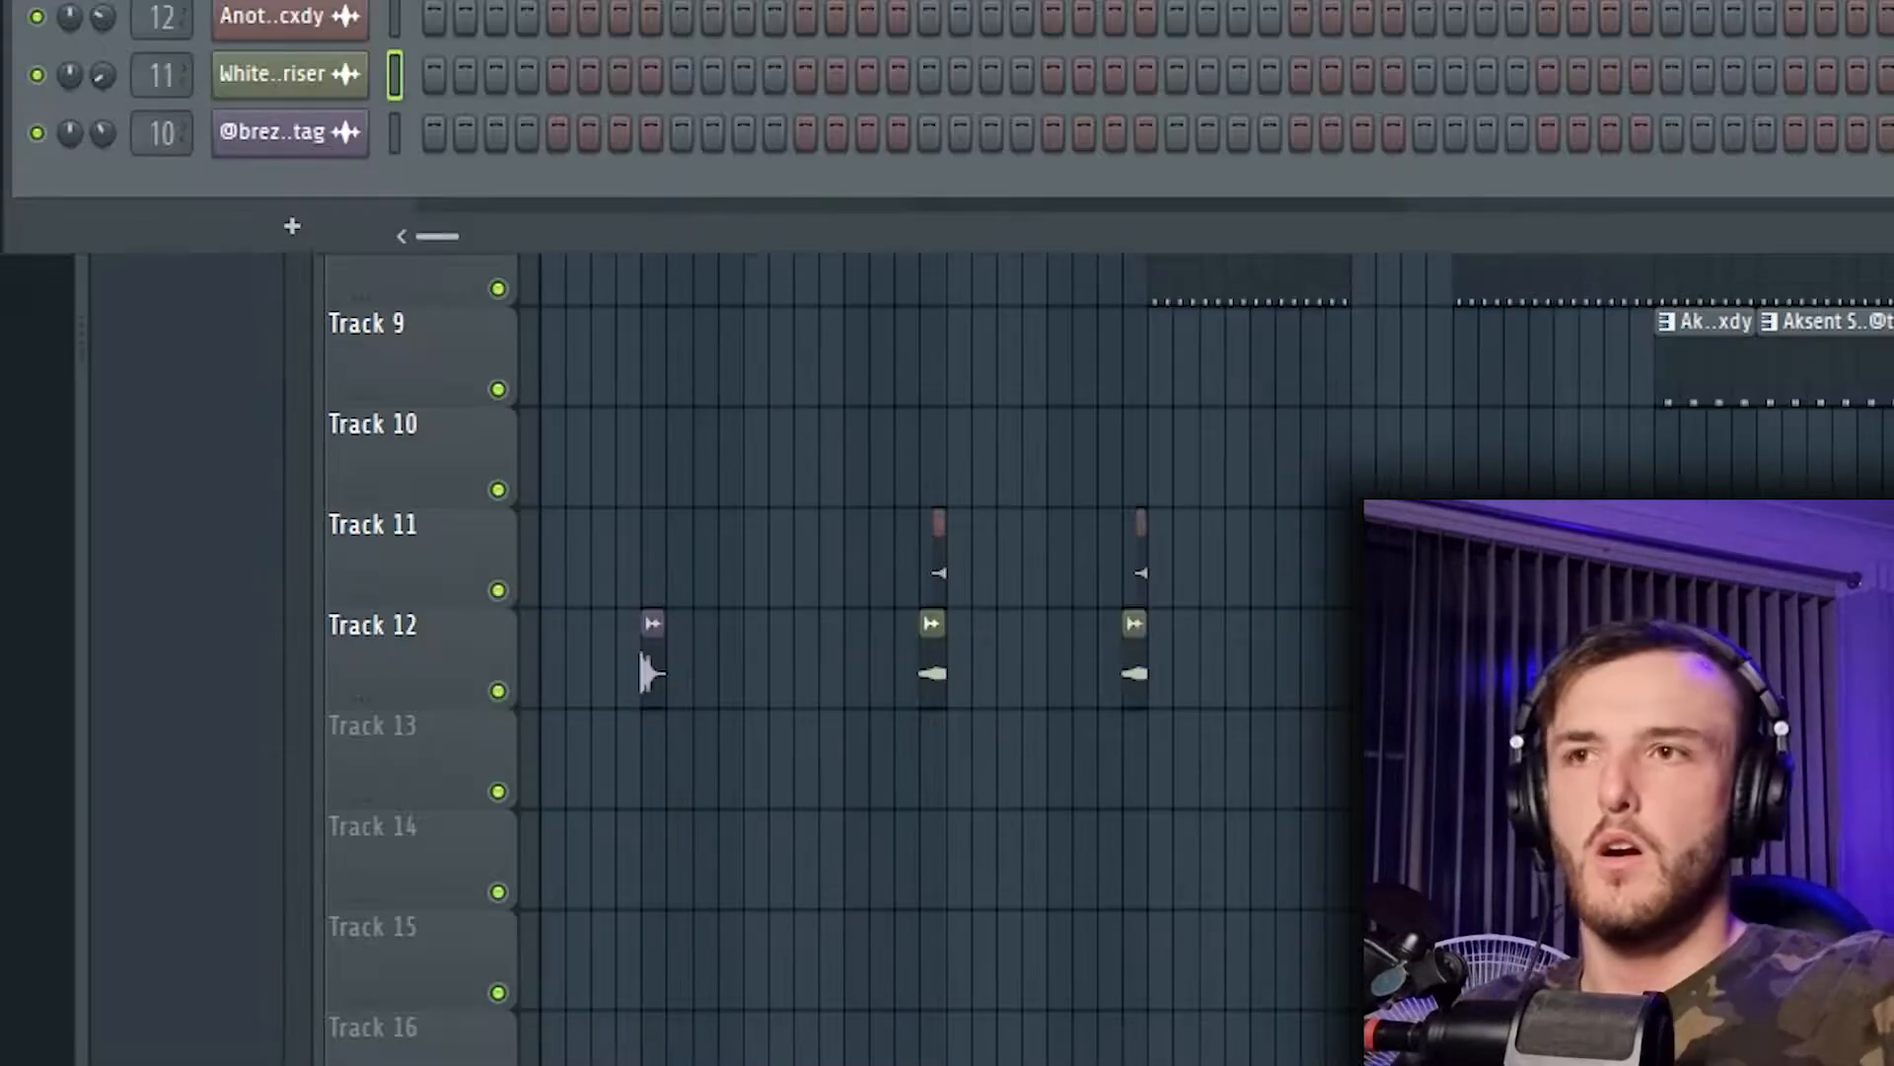
Step: Create an automation clip for the master's stereo separation on Track 1 and shape it with an abrupt drop at bar 25
key("F6")
key("F9")
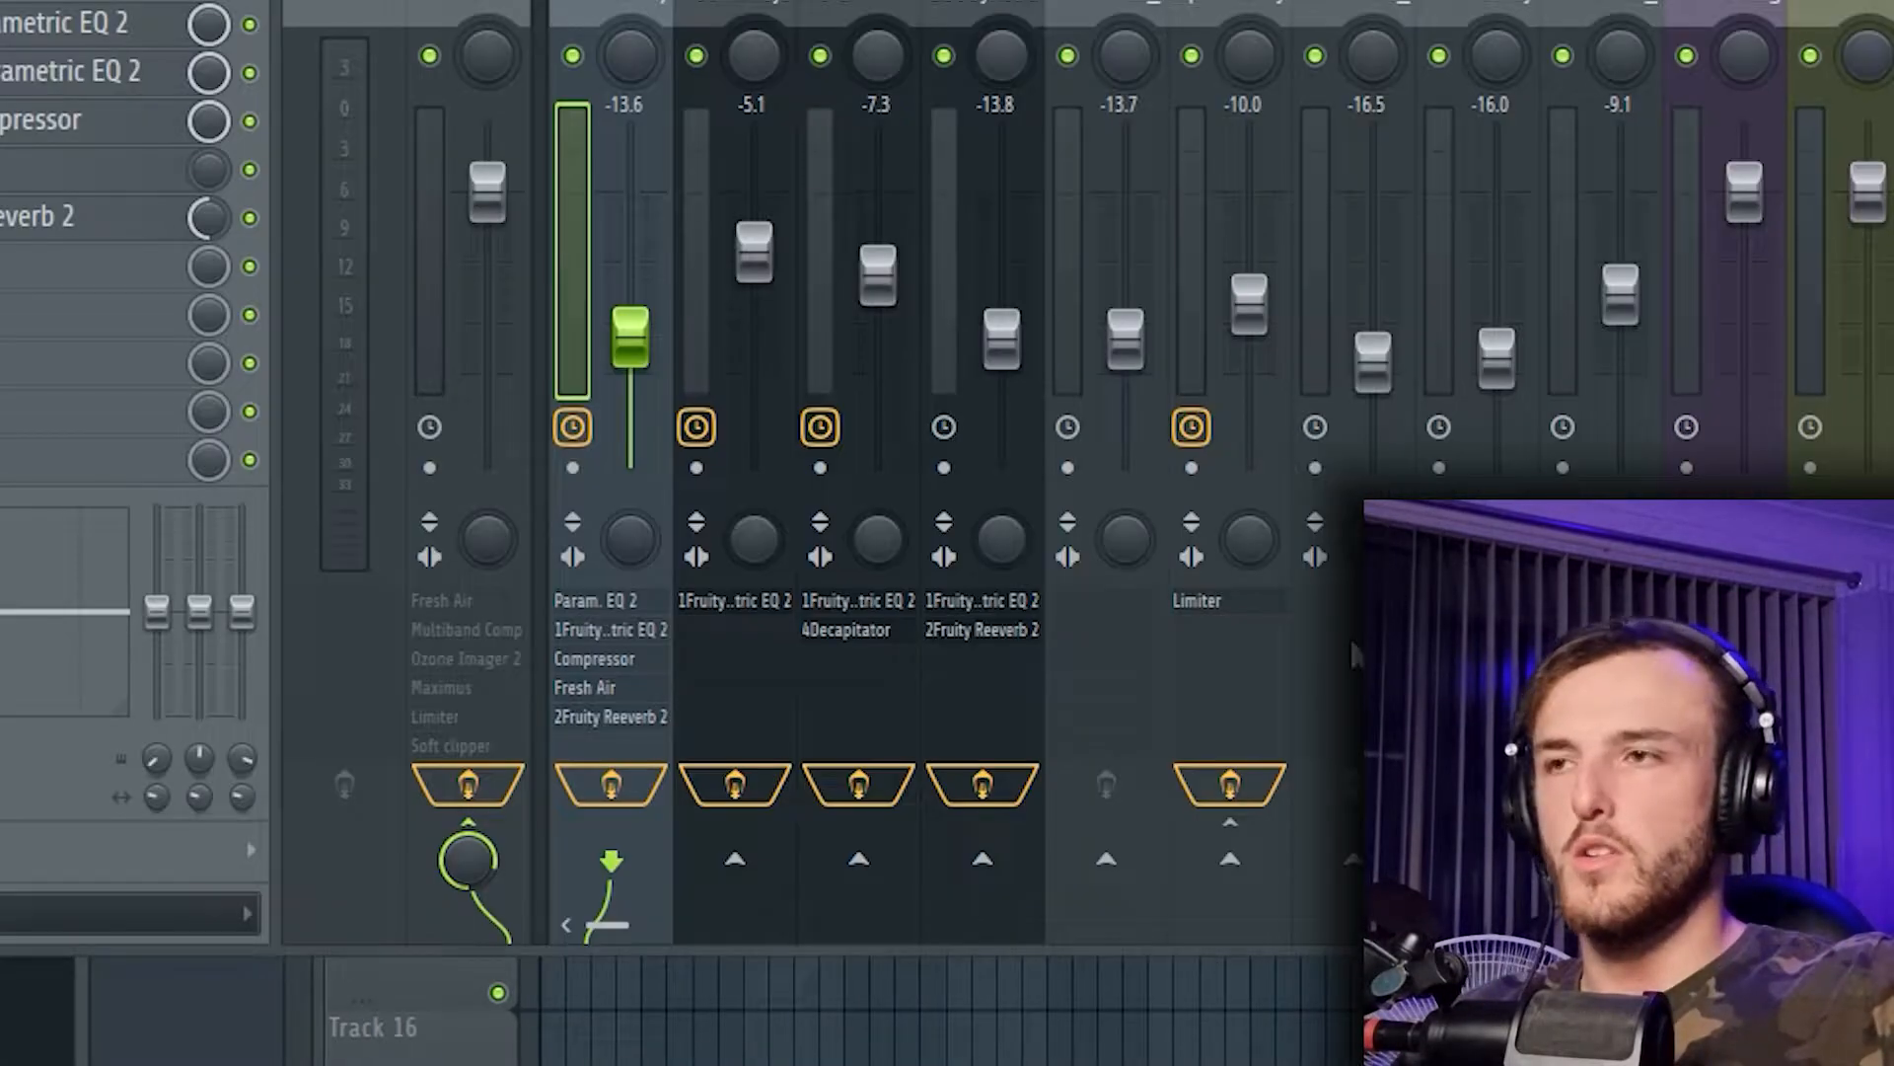
right_click(490, 543)
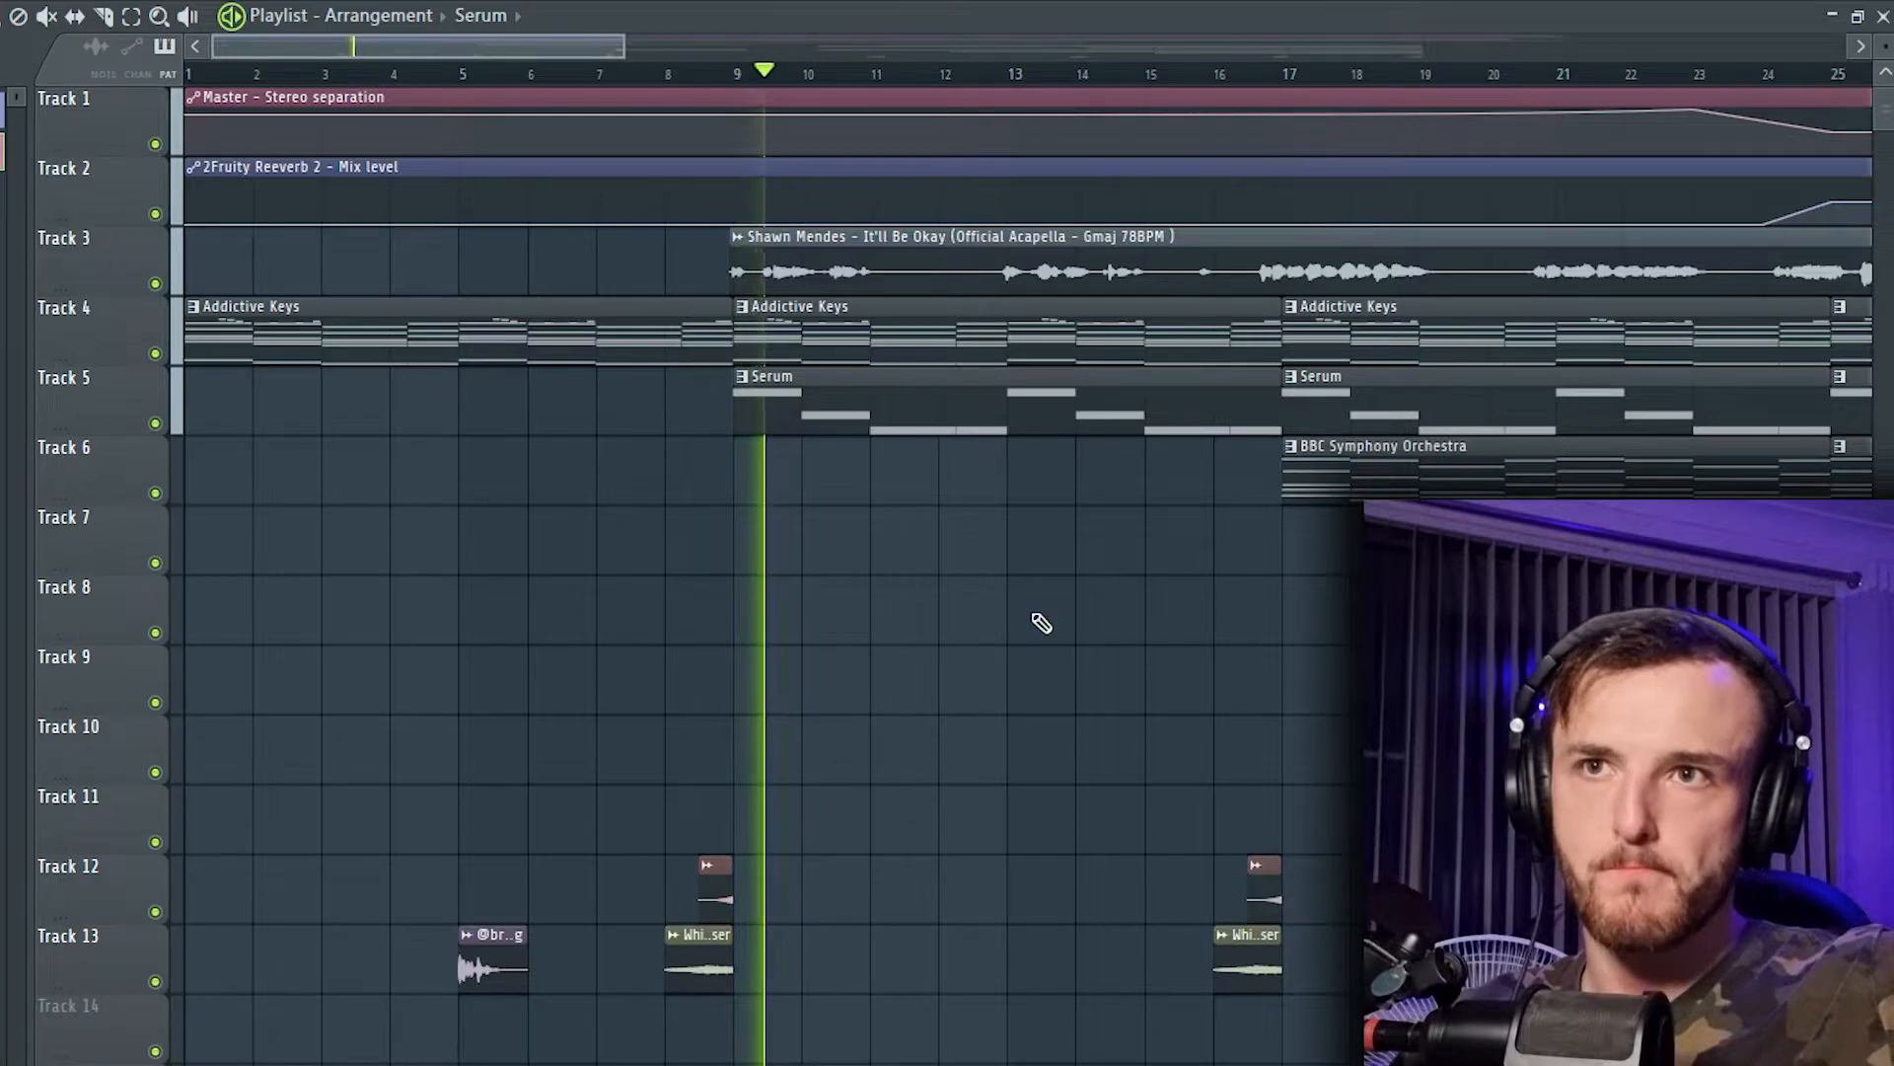
scroll(1041, 623, "down", 3)
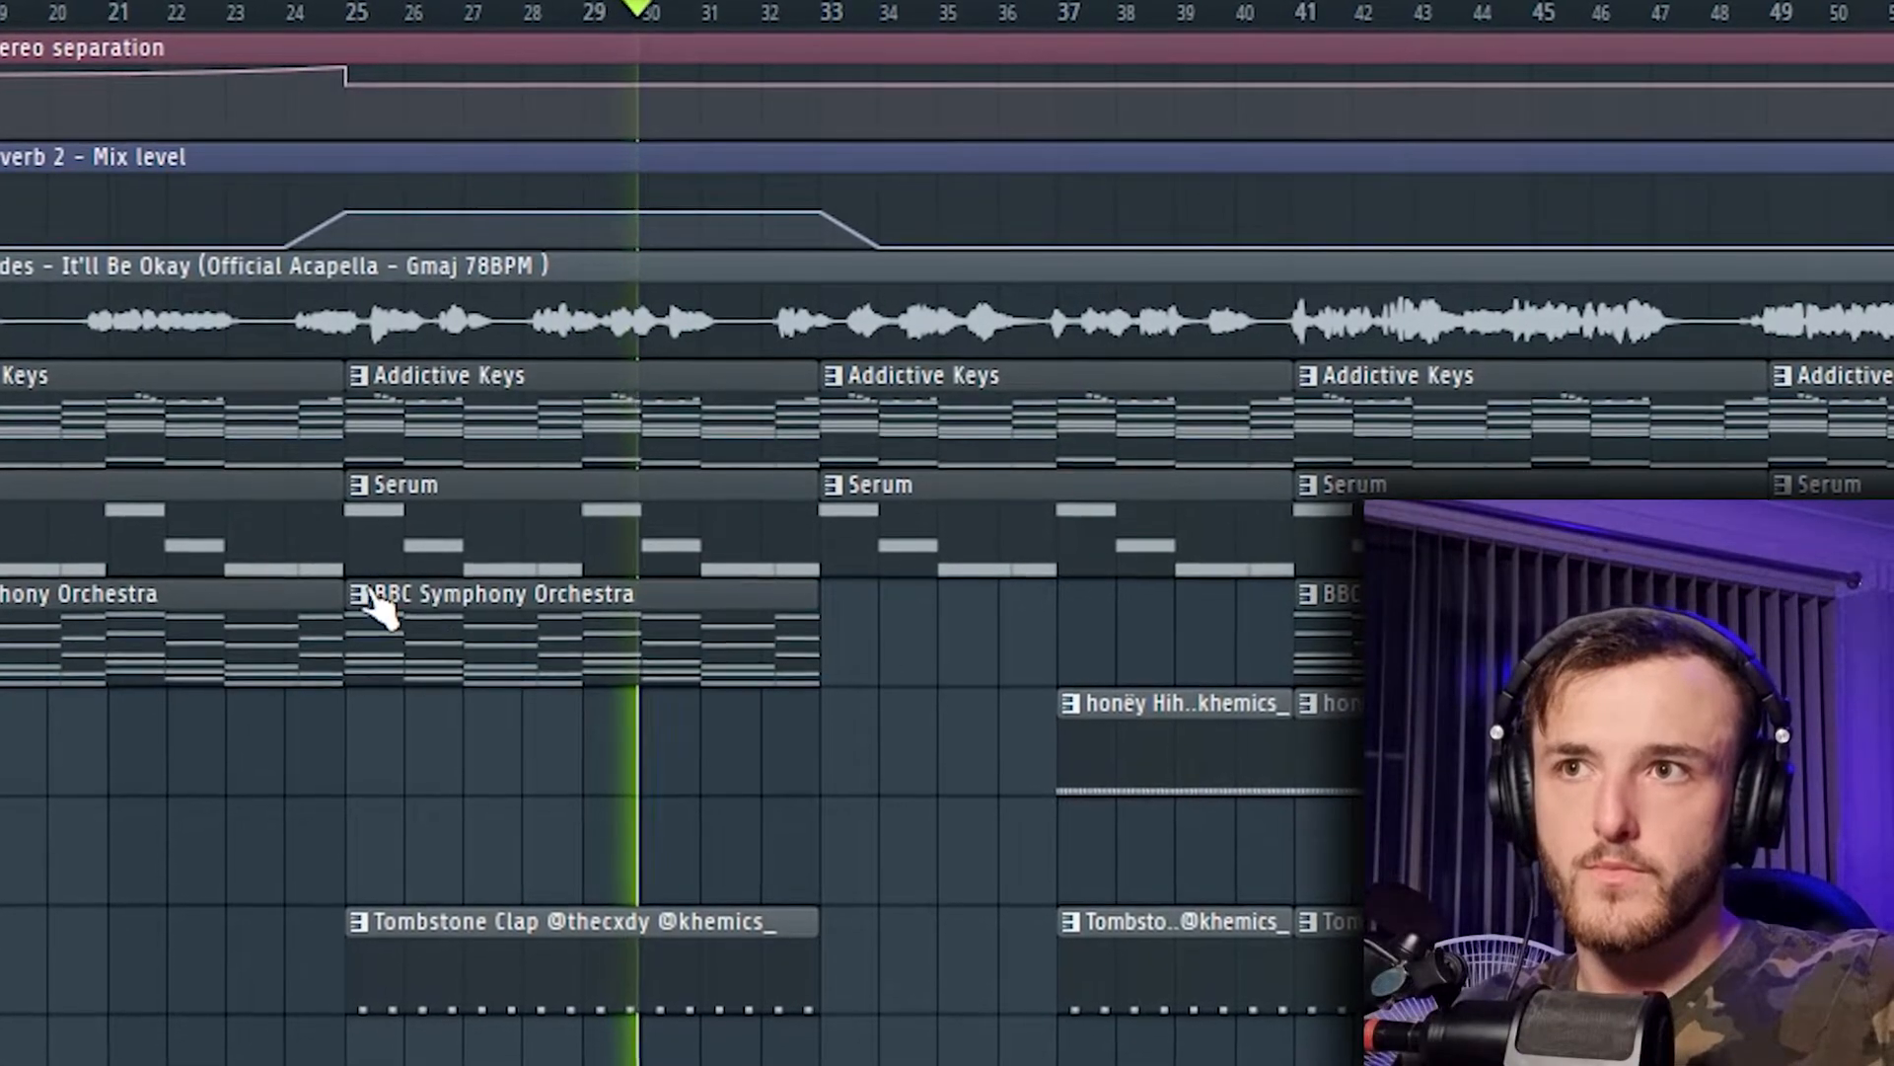
Step: Make the BBC Symphony Orchestra clip at bar 25 unique and open its notes in the piano roll
left_click(359, 593)
left_click(472, 893)
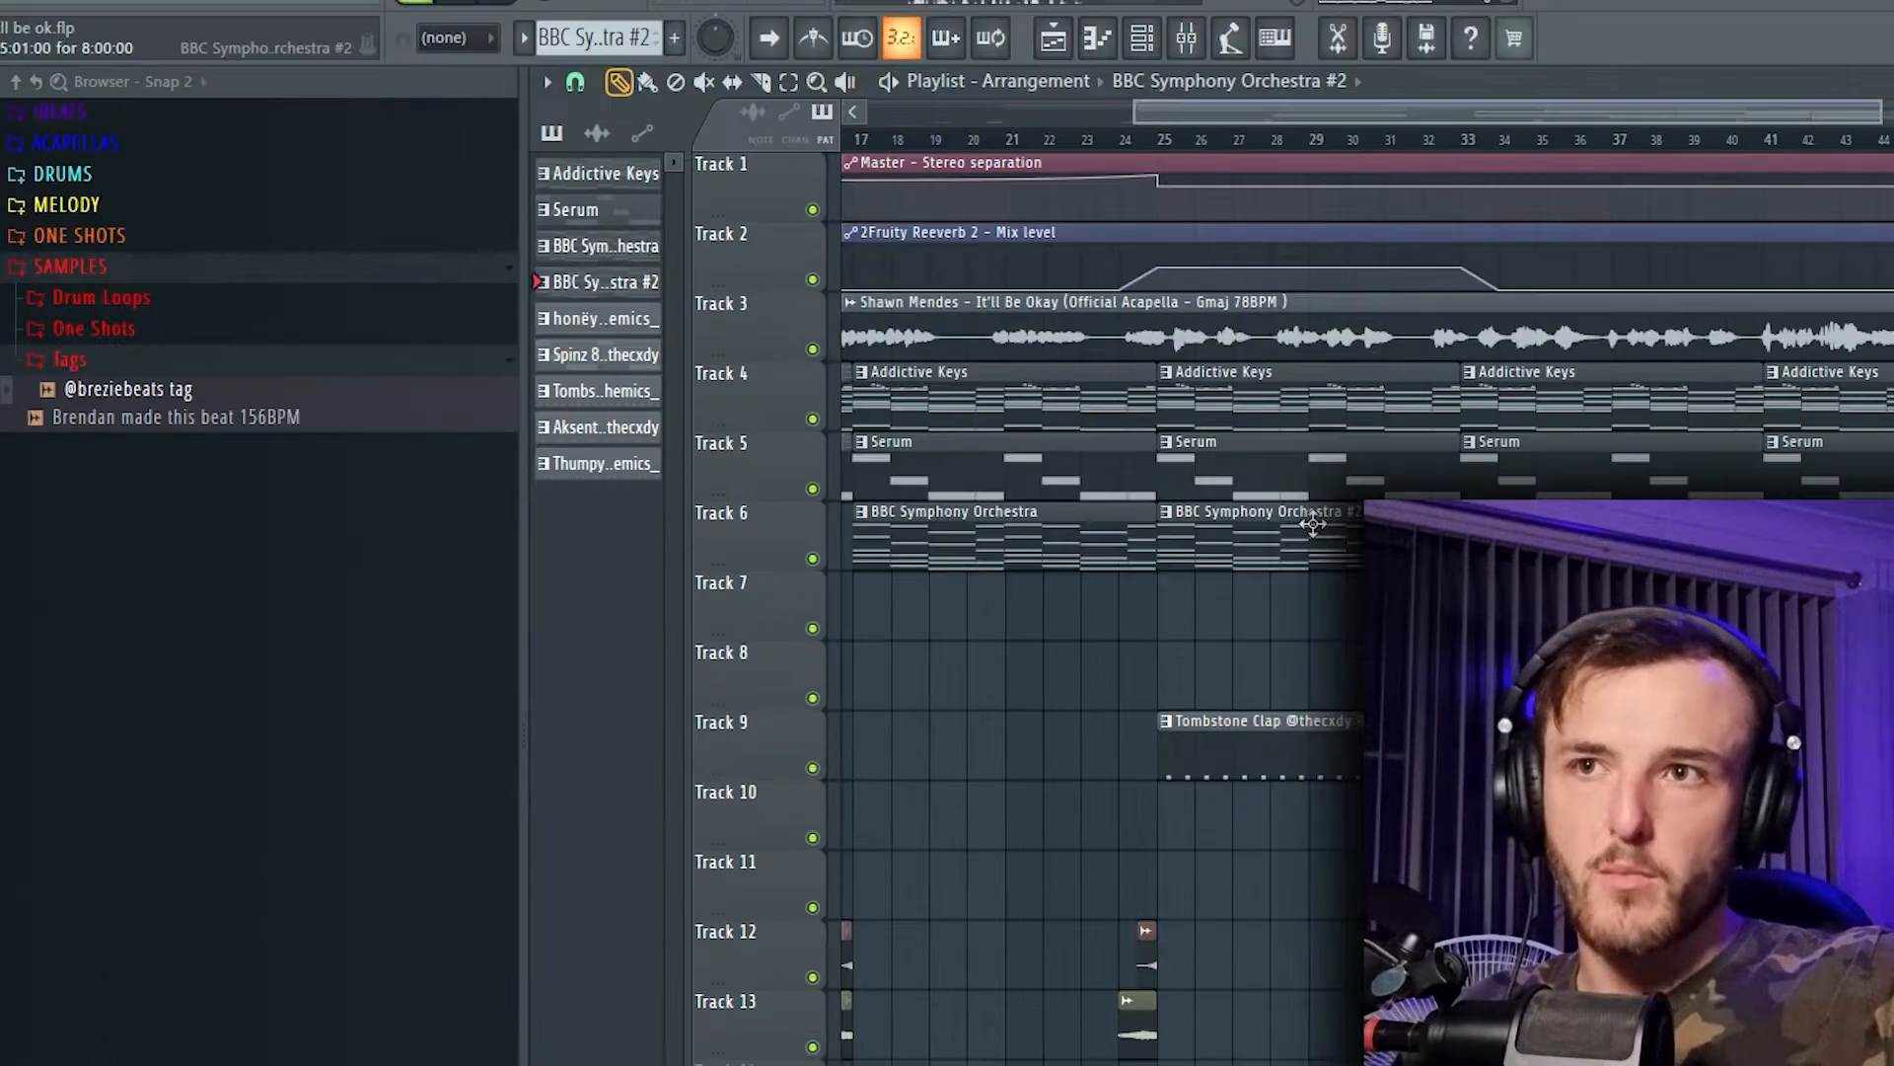
double_click(1312, 524)
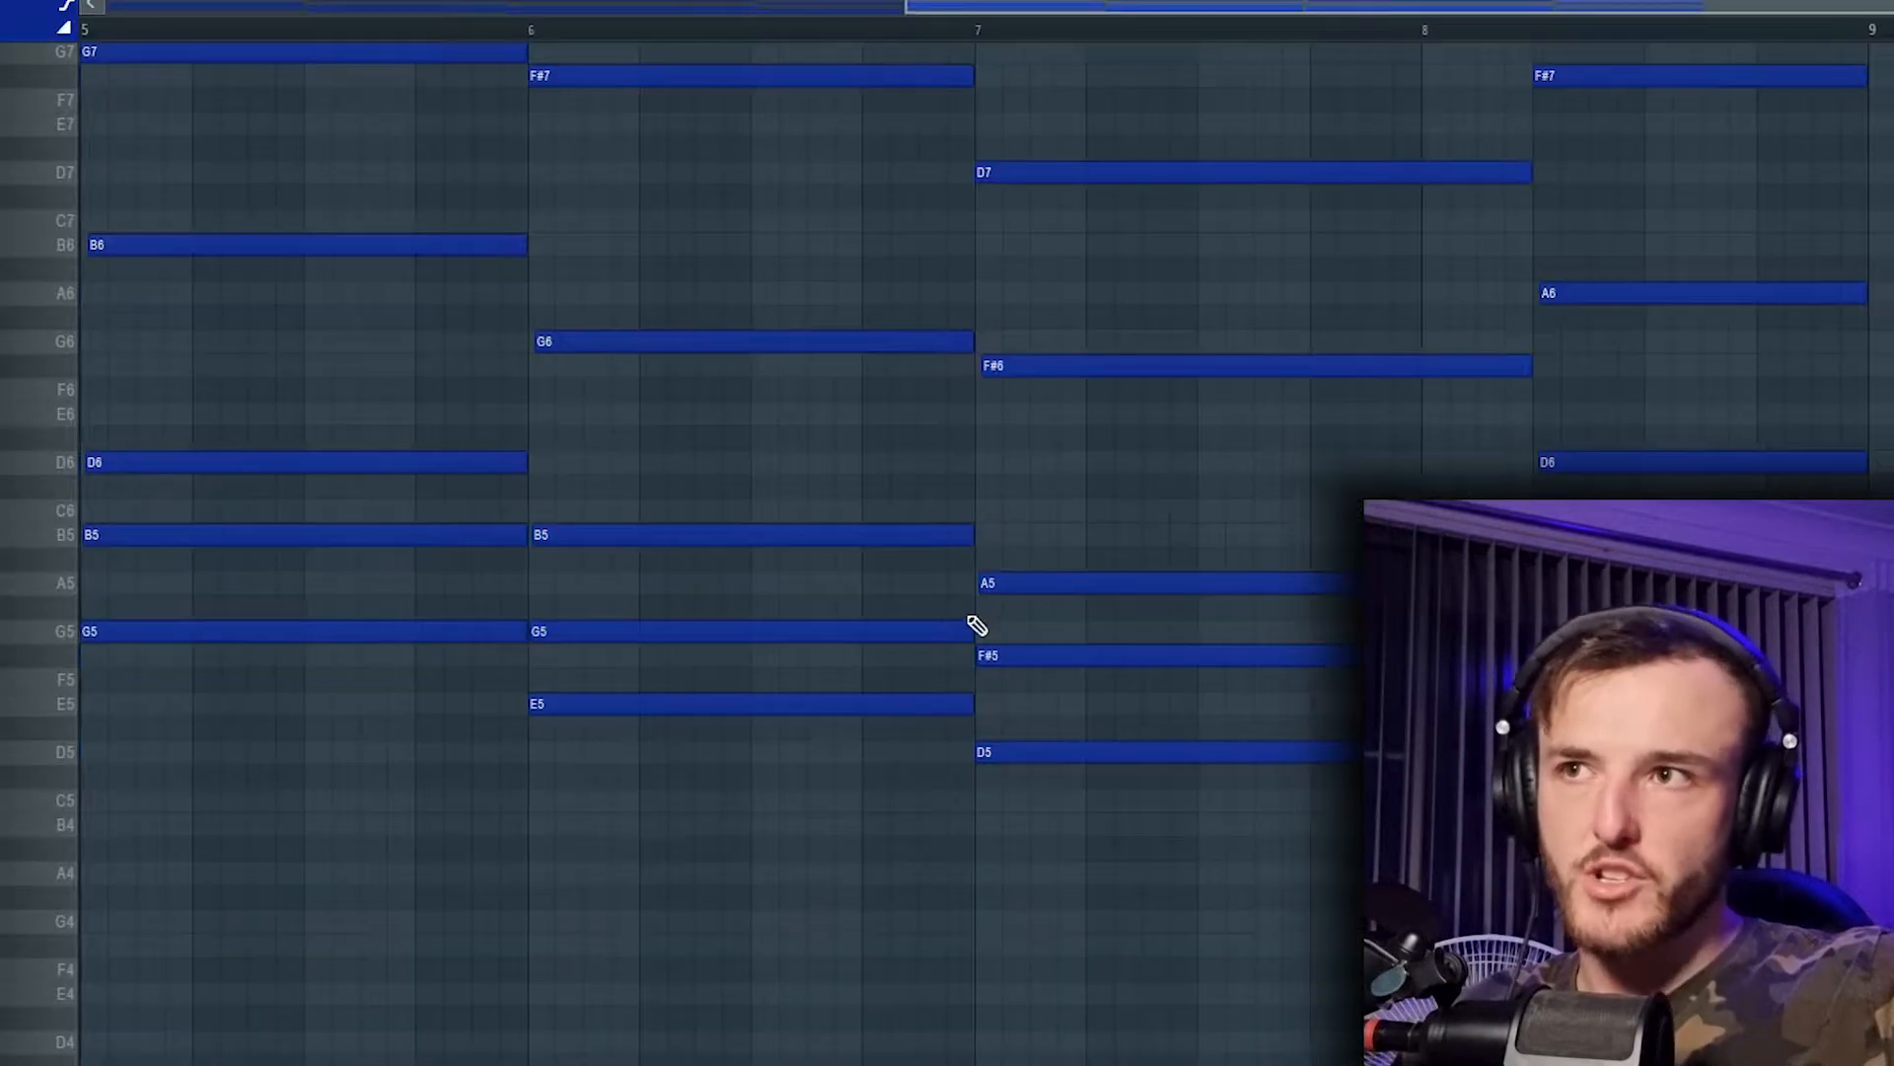
Step: Copy the lower chord notes of the unique BBC Symphony Orchestra pattern and transpose the copies down one octave
scroll(973, 624, "down", 3)
scroll(1323, 780, "up", 2)
left_click_drag(1830, 1046, 148, 851)
scroll(783, 689, "down", 5)
key("ctrl+c")
key("ctrl+v")
key("ctrl+Down")
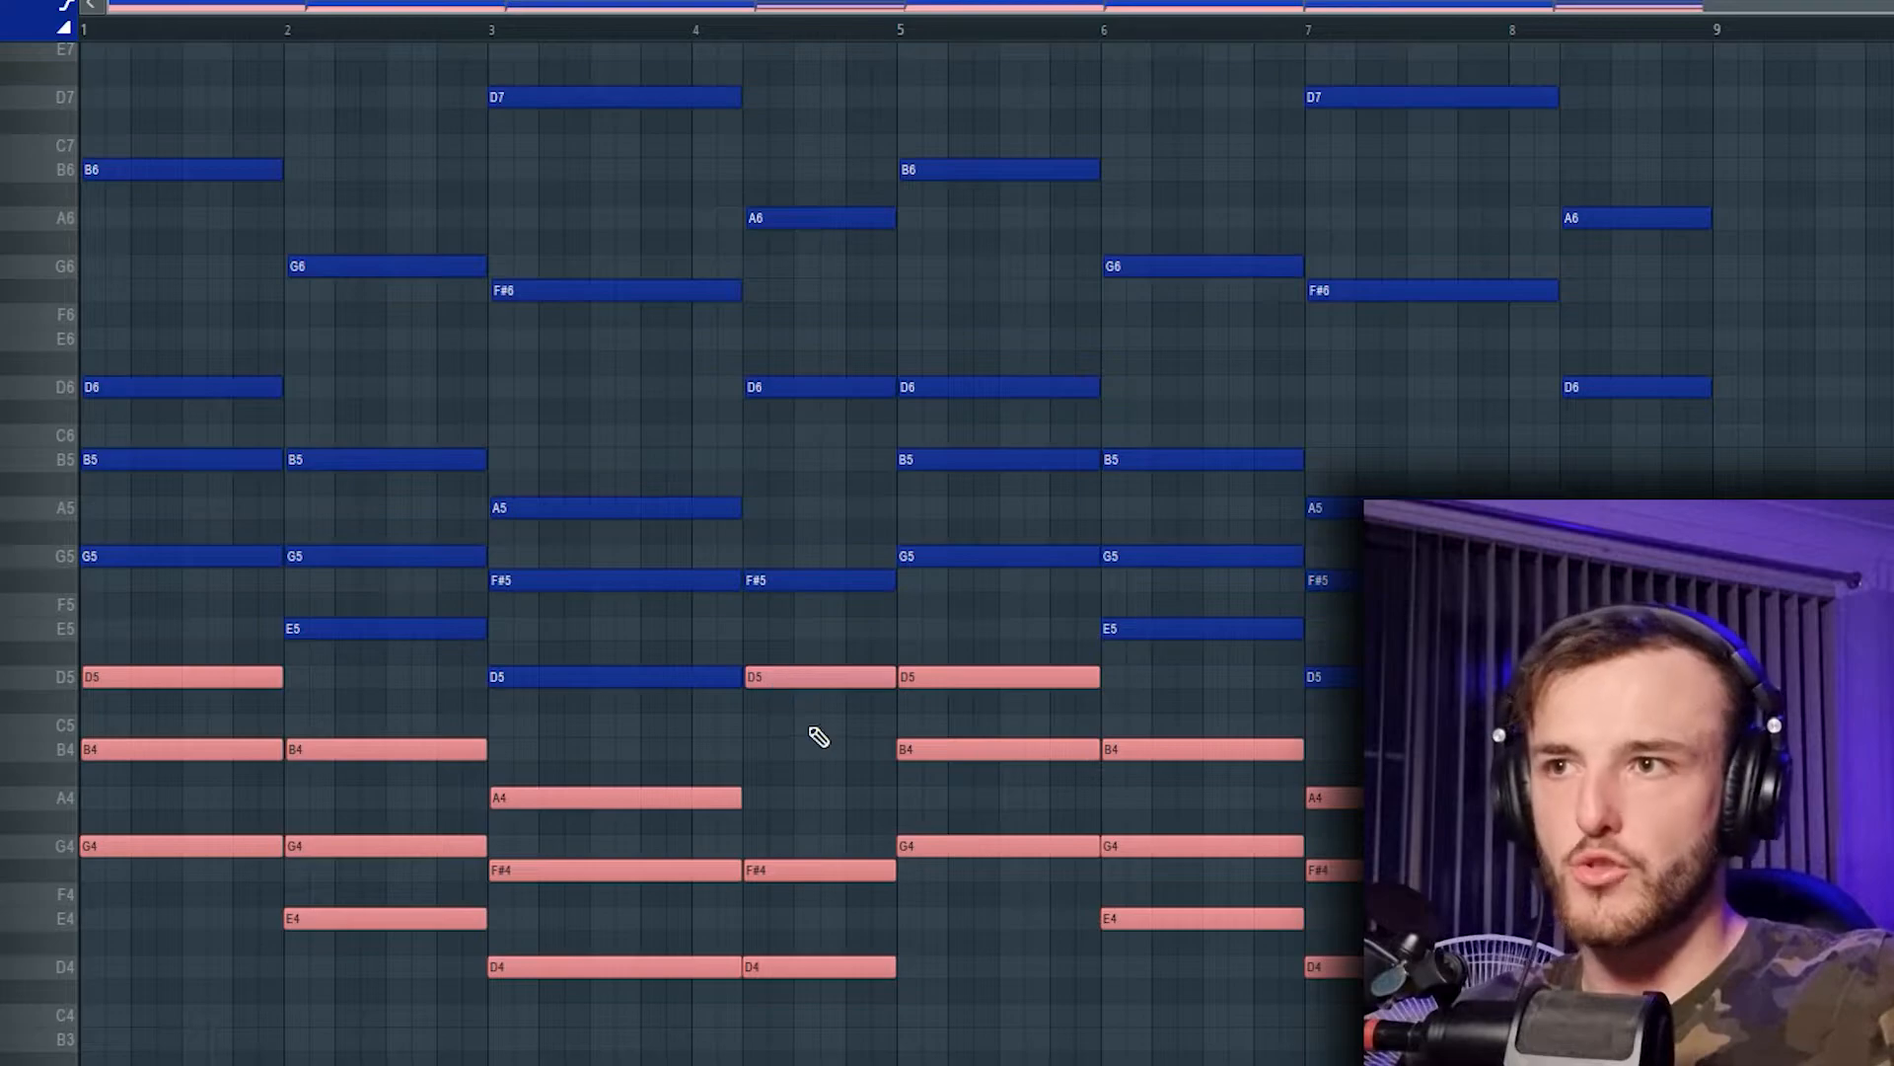
key("ctrl+d")
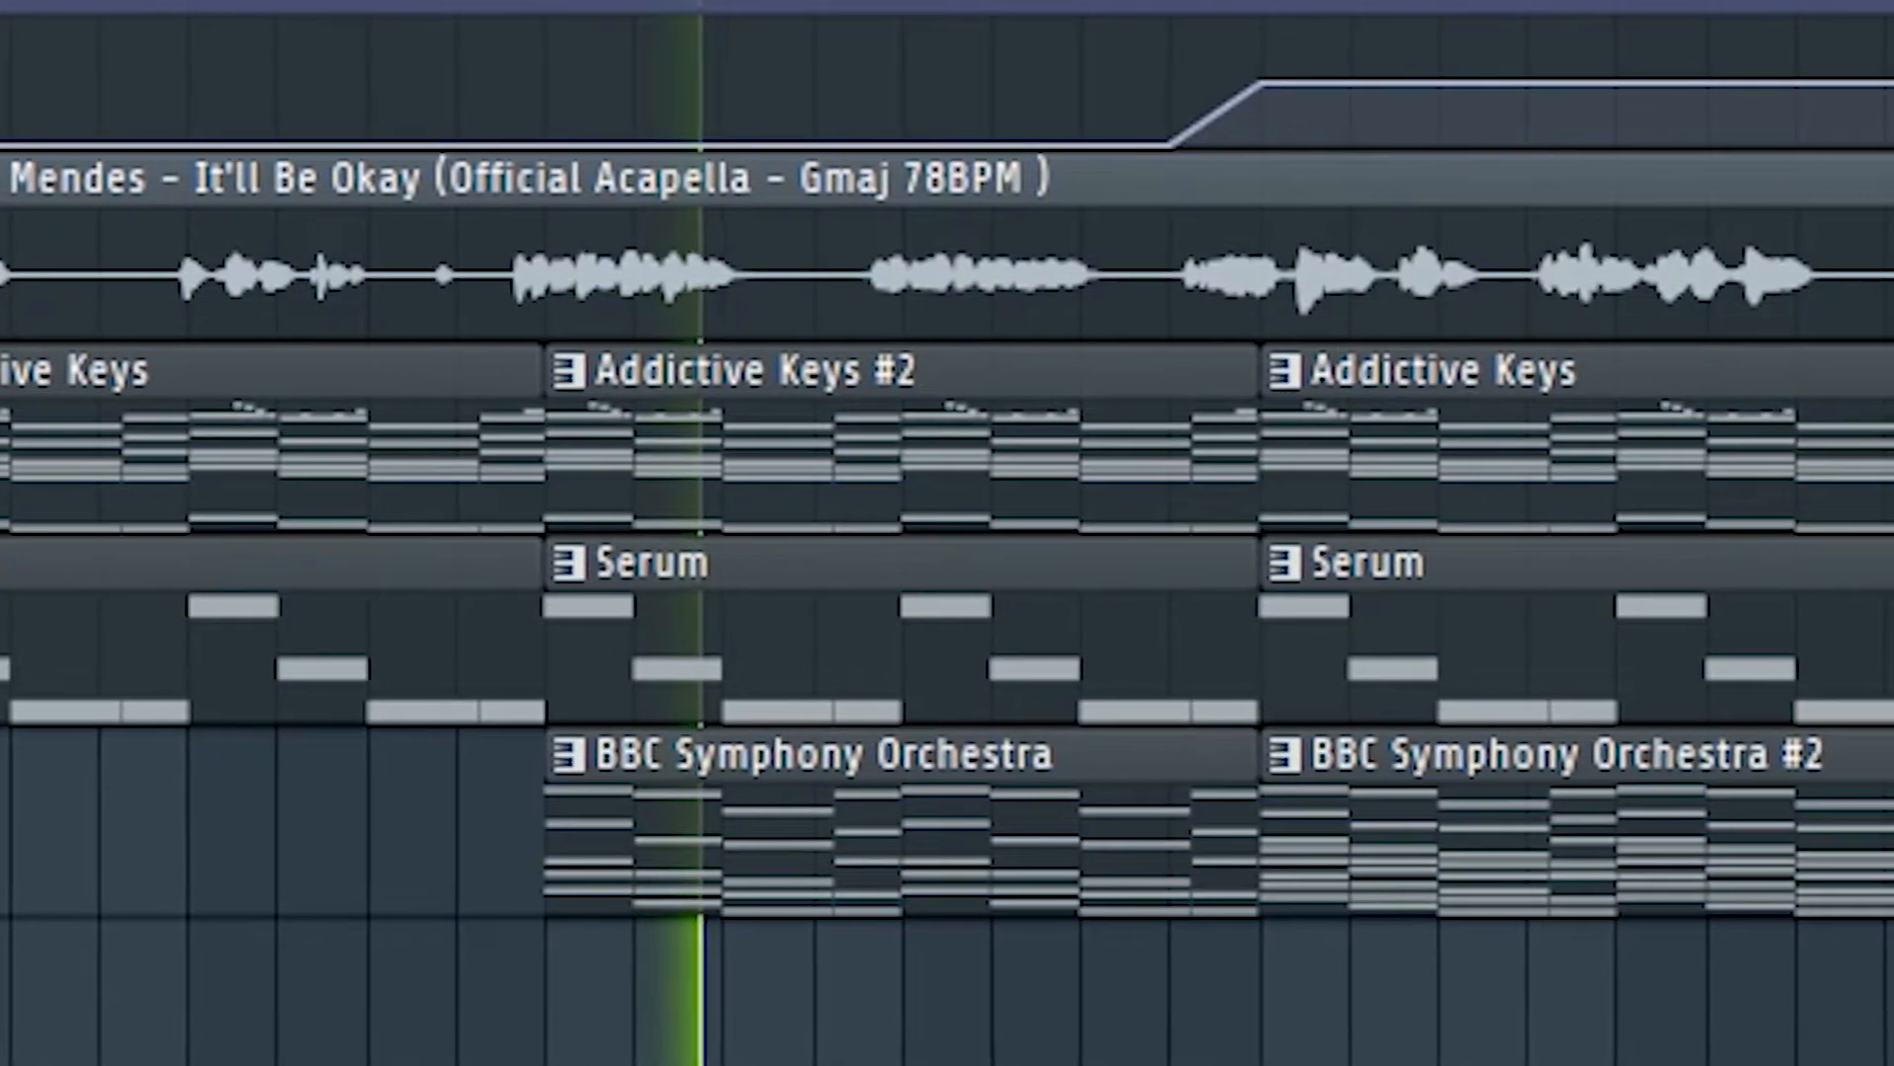
Step: Load a Gross Beat preset for Addictive Keys and activate one of its time effects
scroll(948, 533, "down", 2)
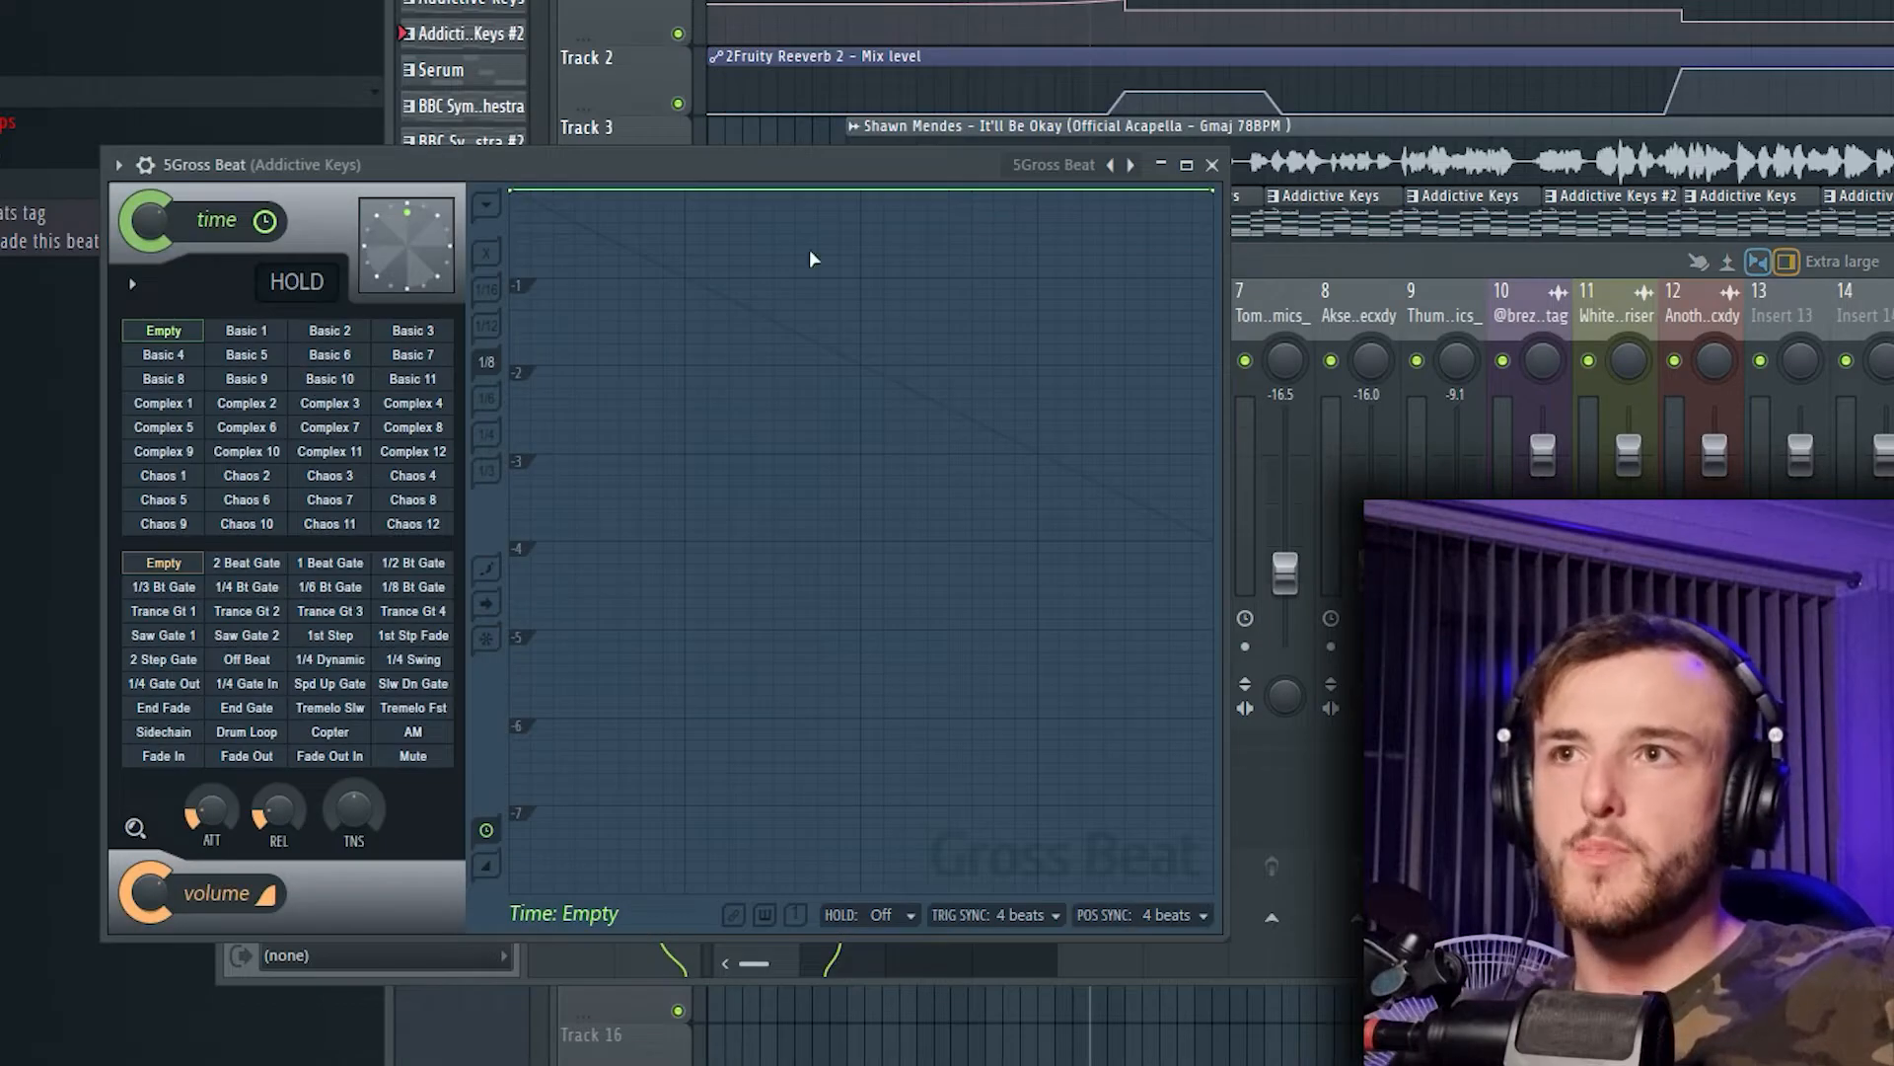
left_click(1032, 168)
left_click(1135, 258)
left_click(330, 499)
left_click(1212, 165)
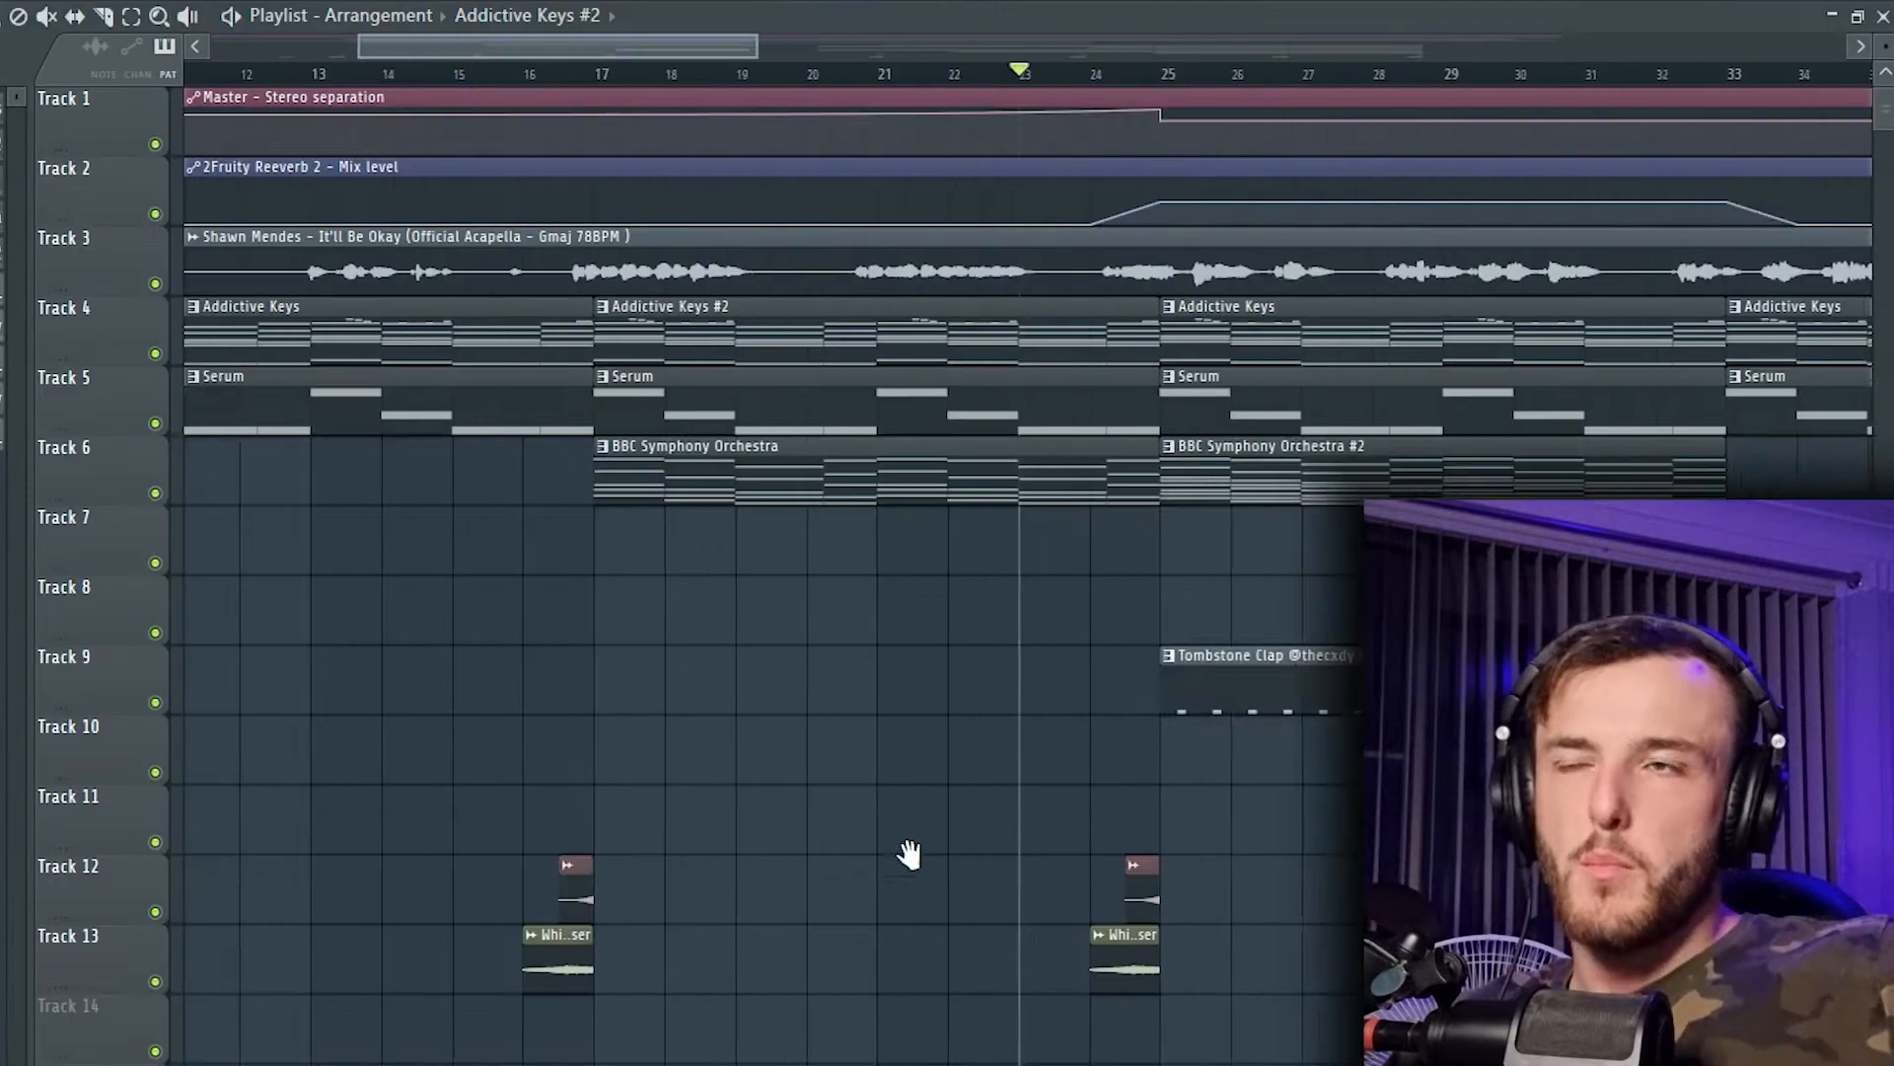
scroll(817, 592, "left", 2)
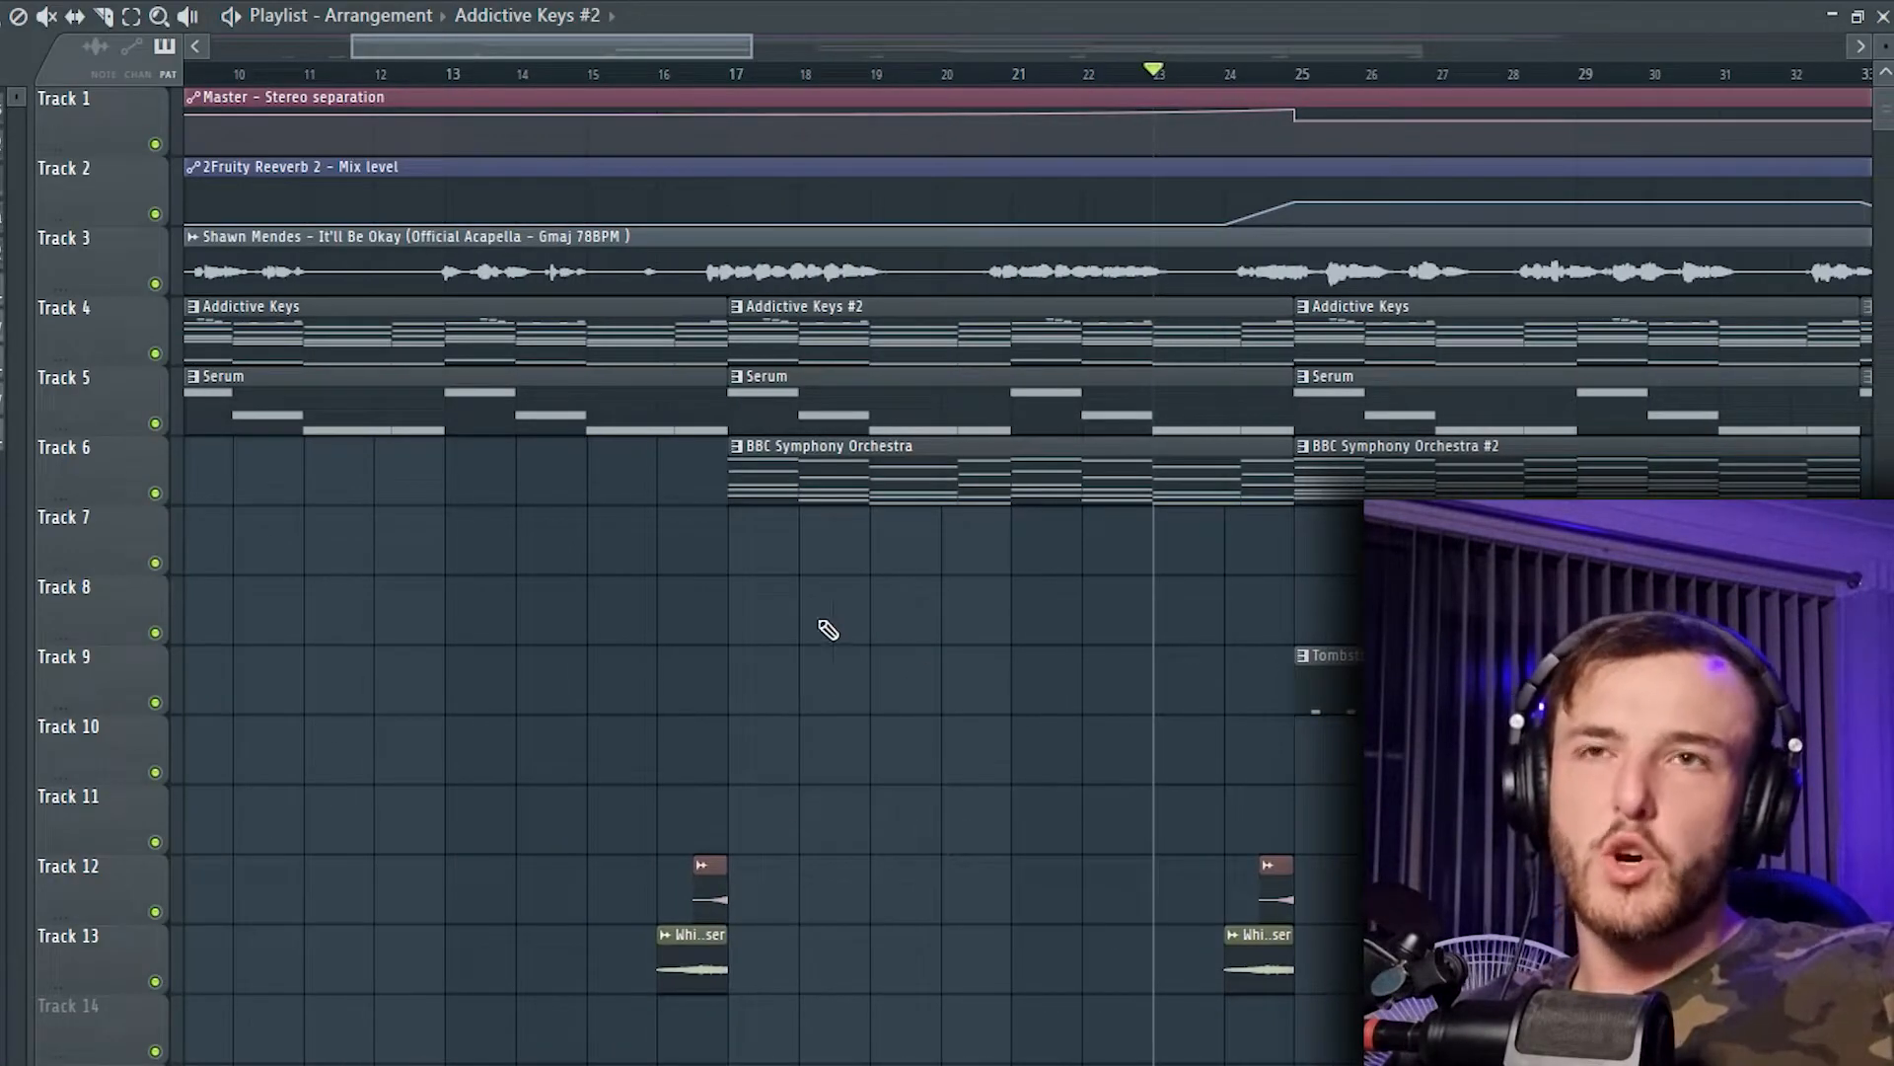
scroll(792, 699, "up", 3)
scroll(834, 720, "up", 3)
scroll(943, 753, "down", 2)
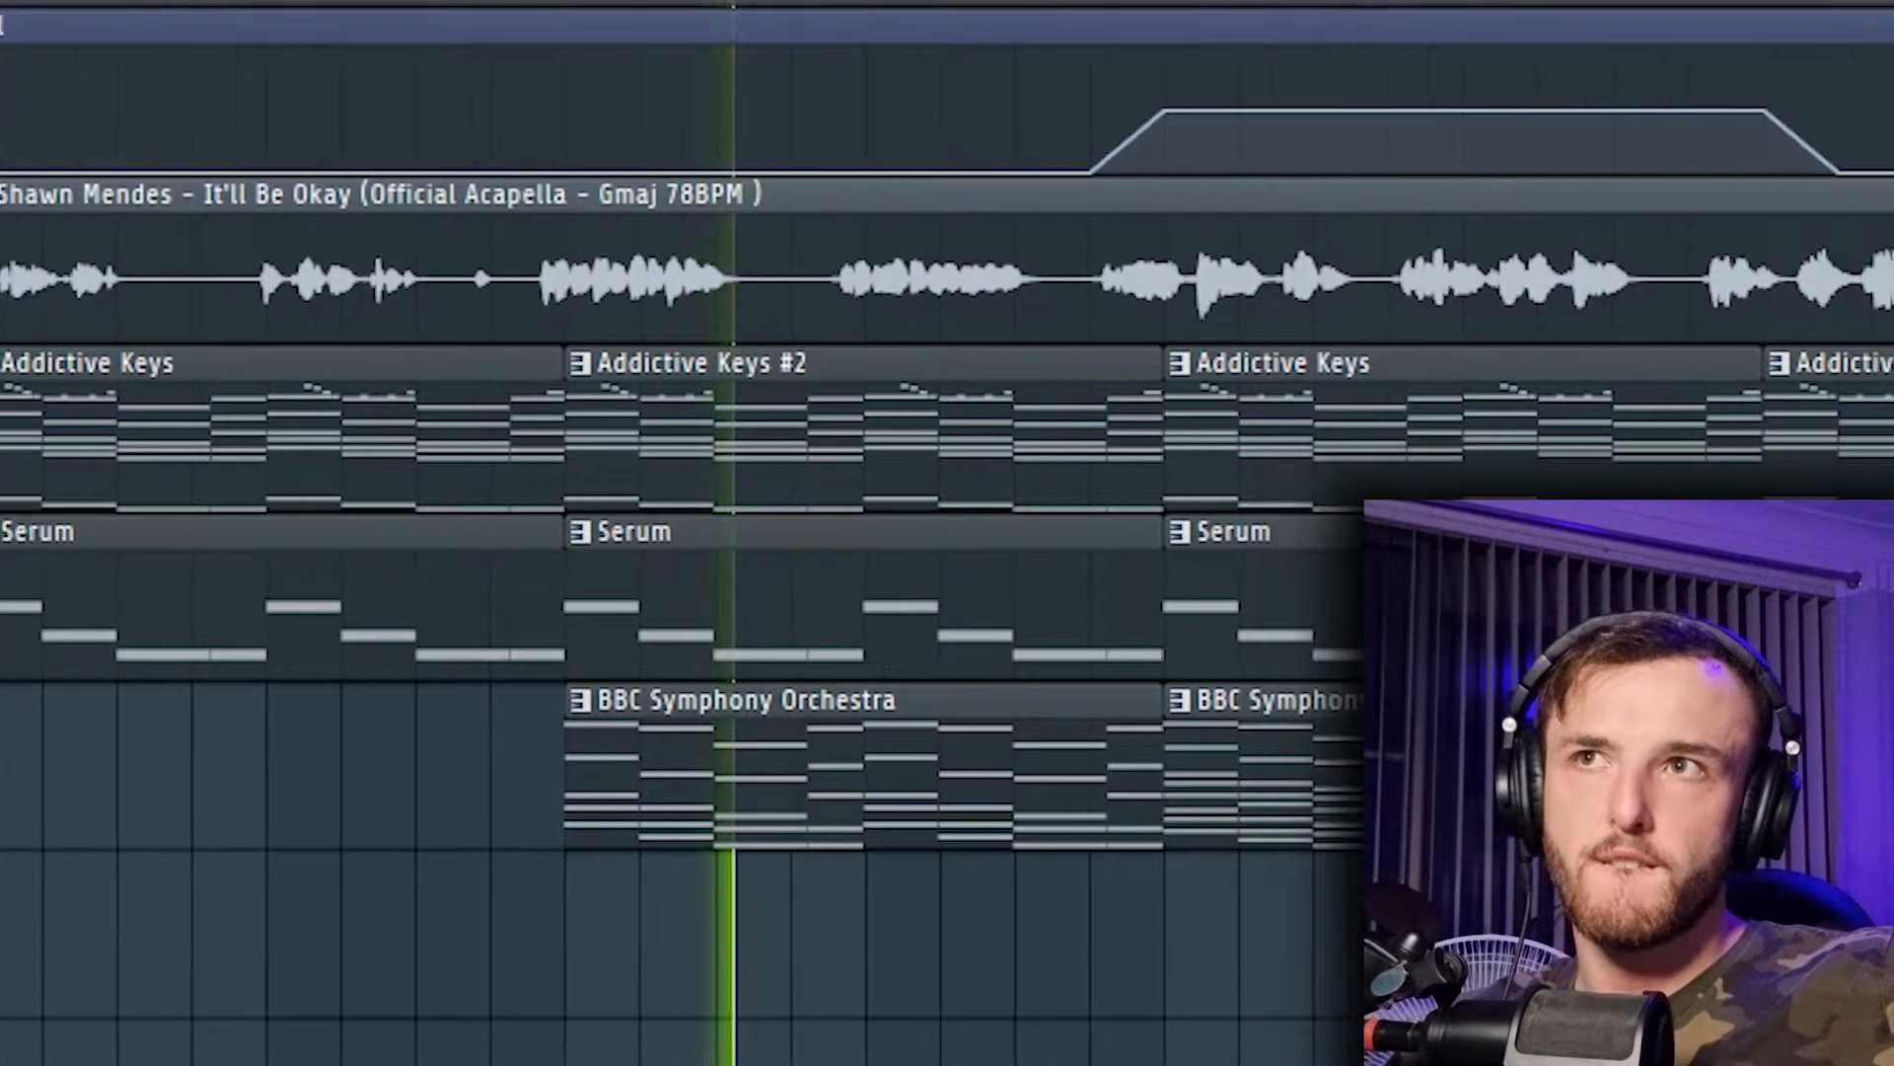
Step: Play the break around bar 44 and extend the Serum and BBC Symphony Orchestra clips through the gap to bar 45
key("Page_Down")
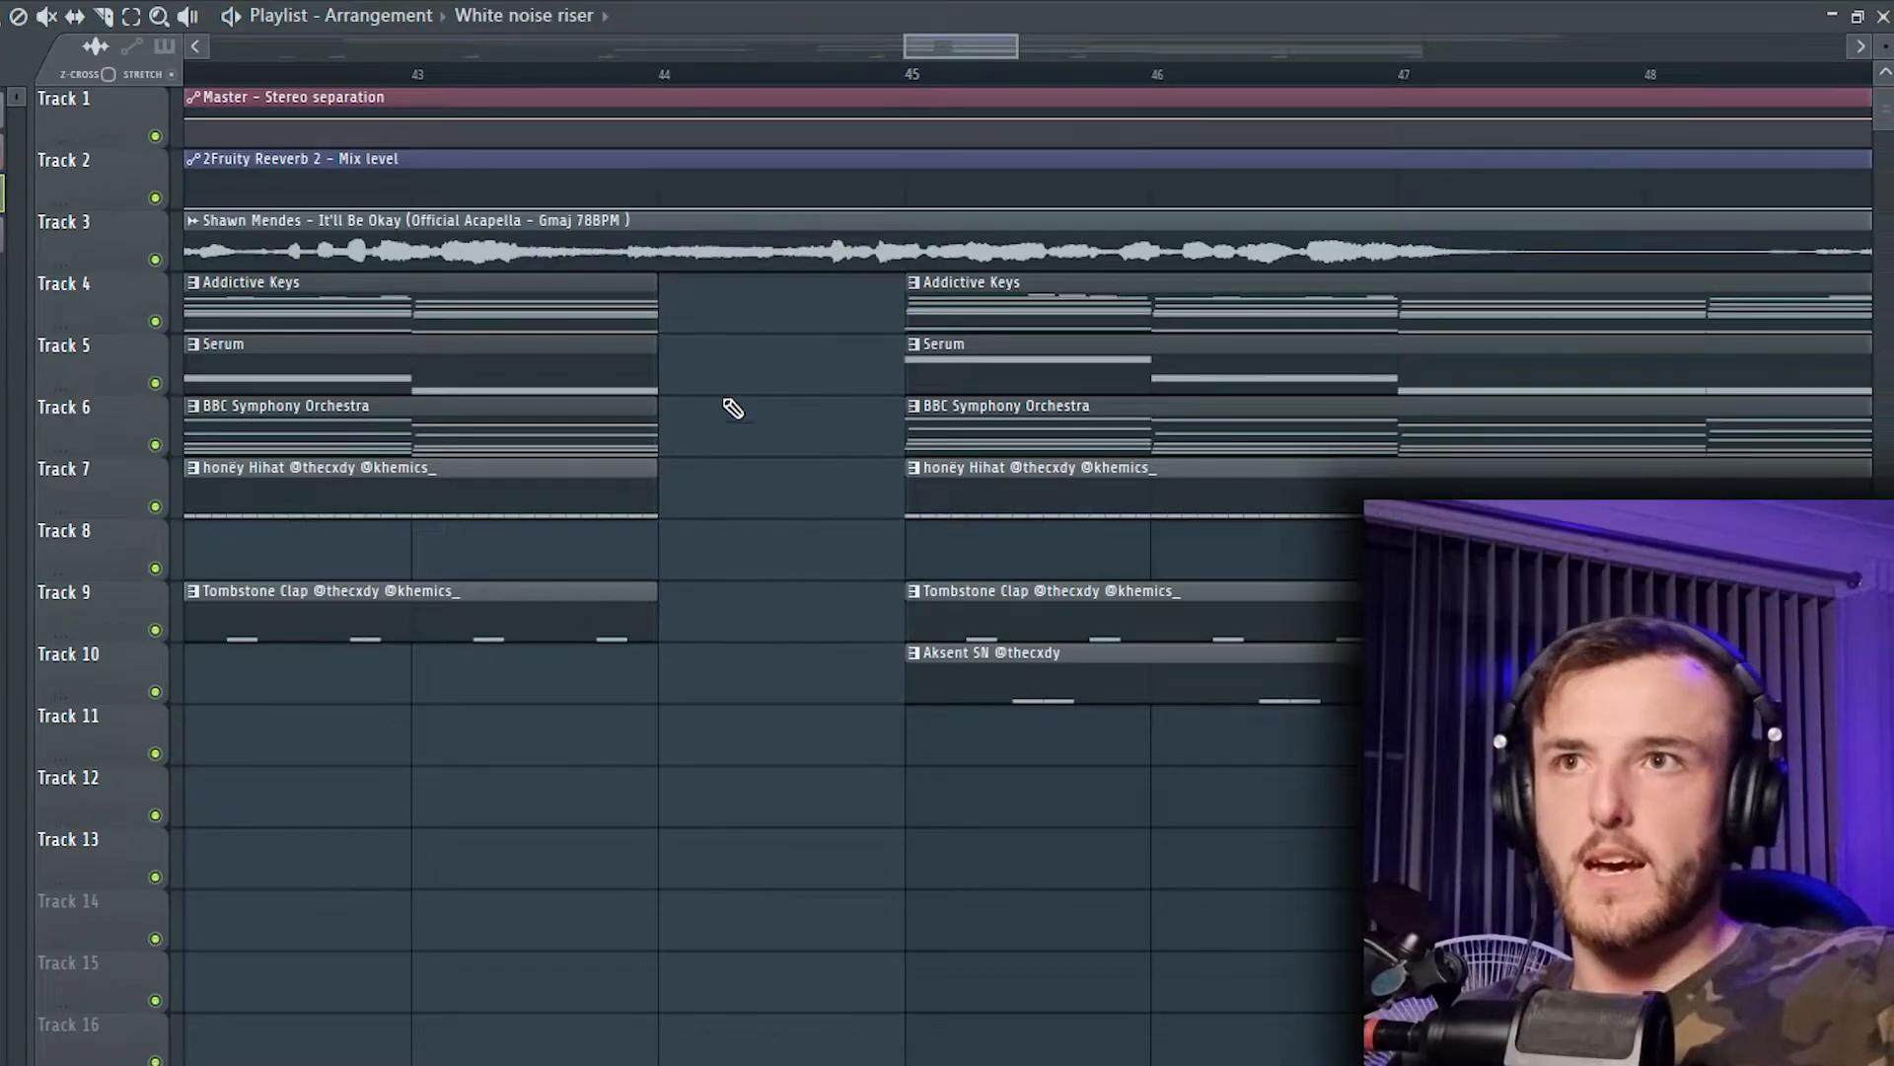
scroll(726, 401, "down", 3)
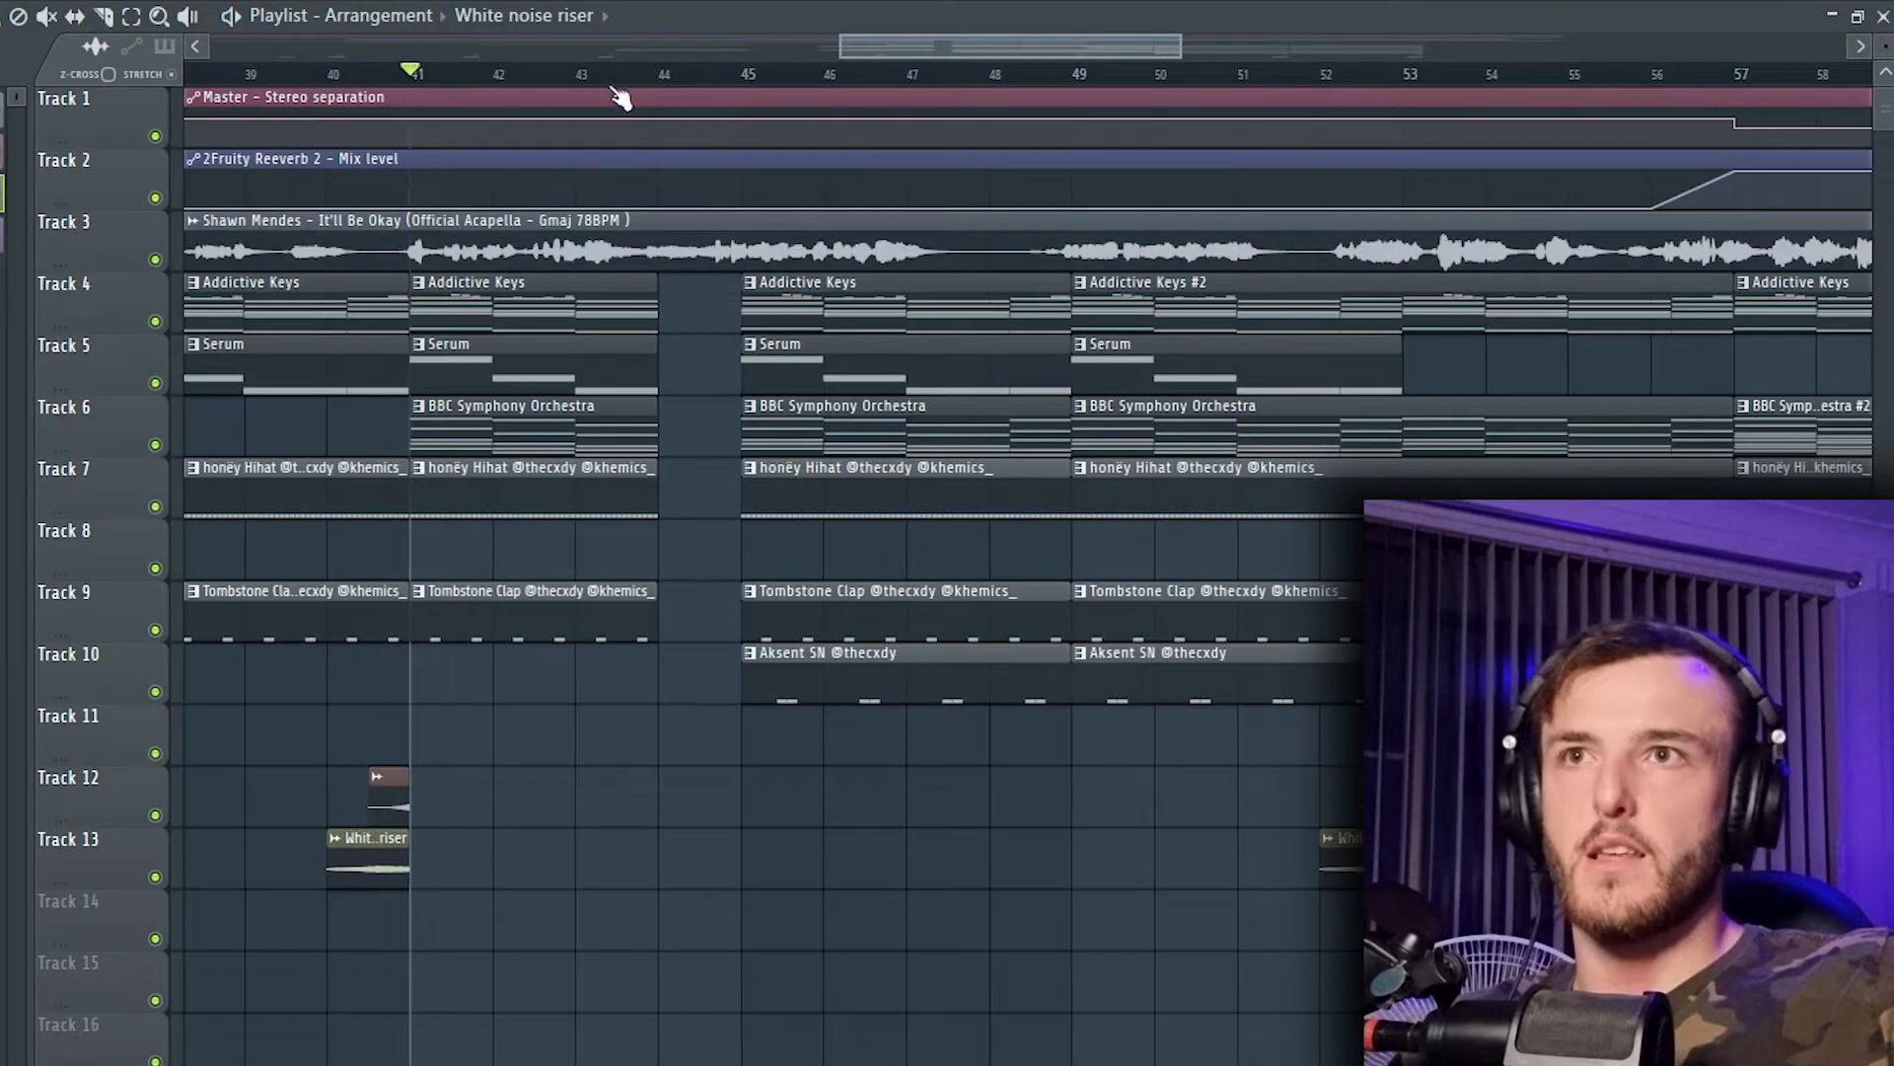
left_click(575, 91)
scroll(652, 172, "left", 2)
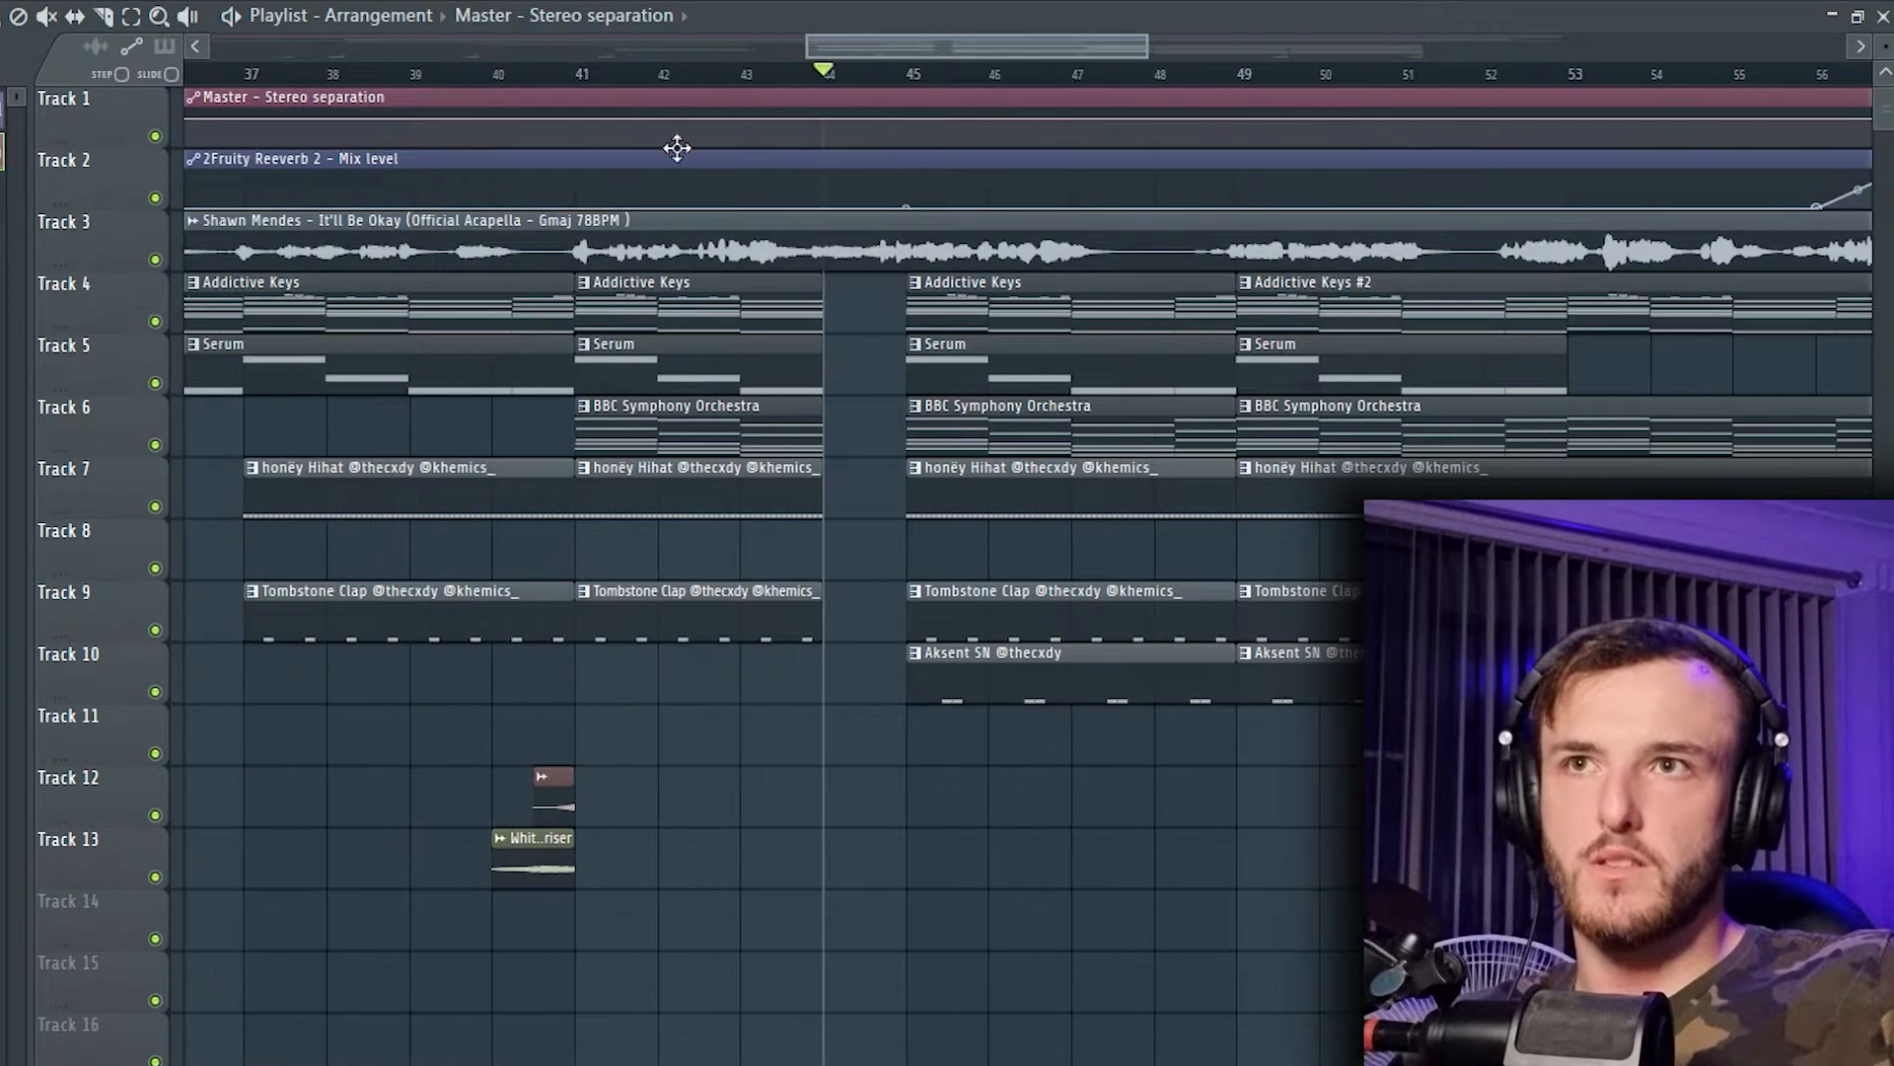
scroll(870, 483, "up", 3)
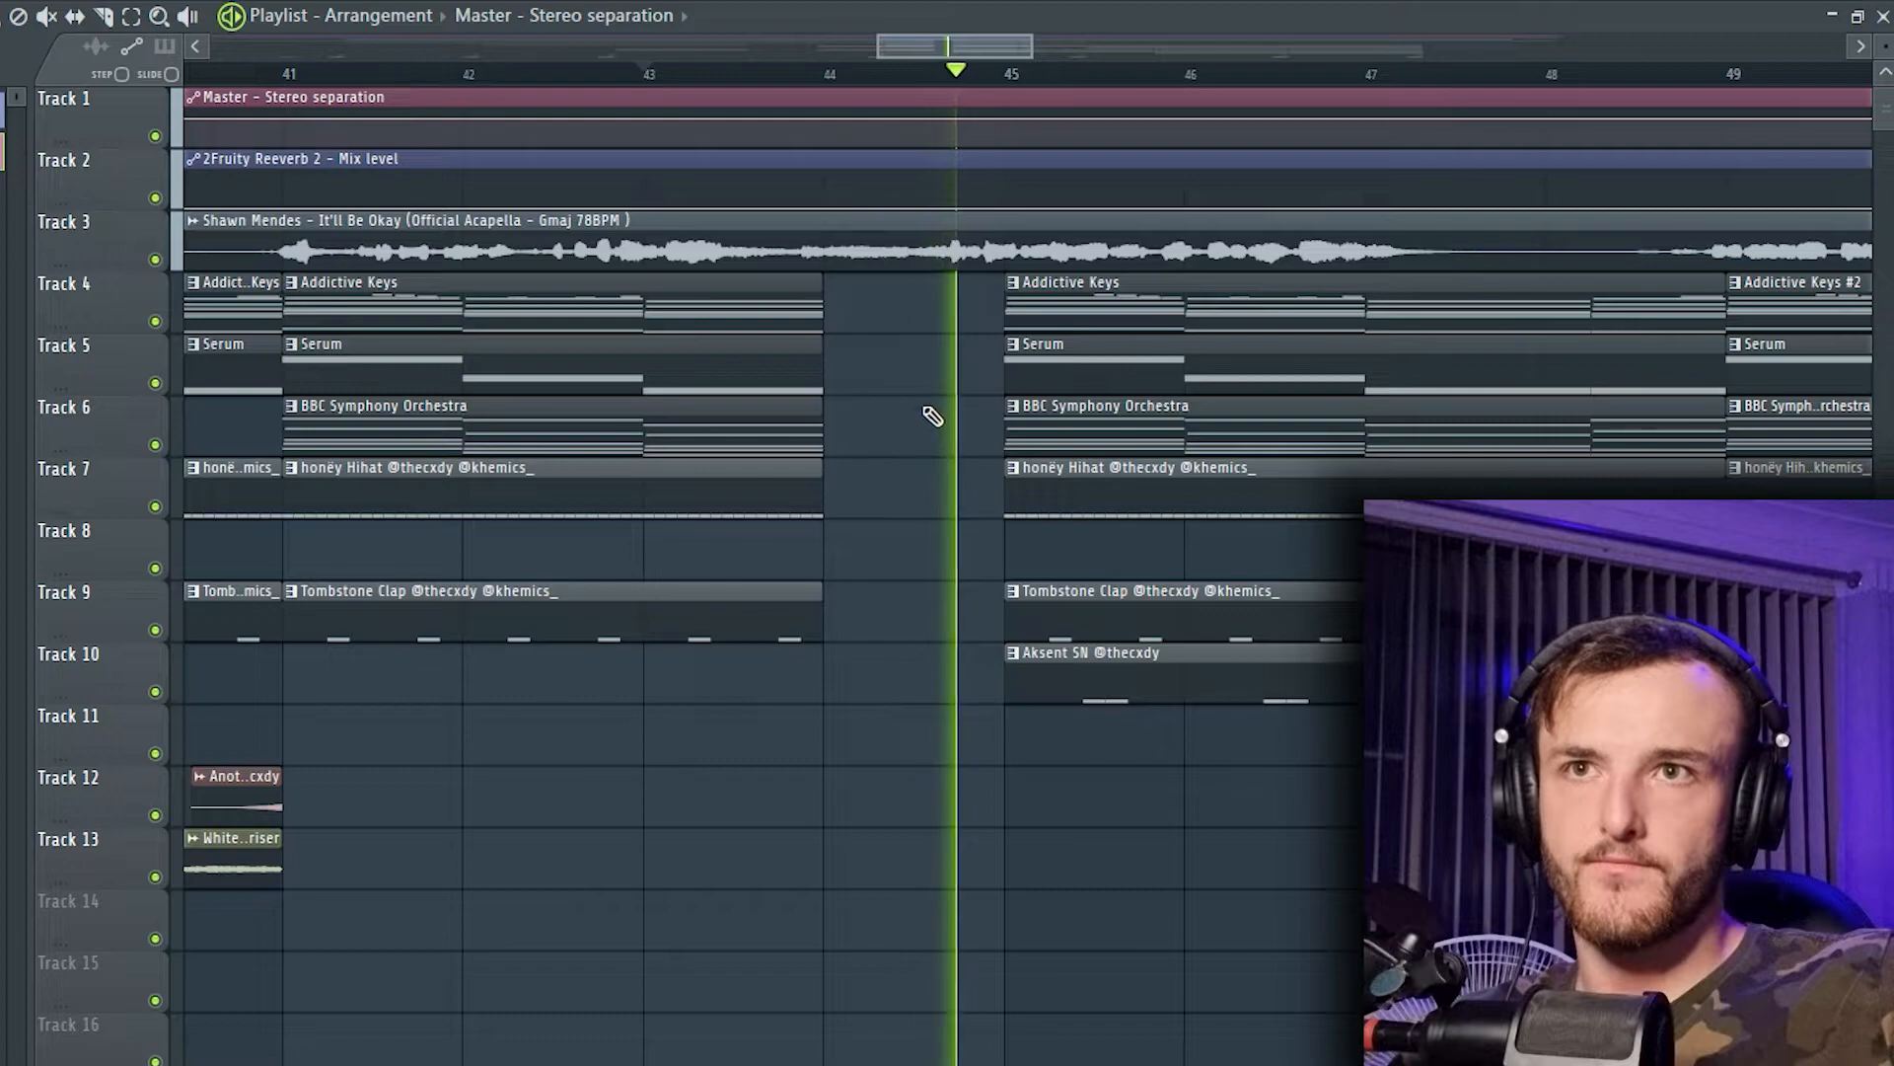
scroll(983, 381, "down", 2)
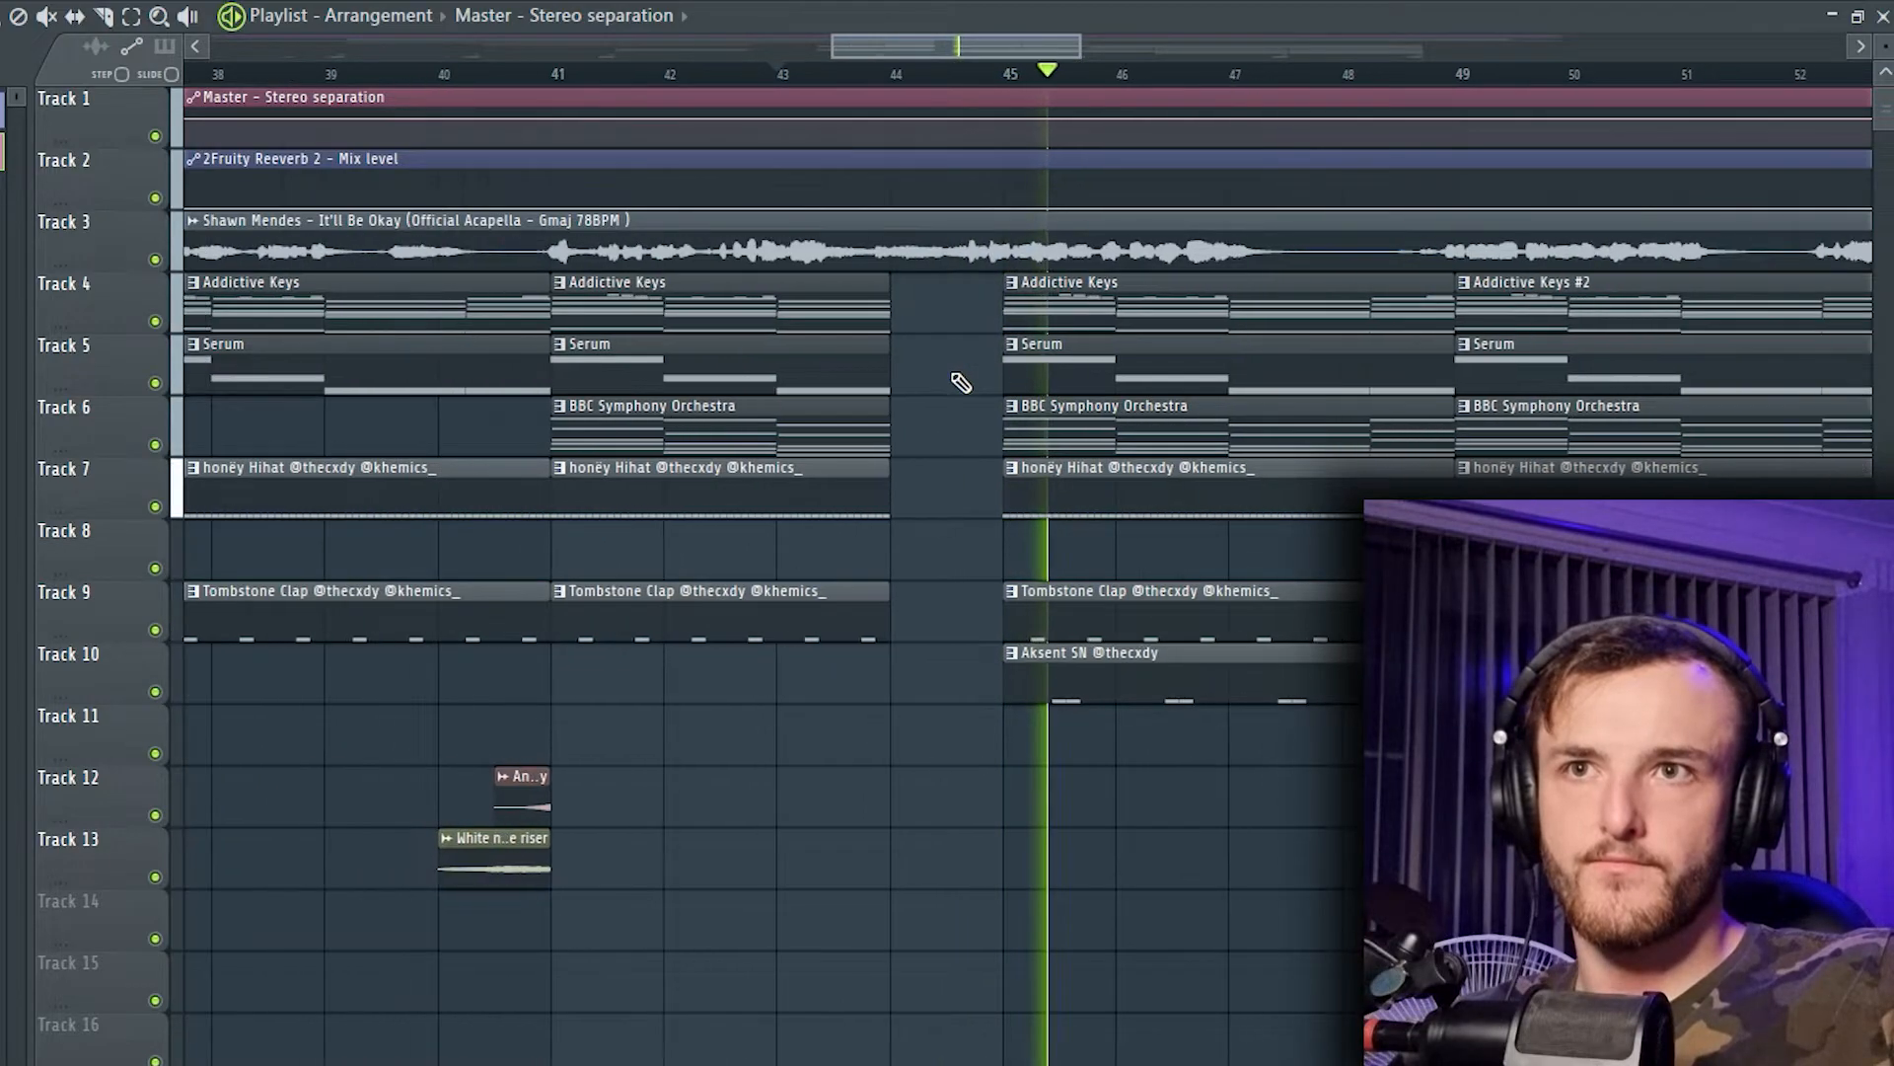
key("space")
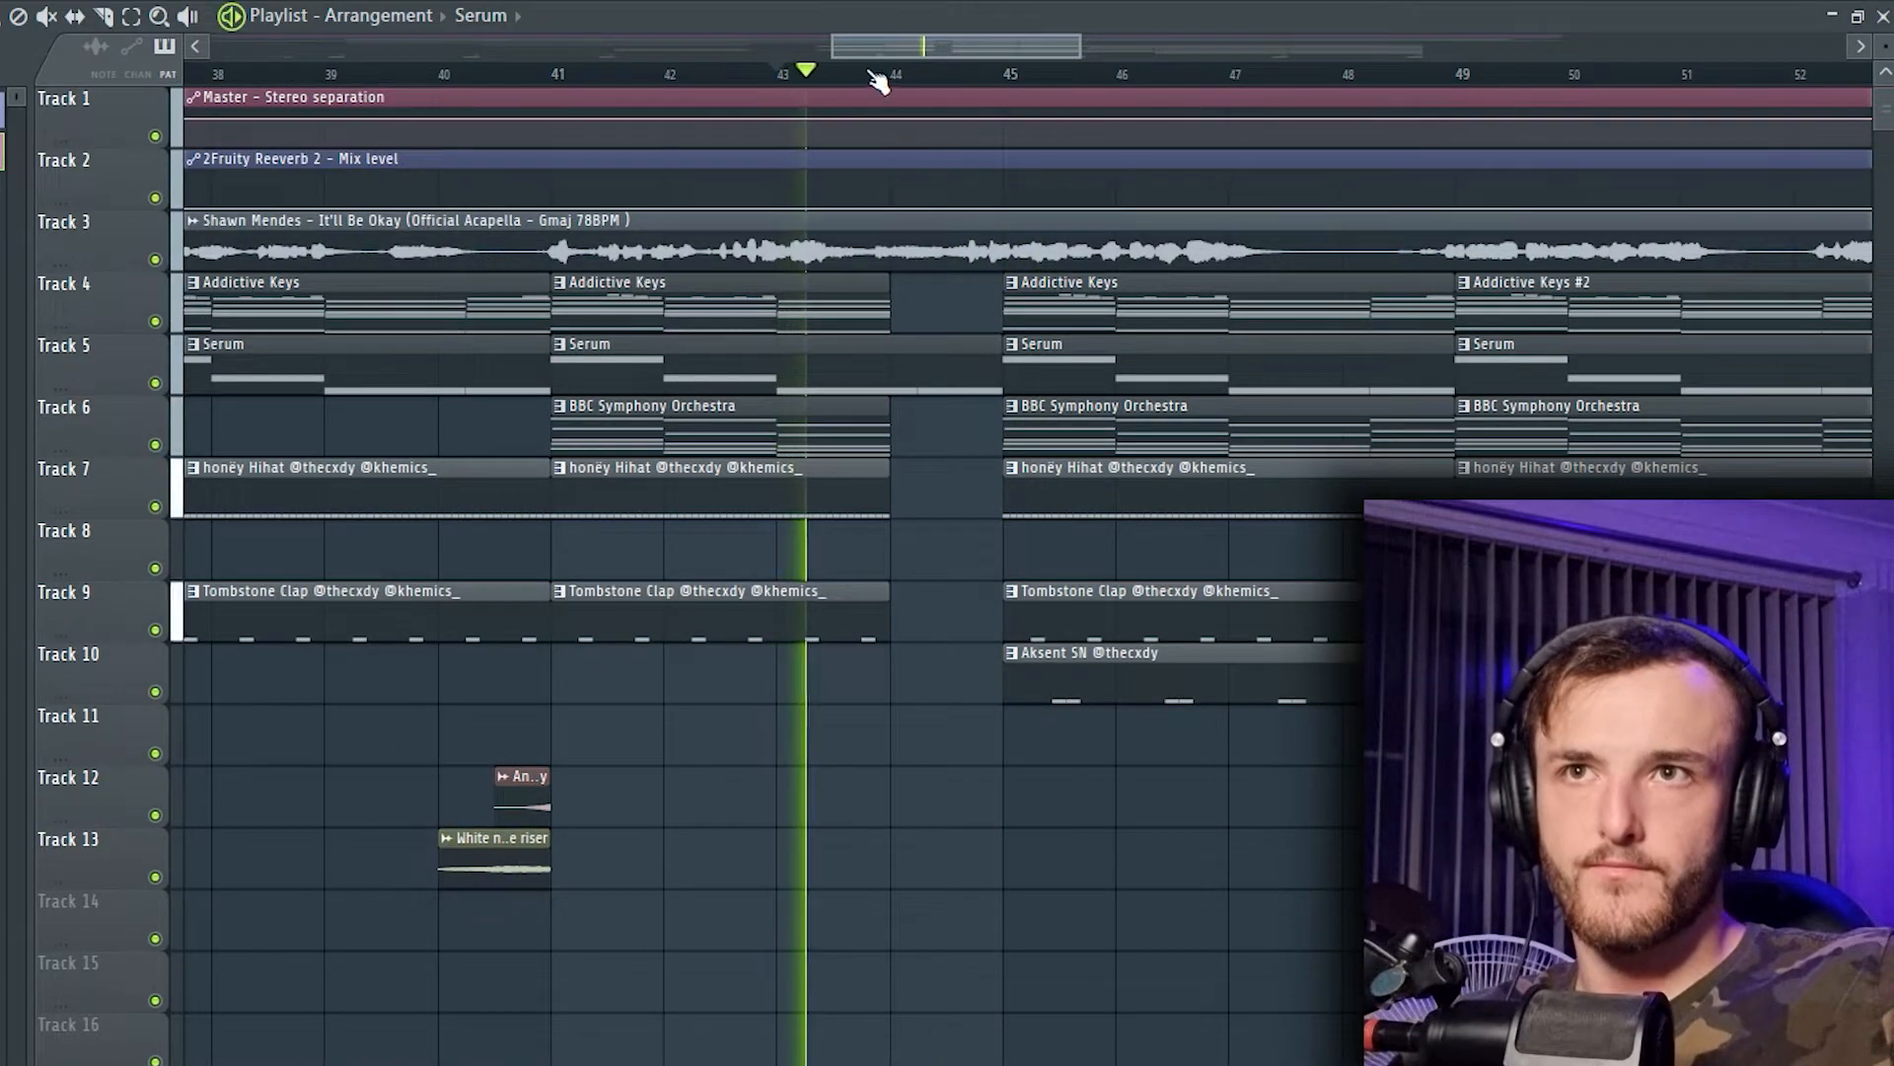
left_click_drag(885, 434, 978, 443)
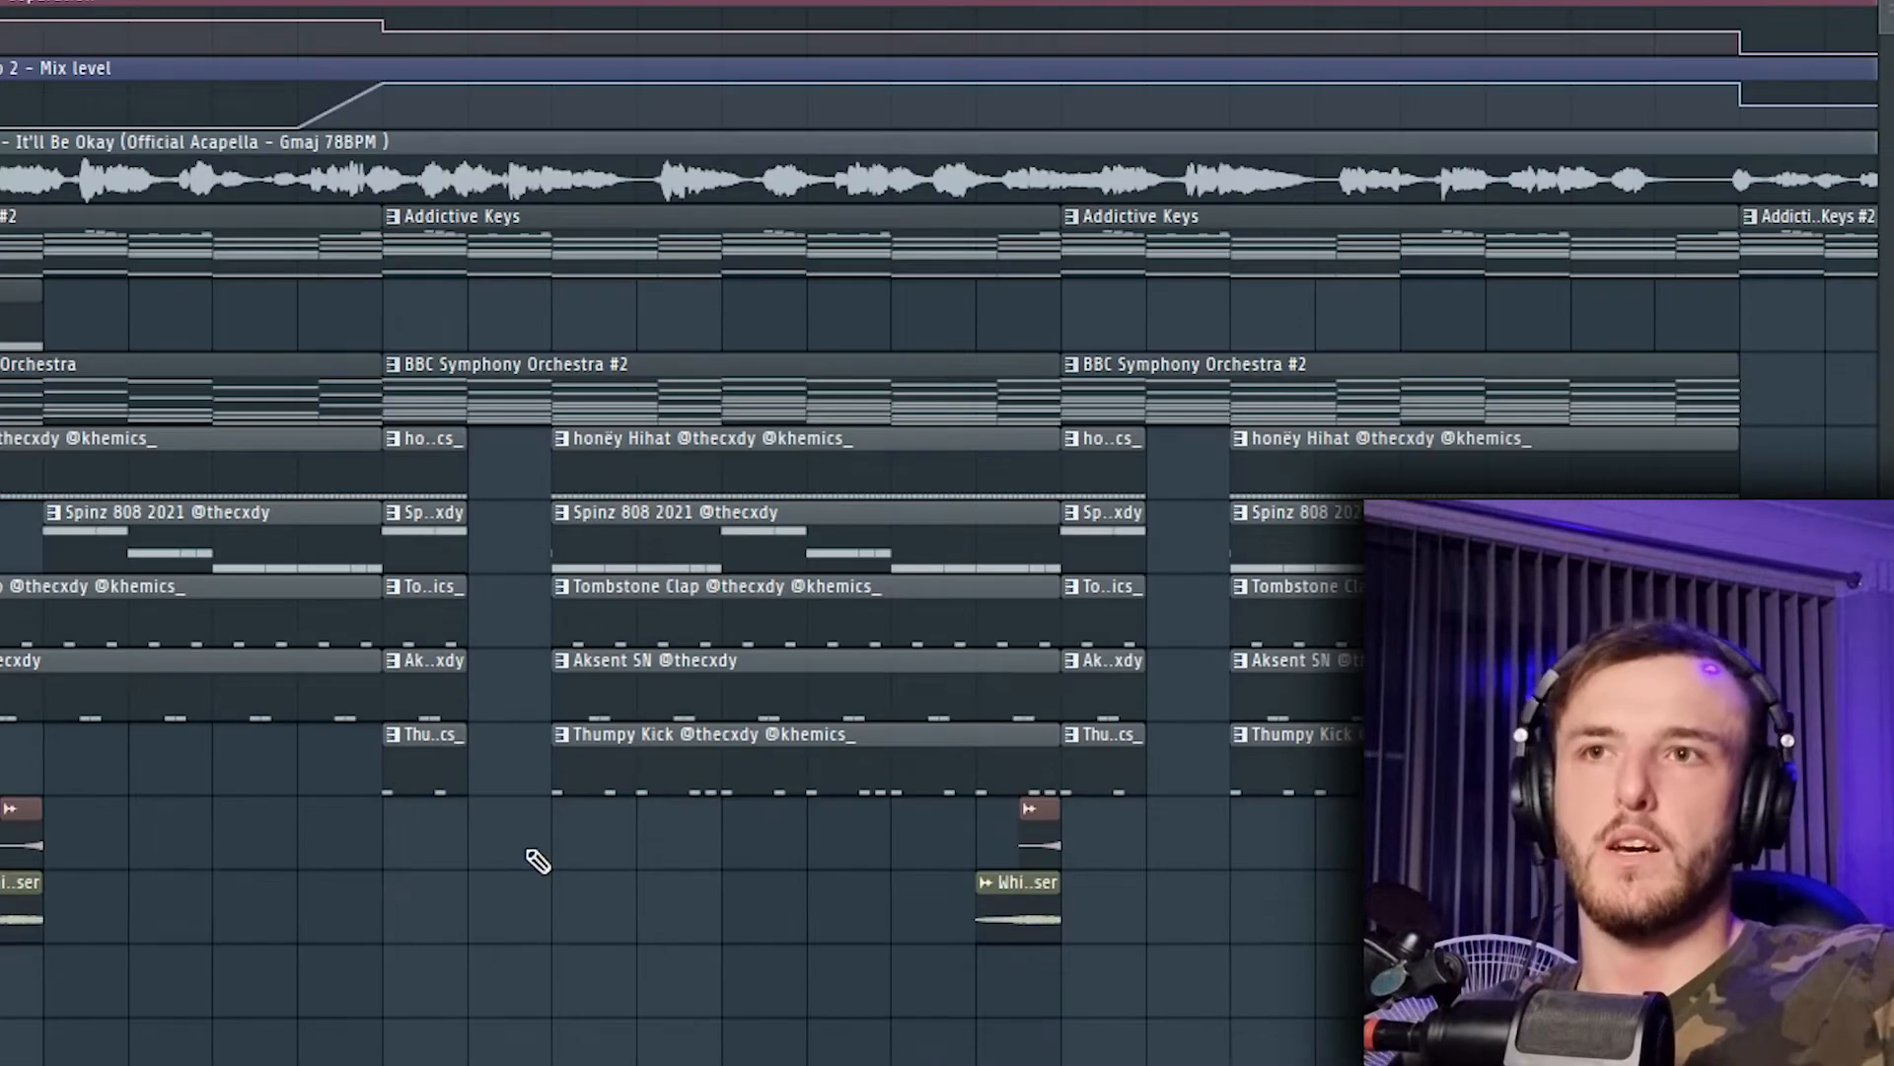
Step: Open the master track's Fruity Limiter, place its window clear of the Playlist tracks, and play the song to monitor the signal
left_click_drag(537, 859, 1062, 435)
left_click(1187, 472)
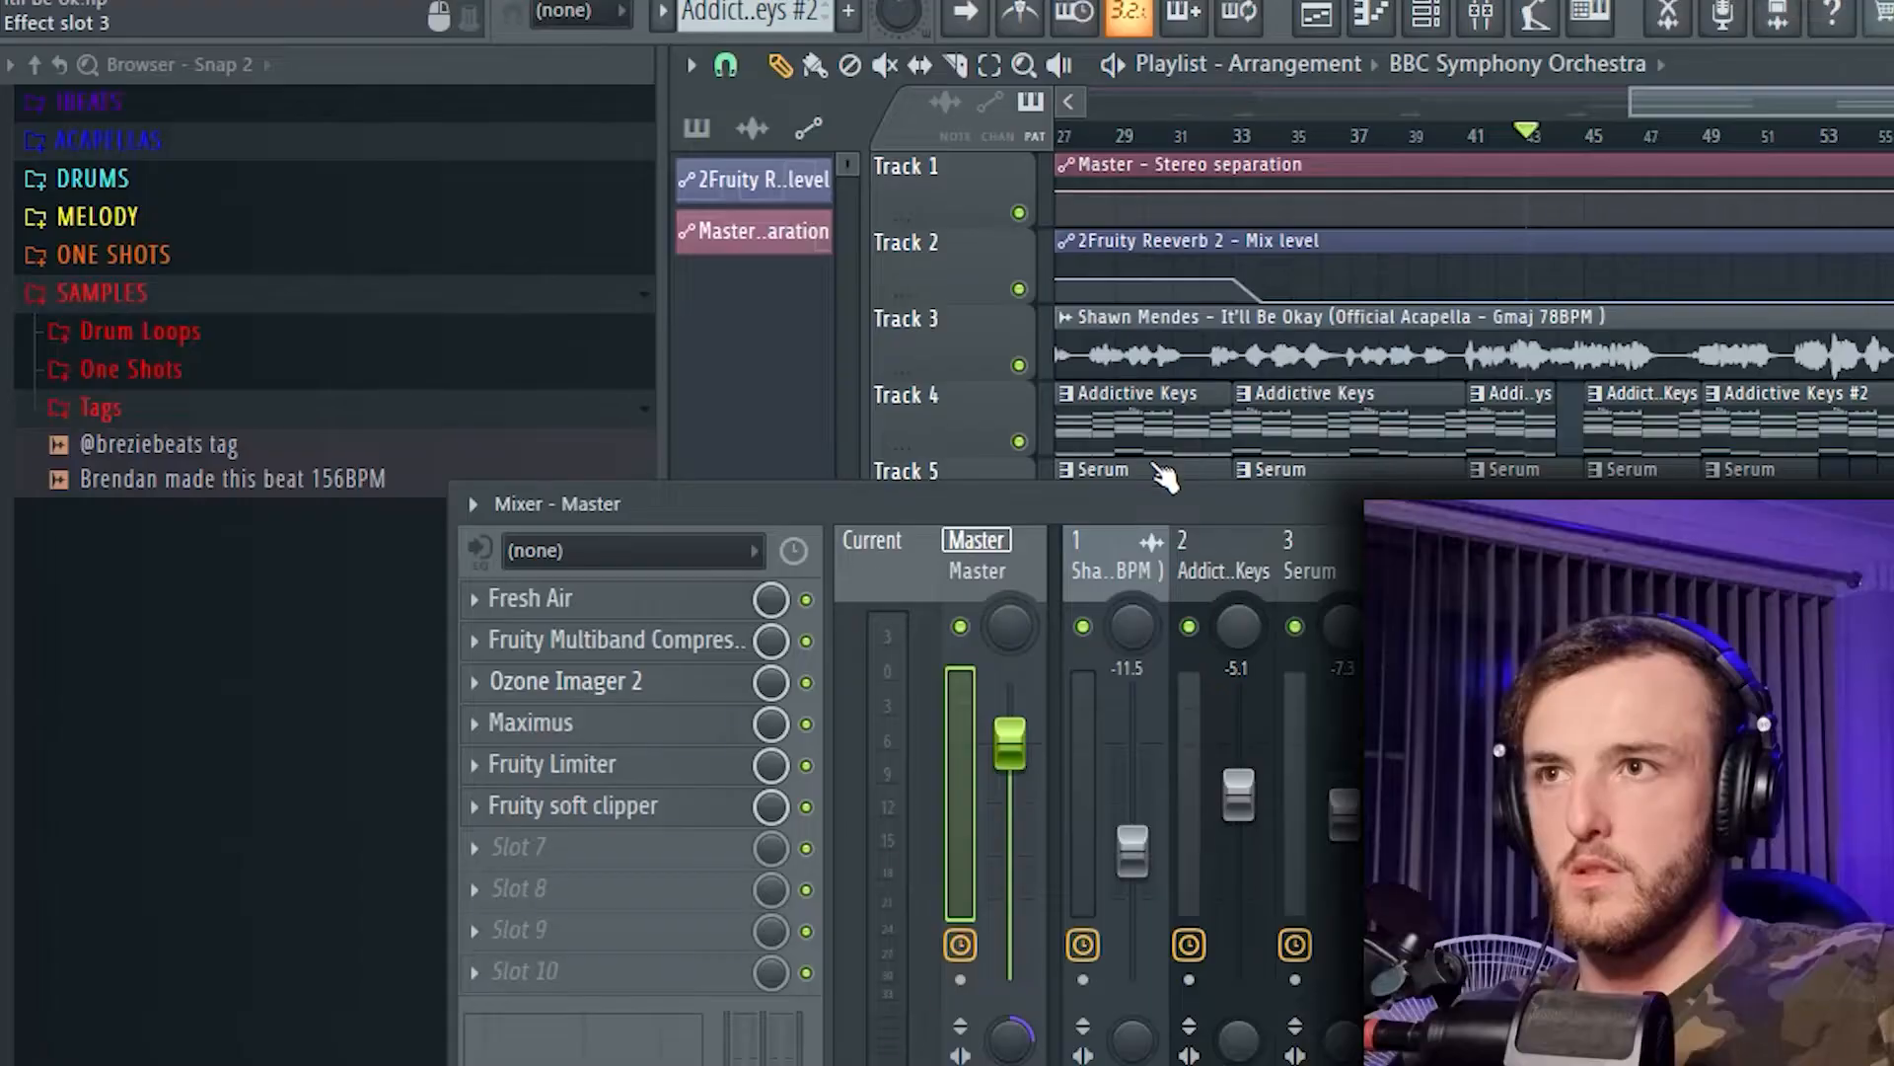
left_click(592, 681)
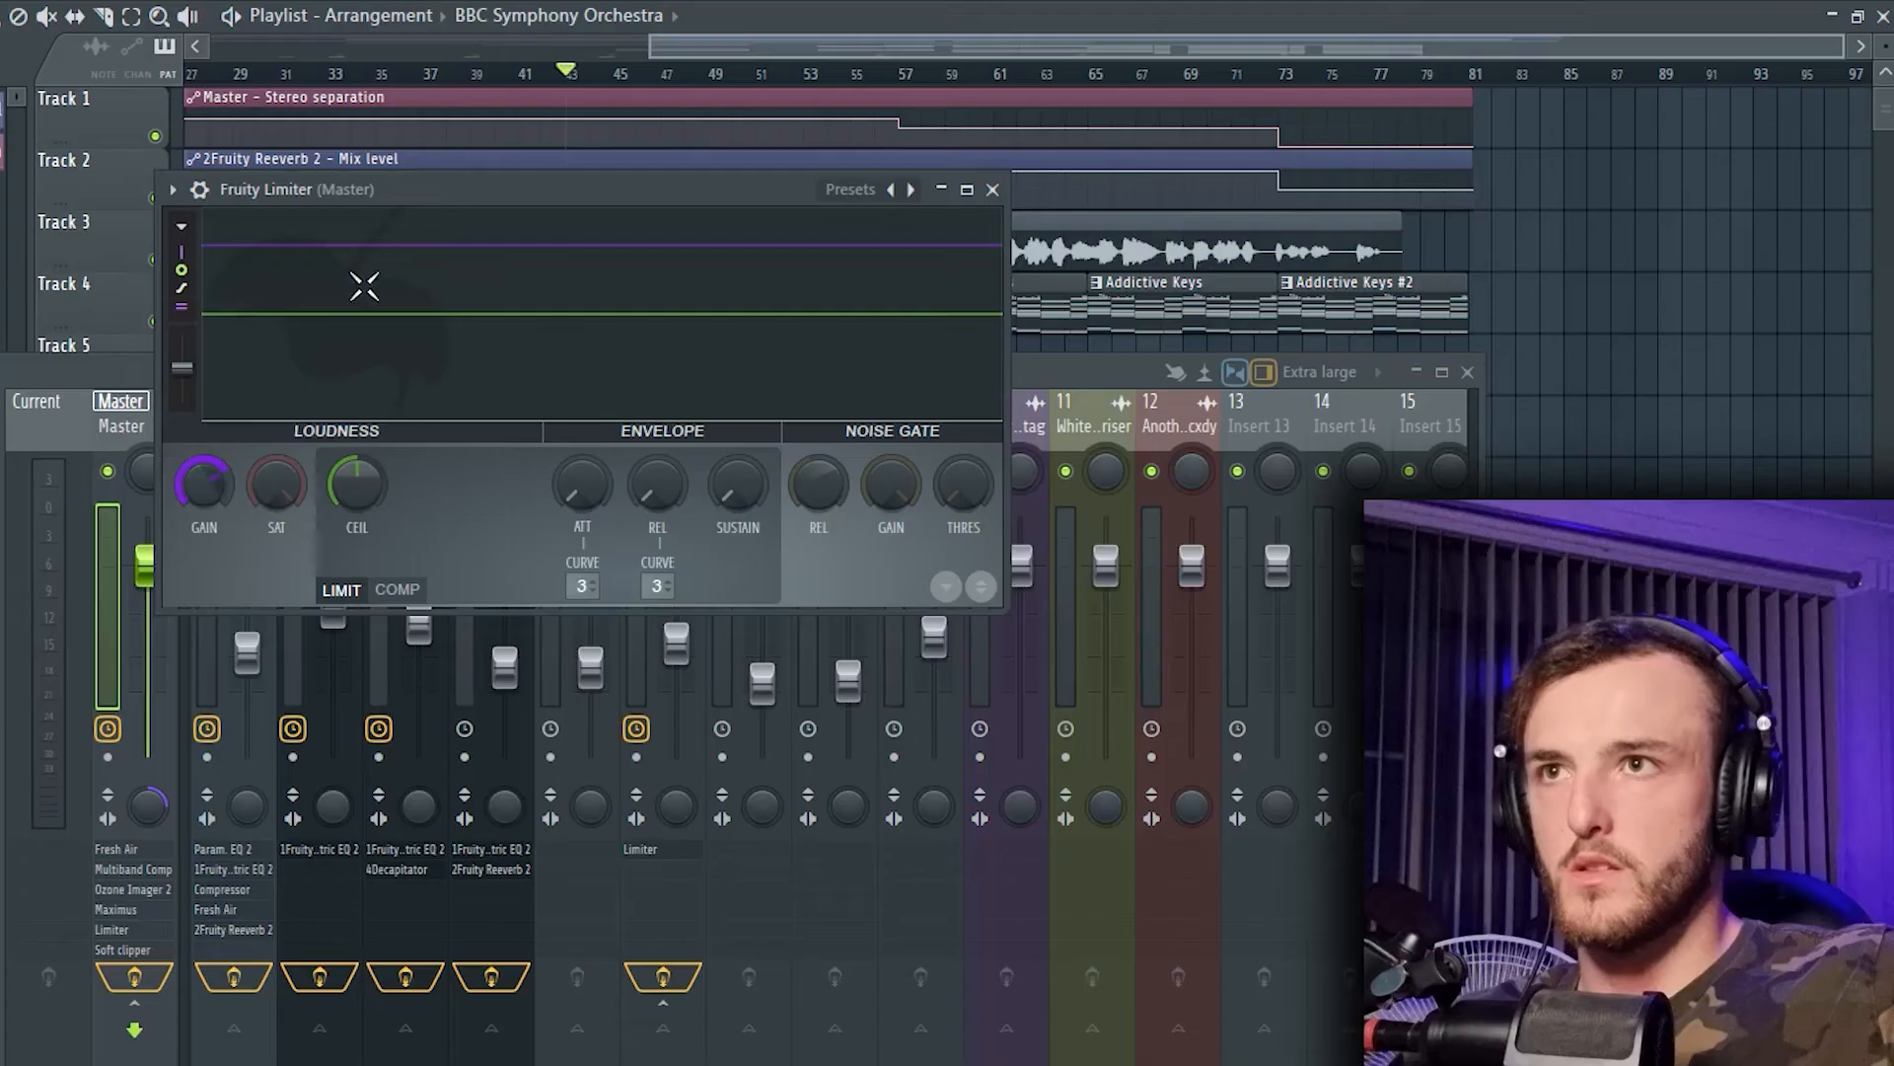
left_click_drag(454, 202, 698, 342)
key("space")
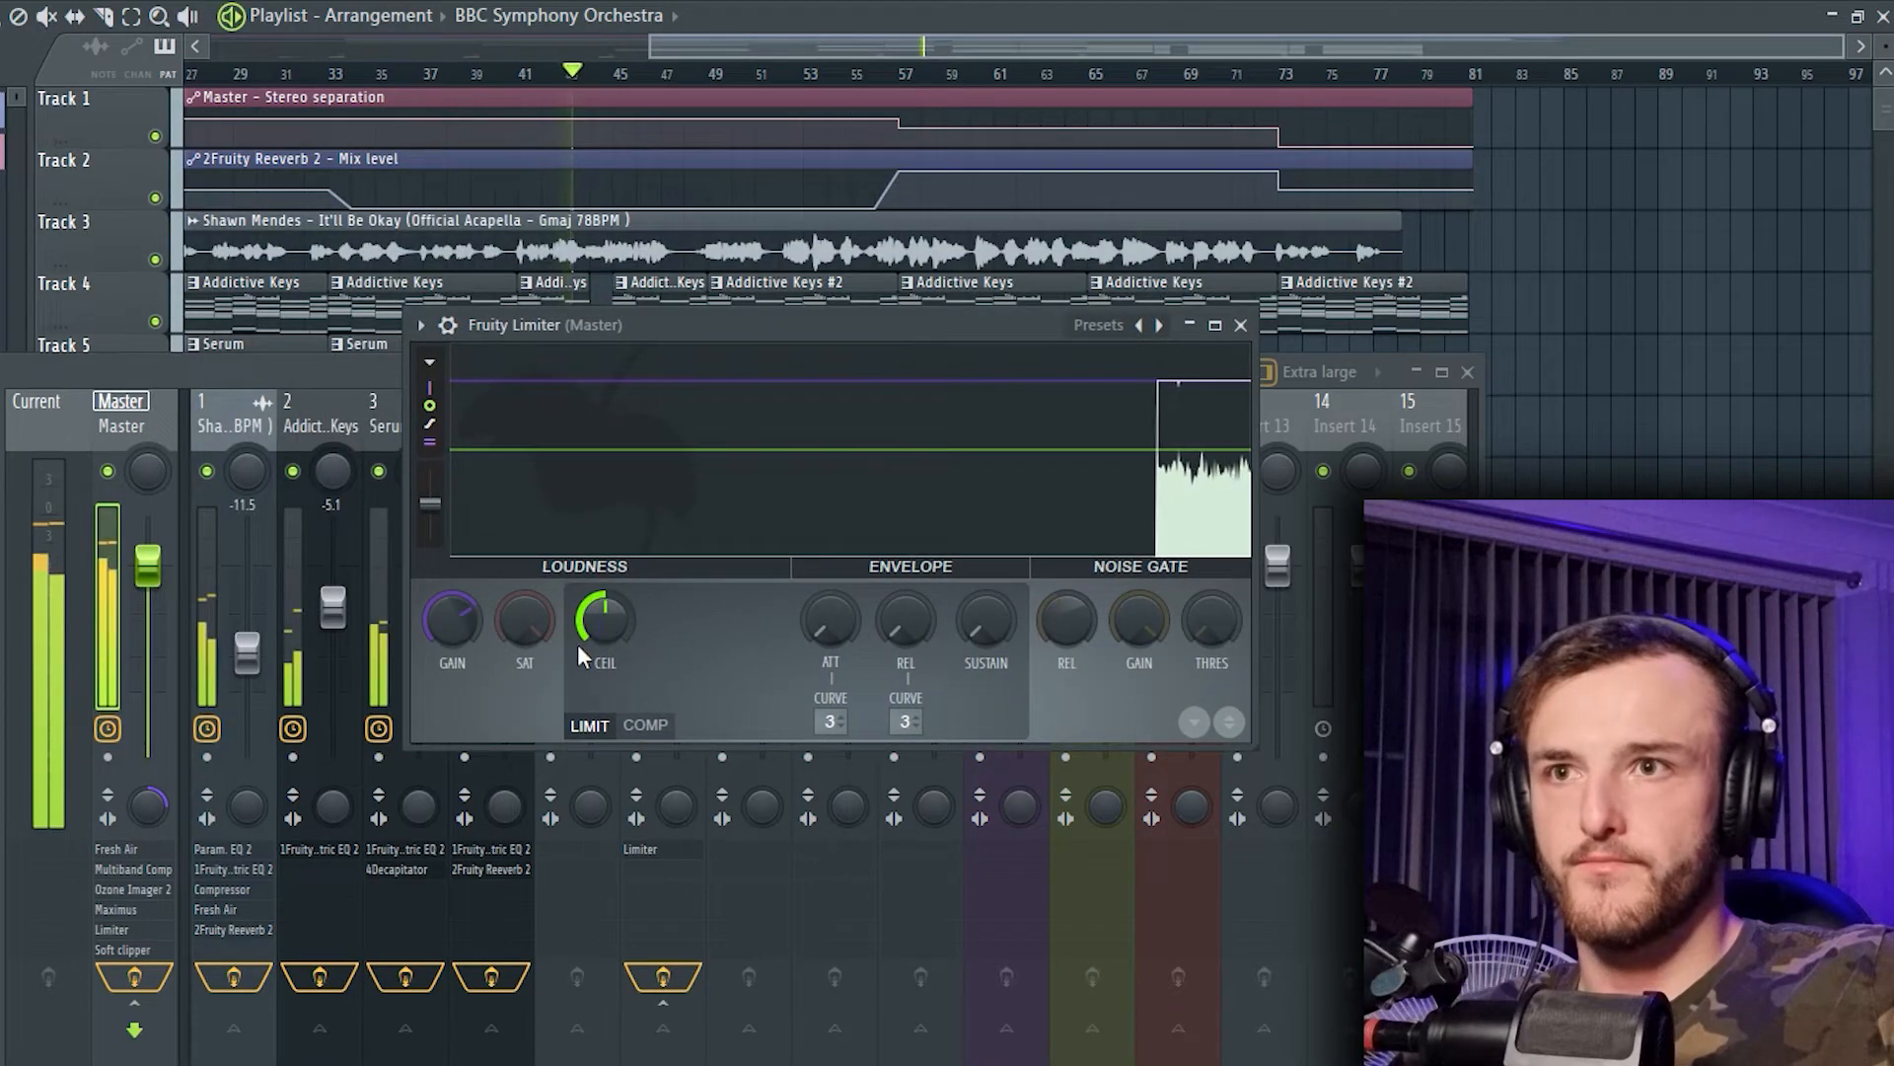